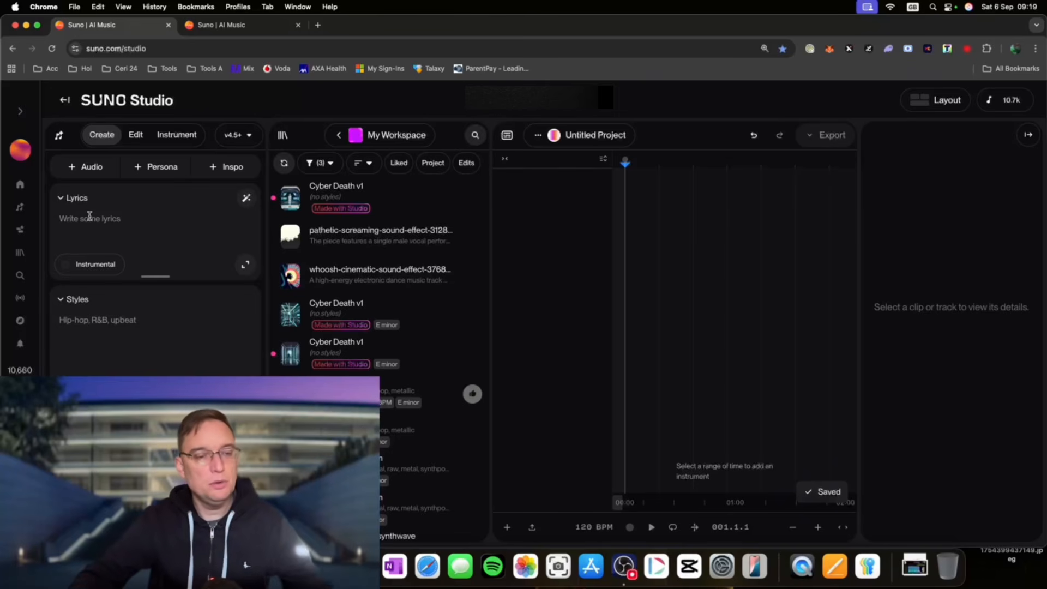
- Upload the VSH2_Vocal_Female_Kit2_Vocoder audio file from Downloads, preview it, and save it untrimmed to the workspace
{"action": "left_click", "coordinate": [90, 170]}
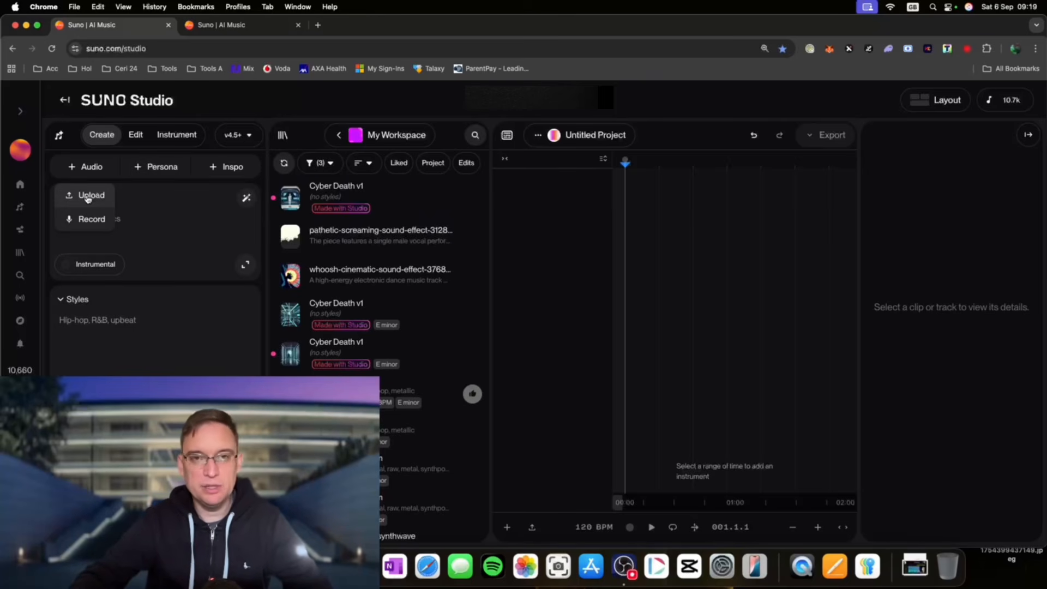
{"action": "left_click", "coordinate": [88, 196]}
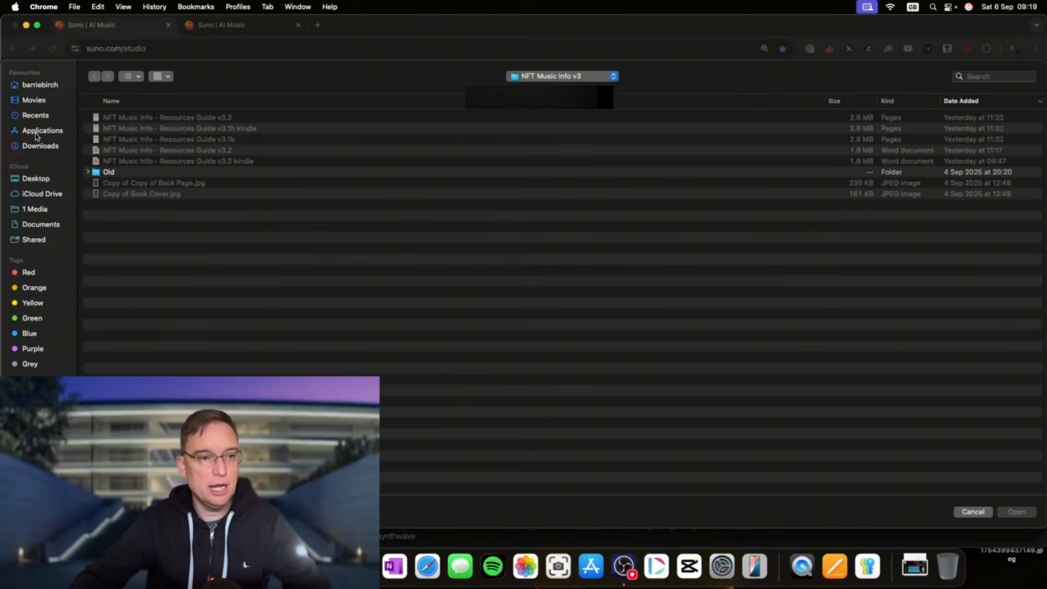
{"action": "left_click", "coordinate": [38, 146]}
{"action": "double_click", "coordinate": [208, 128]}
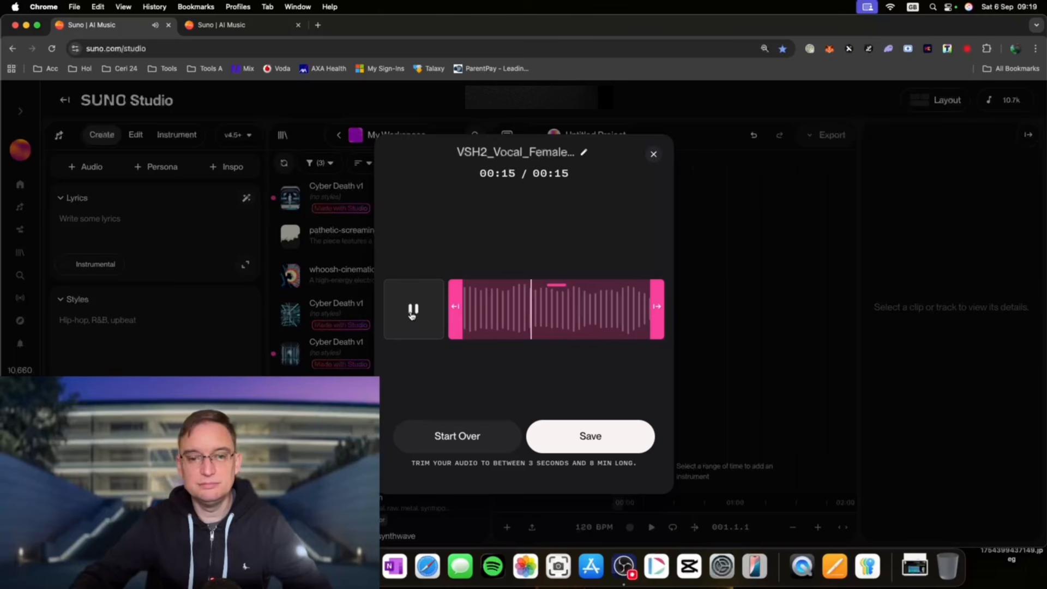
{"action": "left_click", "coordinate": [412, 312]}
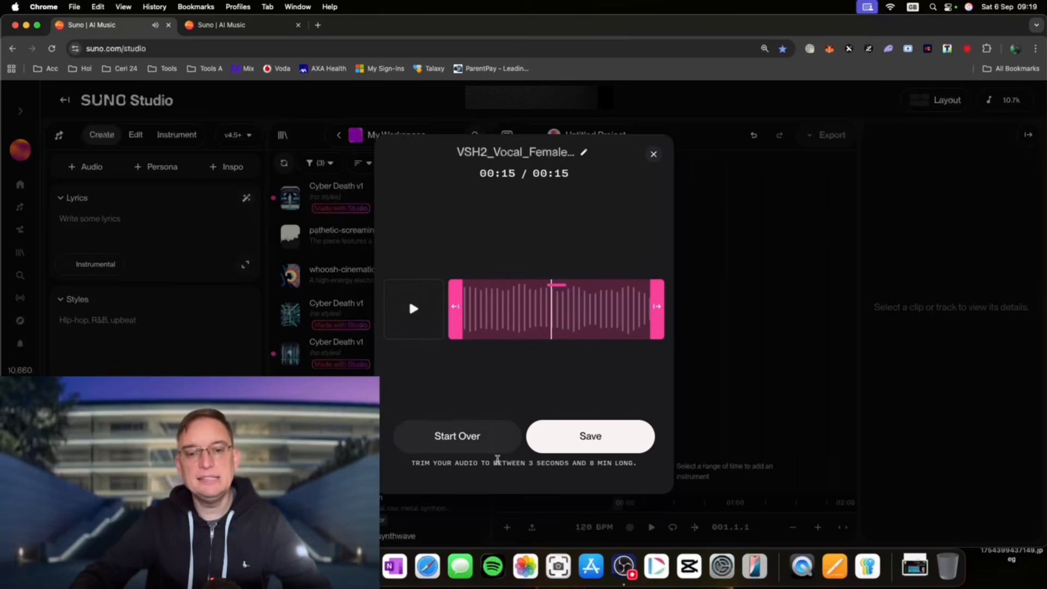
{"action": "left_click", "coordinate": [593, 443]}
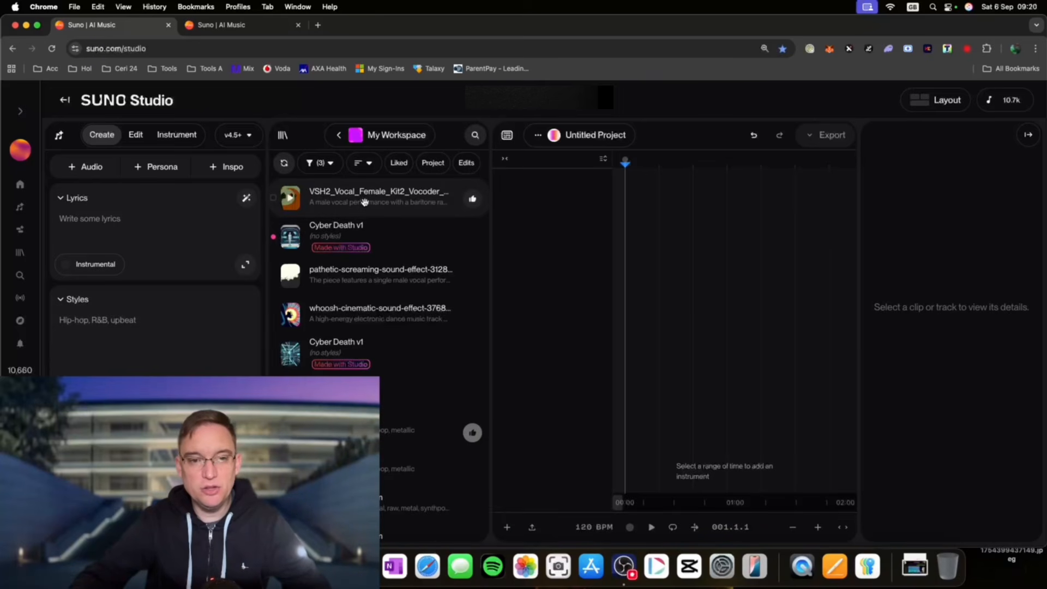
- Place the uploaded VSH2_Vocal_Female clip at the start of the timeline and collapse the side panels to widen the arrangement
{"action": "left_click", "coordinate": [364, 202]}
{"action": "left_click_drag", "start_coordinate": [342, 195], "coordinate": [603, 207]}
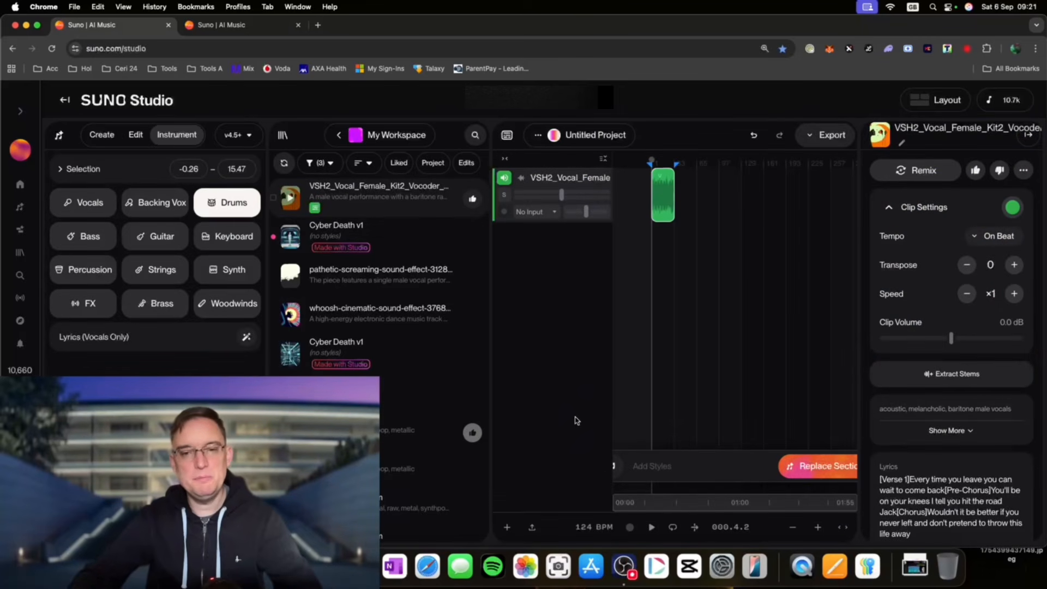
{"action": "left_click", "coordinate": [59, 134]}
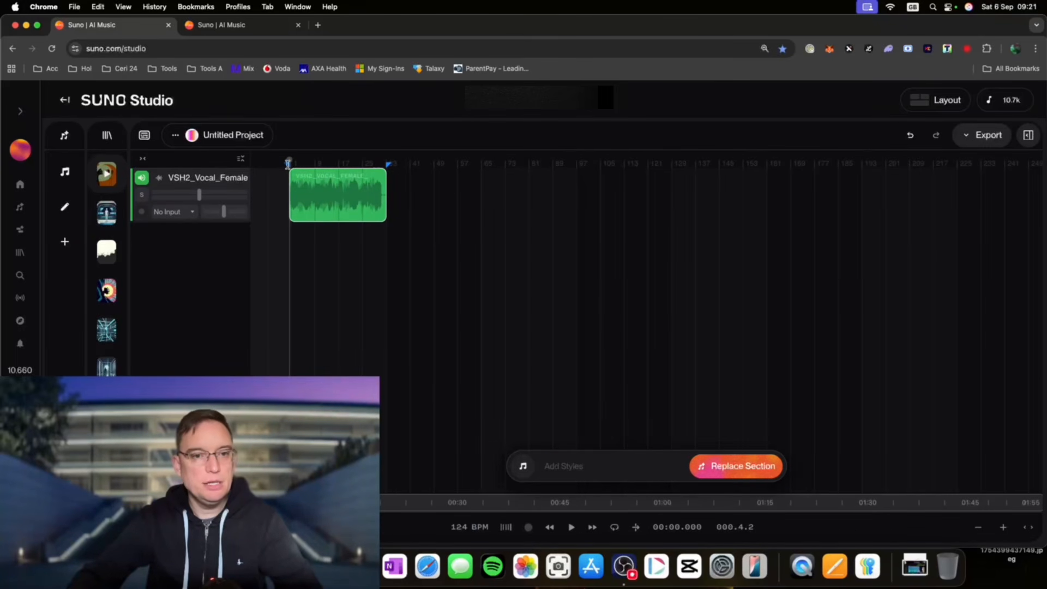
- Listen to the vocal clip on the timeline from about 4 seconds in
{"action": "left_click_drag", "start_coordinate": [289, 160], "coordinate": [316, 160]}
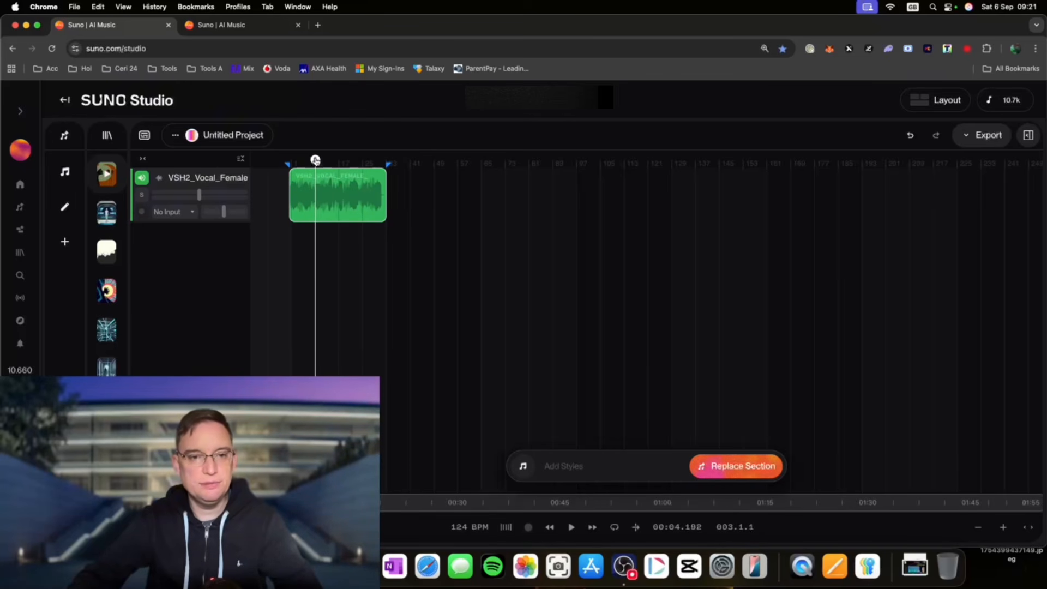
{"action": "key", "text": "space"}
{"action": "key", "text": "space"}
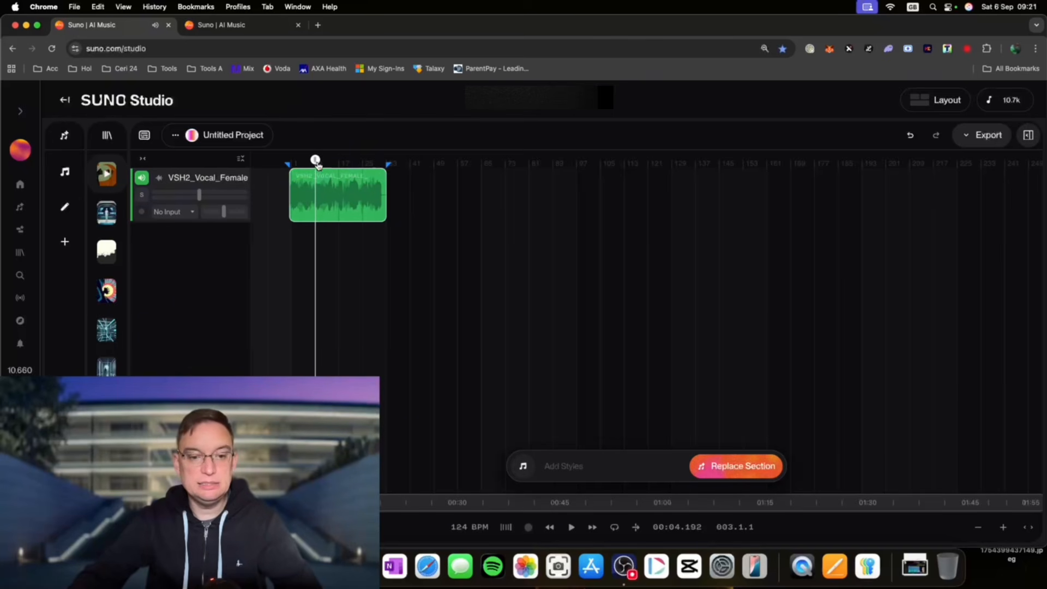
{"action": "key", "text": "space"}
{"action": "key", "text": "space"}
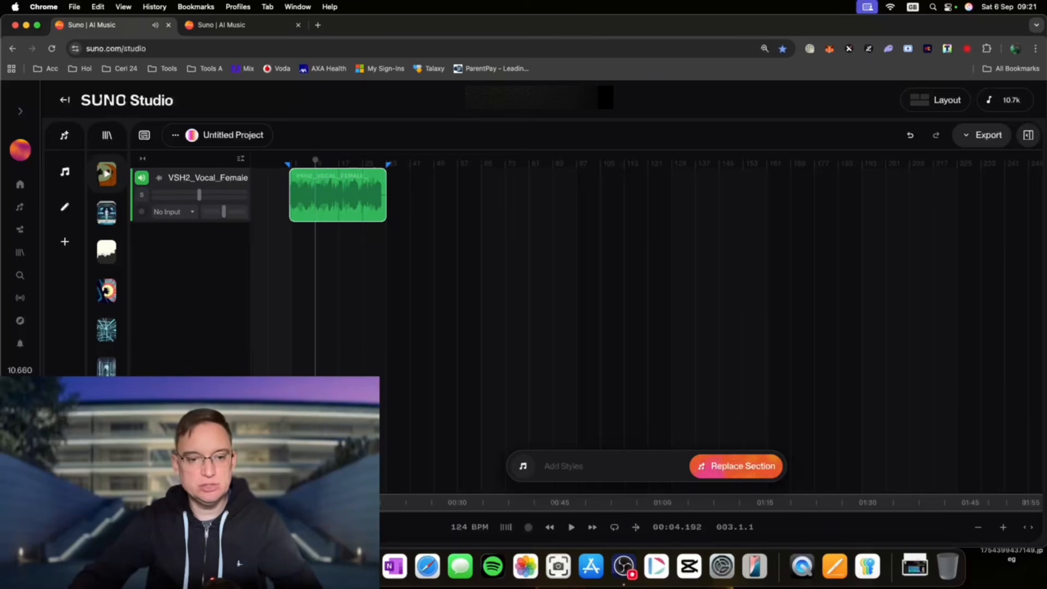
{"action": "key", "text": "space"}
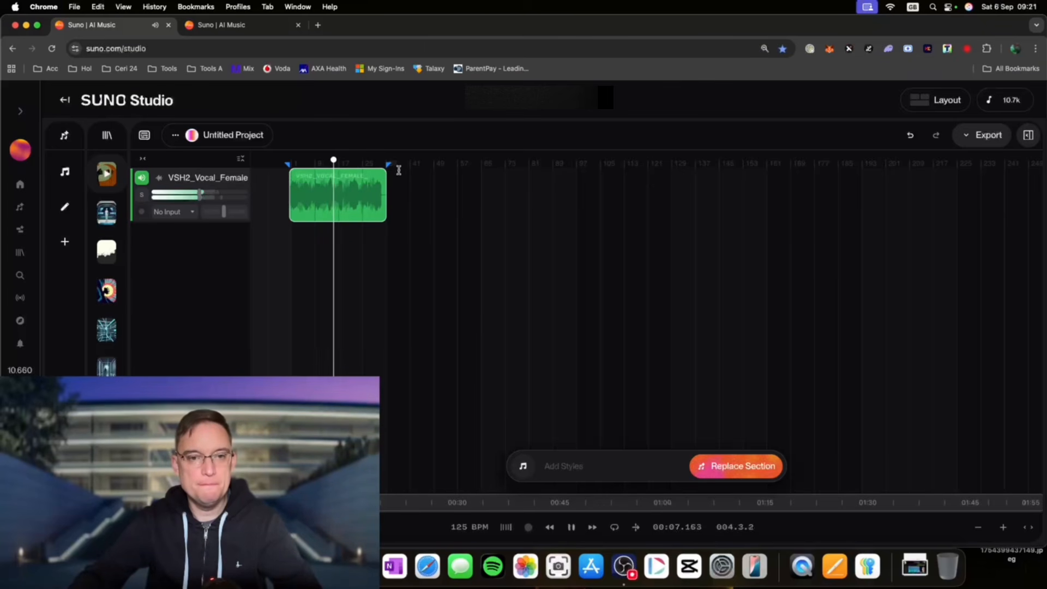
- Duplicate the vocal clip three times so that four copies run back to back on the same track
{"action": "right_click", "coordinate": [357, 191]}
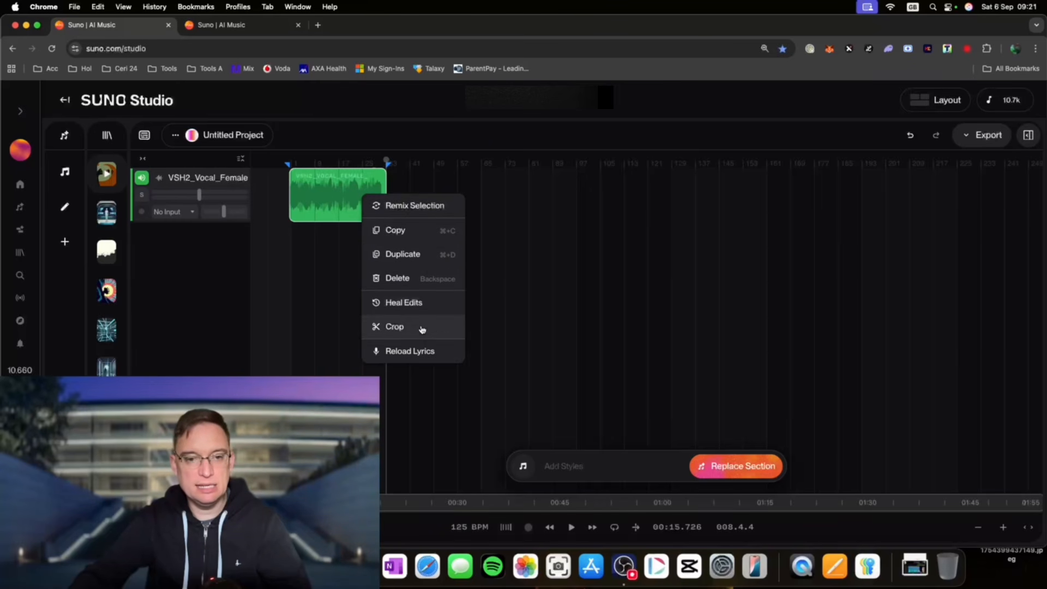
{"action": "left_click", "coordinate": [416, 254]}
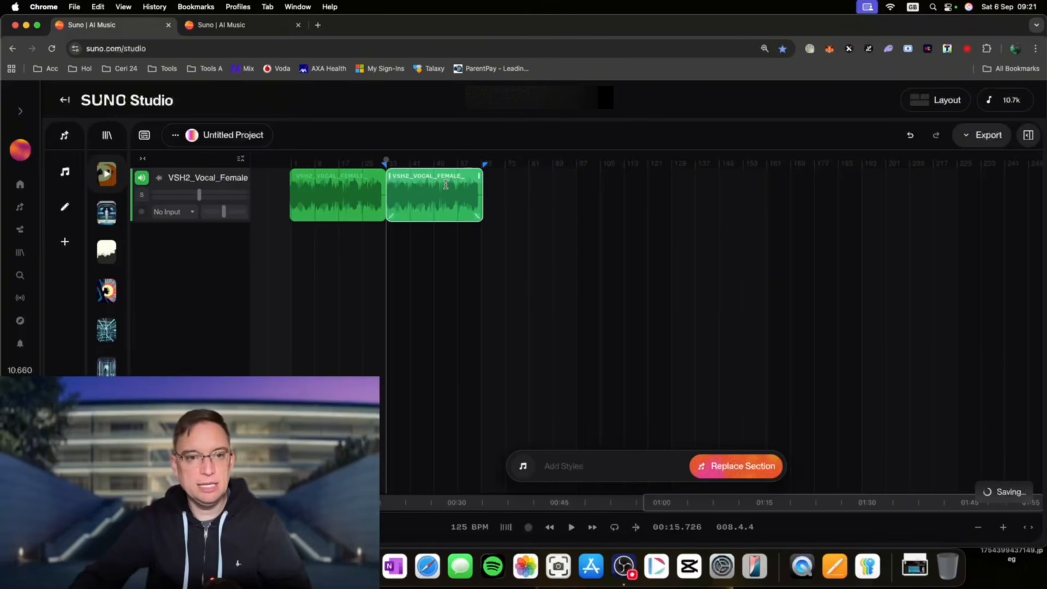
{"action": "right_click", "coordinate": [447, 187]}
{"action": "left_click", "coordinate": [488, 250]}
{"action": "right_click", "coordinate": [542, 194]}
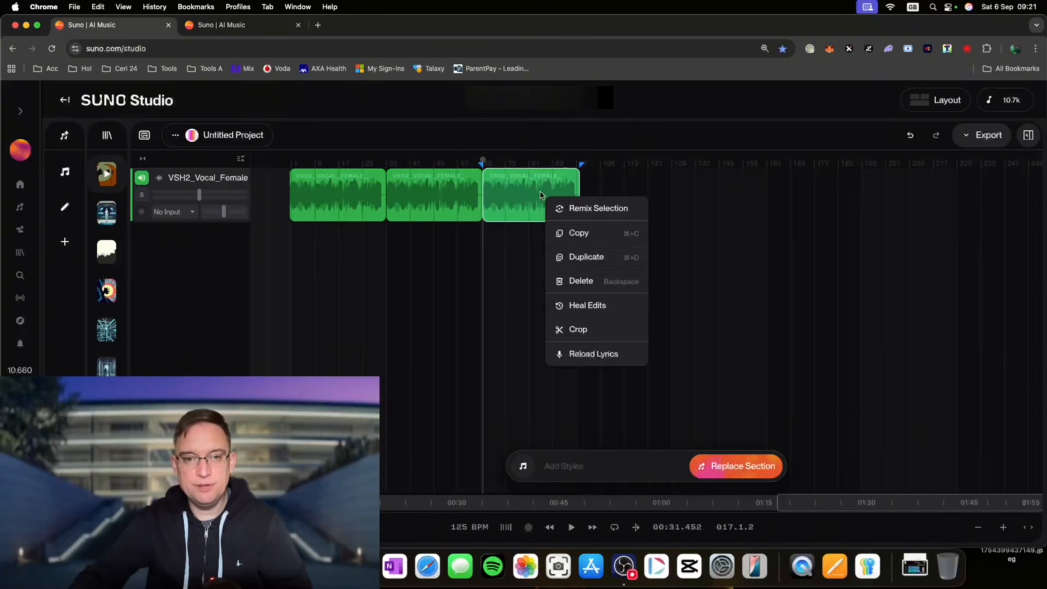
{"action": "left_click", "coordinate": [589, 260]}
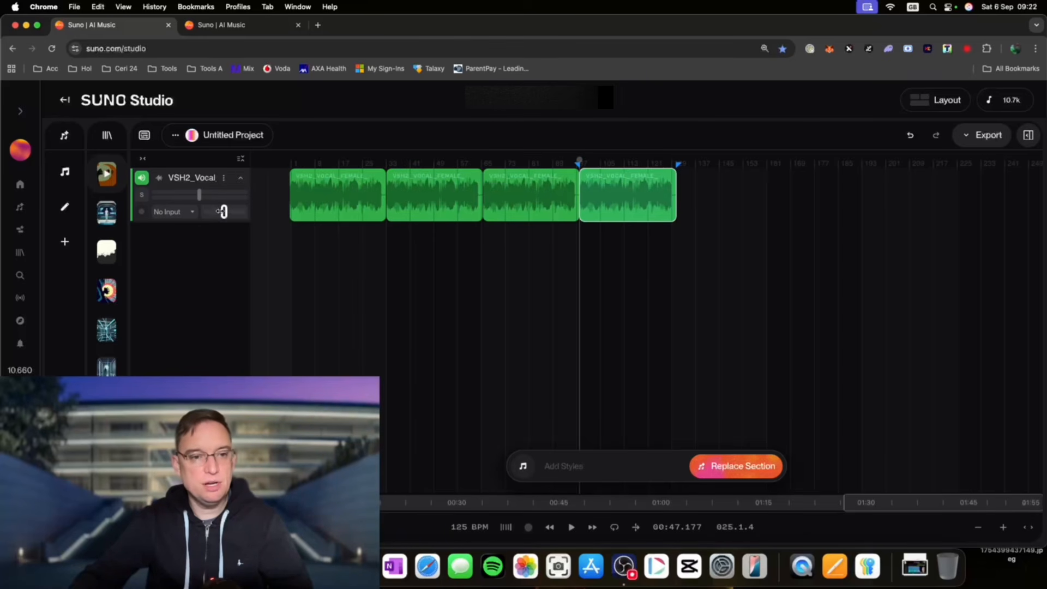
{"action": "mouse_move", "coordinate": [199, 195]}
{"action": "left_click_drag", "start_coordinate": [199, 194], "coordinate": [223, 212]}
- Replace the fourth vocal clip with a newly generated section using the style "drums"
{"action": "left_click", "coordinate": [584, 468]}
{"action": "type", "text": "dru"}
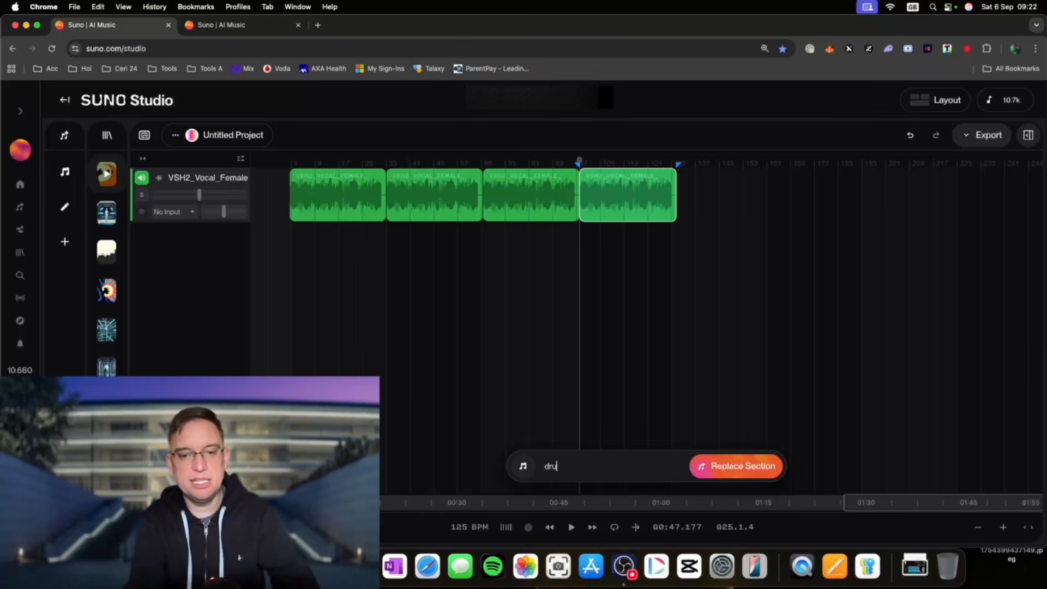
{"action": "type", "text": "ms"}
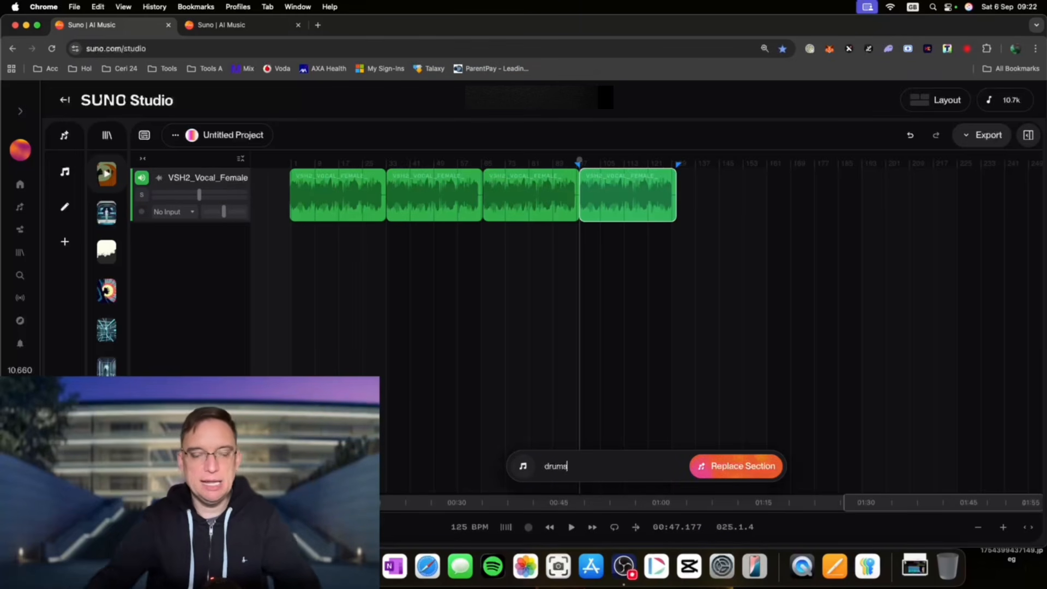
{"action": "left_click", "coordinate": [731, 473]}
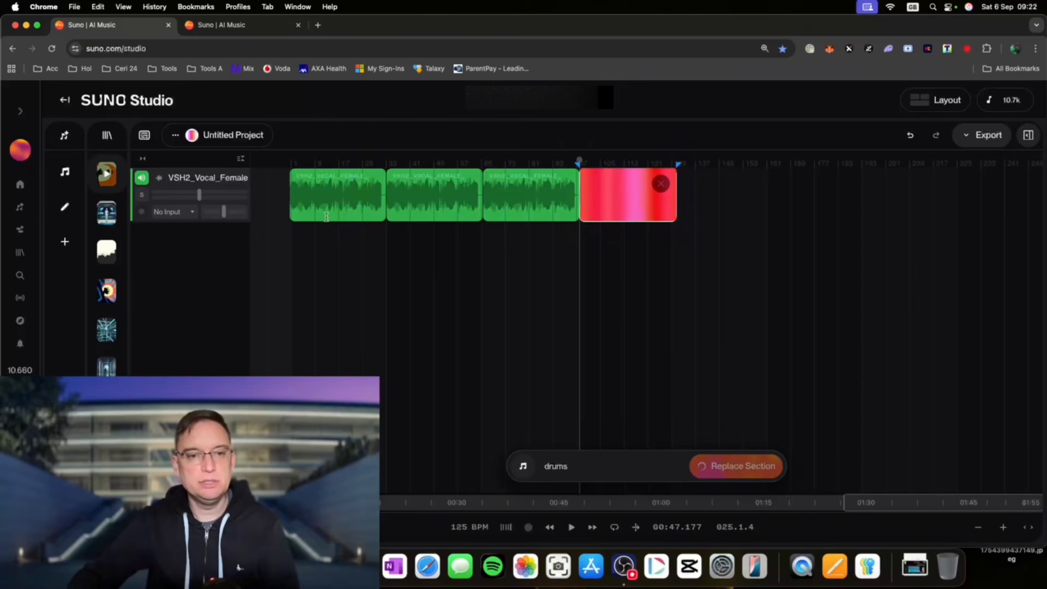
{"action": "left_click", "coordinate": [349, 186]}
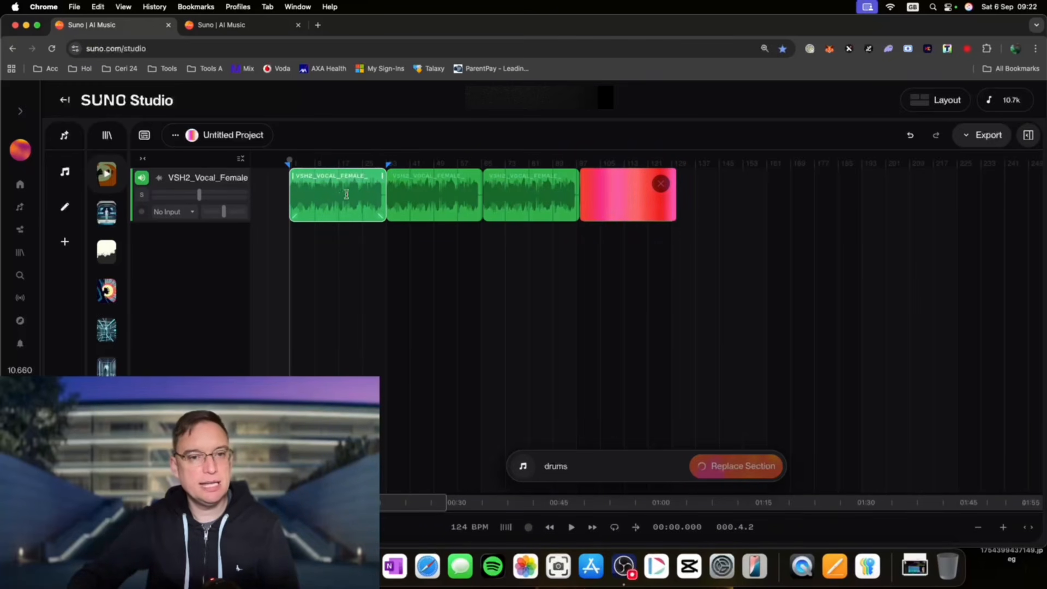
{"action": "left_click", "coordinate": [452, 195]}
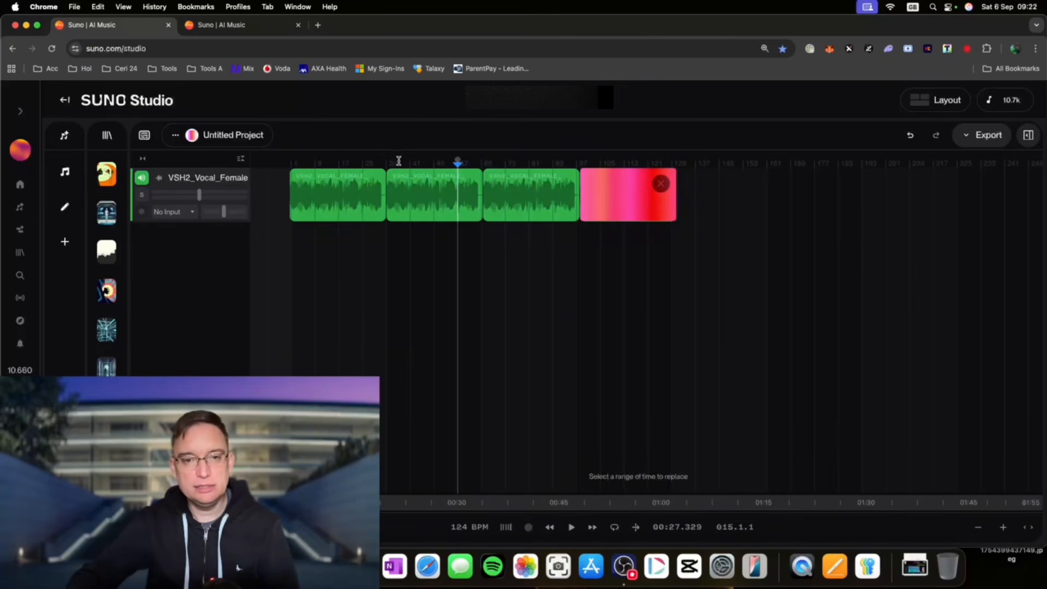
{"action": "left_click", "coordinate": [496, 175]}
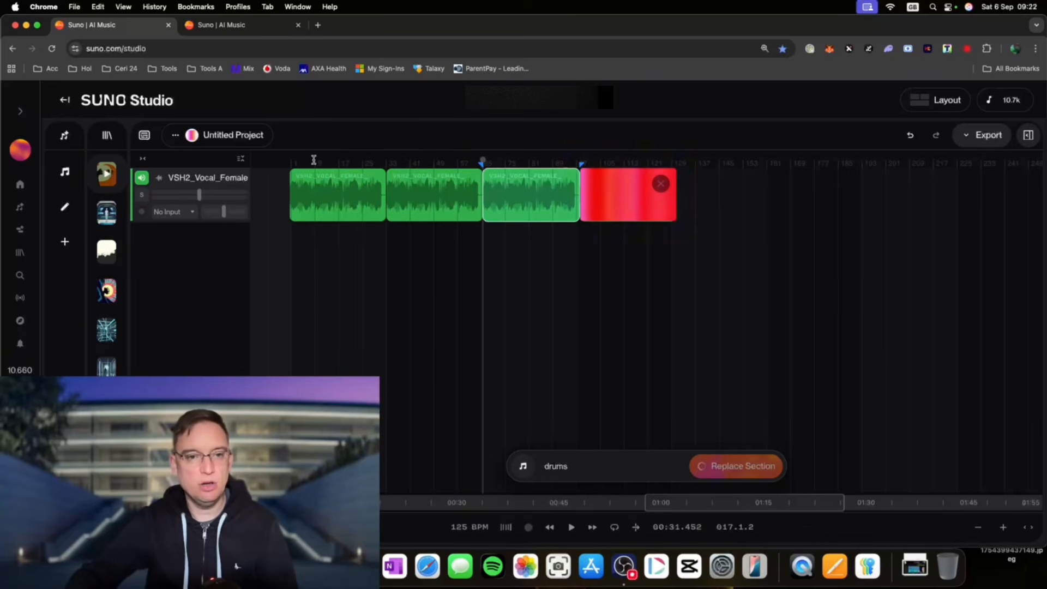
{"action": "left_click_drag", "start_coordinate": [312, 160], "coordinate": [280, 168]}
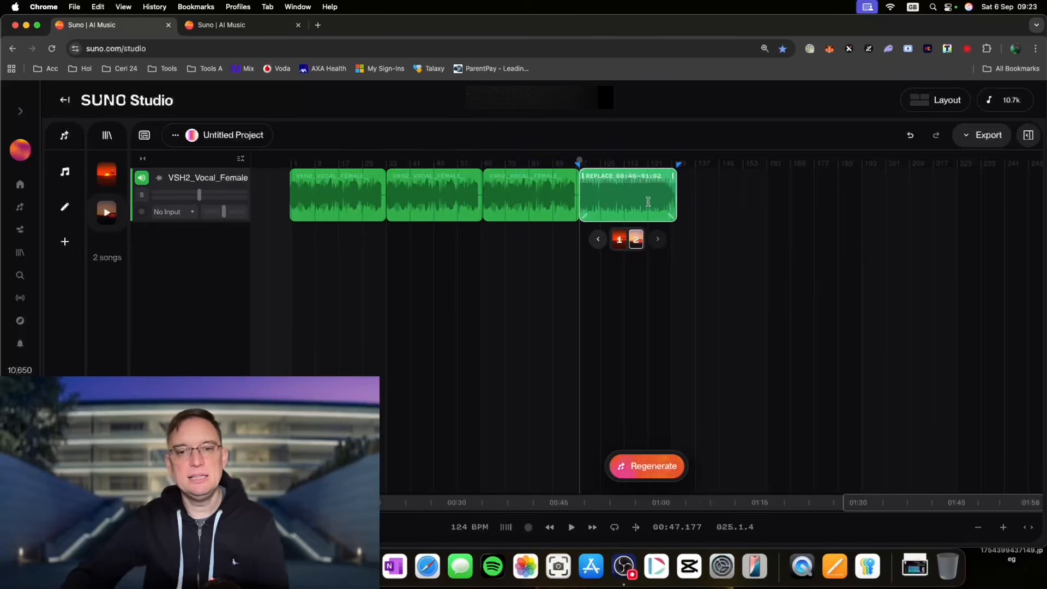
- Audition the first and second generated takes of the replaced section, leaving the second take active
{"action": "left_click", "coordinate": [619, 240]}
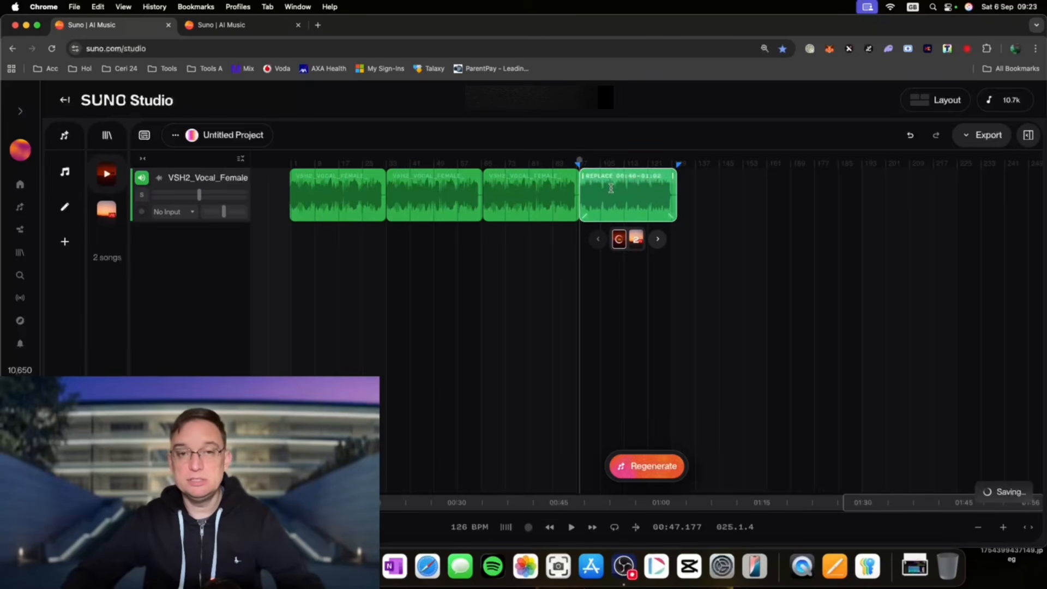
{"action": "key", "text": "space"}
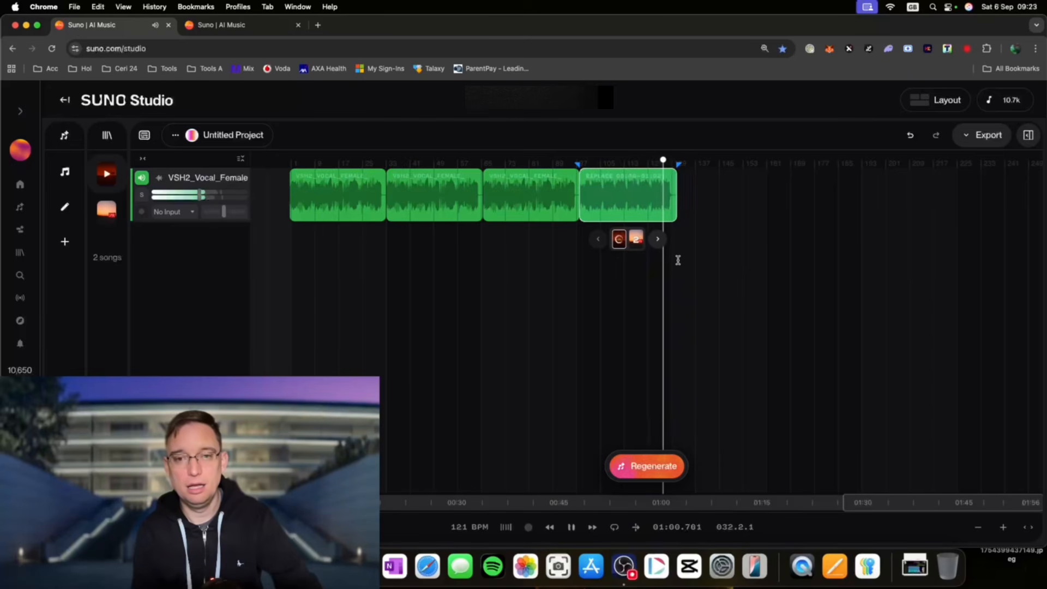
{"action": "key", "text": "space"}
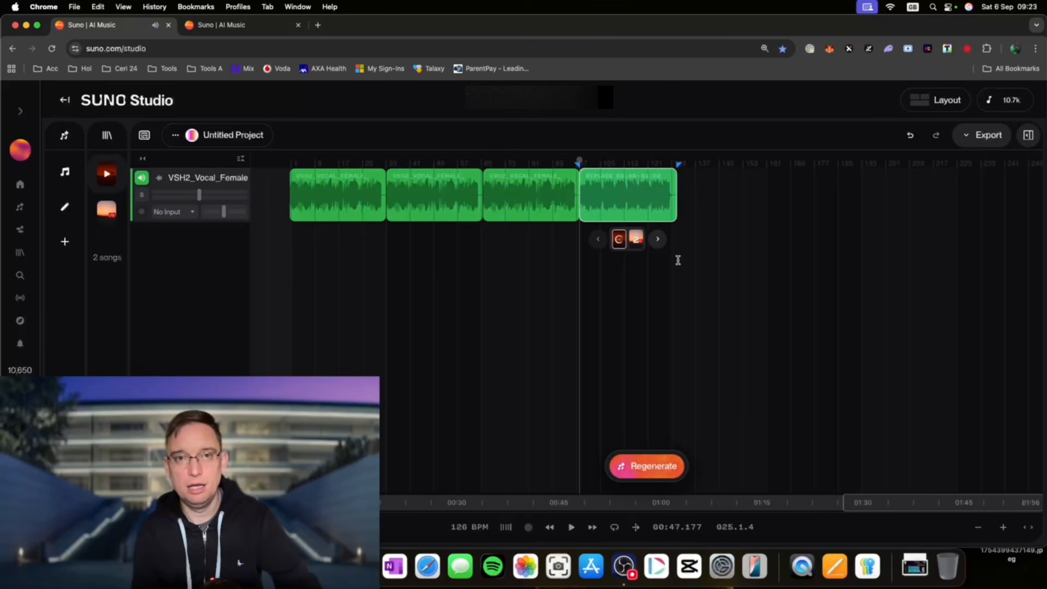
{"action": "left_click", "coordinate": [636, 238]}
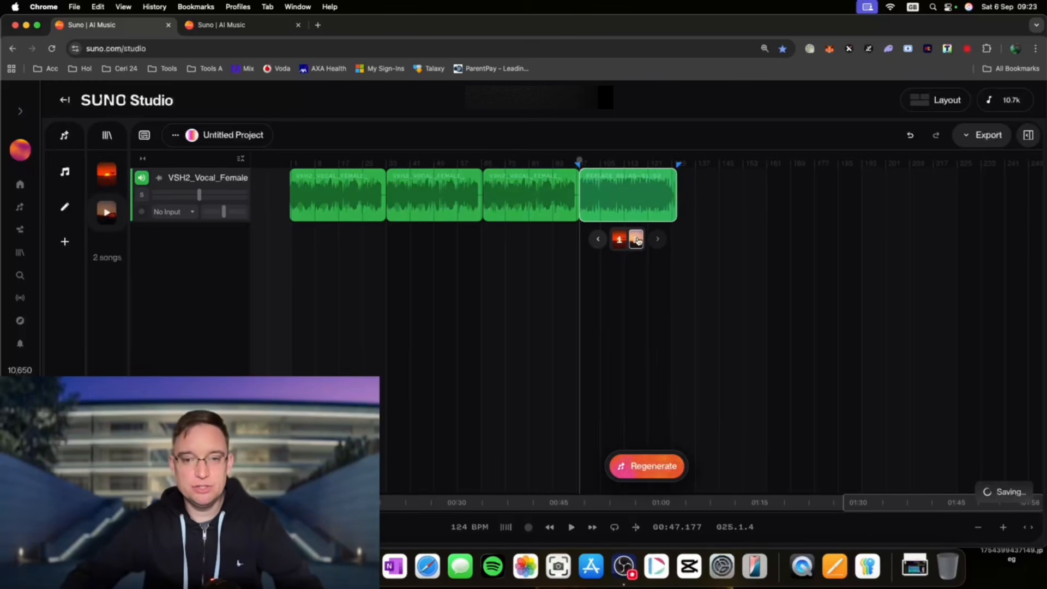
{"action": "key", "text": "space"}
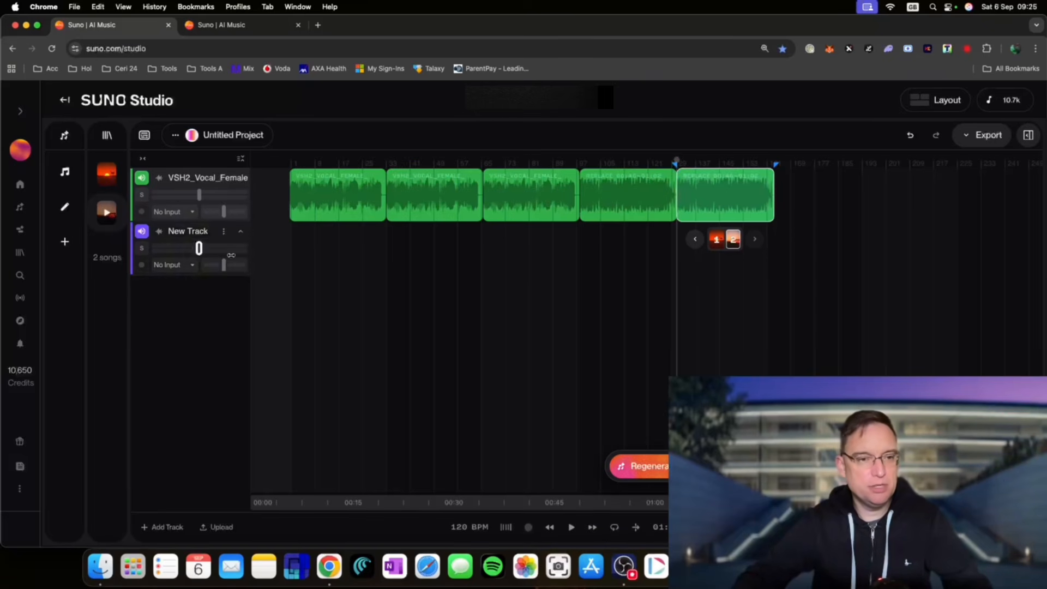
- Select the span beneath the first vocal clip on the new track and generate Backing Vocals for it
{"action": "left_click_drag", "start_coordinate": [292, 246], "coordinate": [314, 249]}
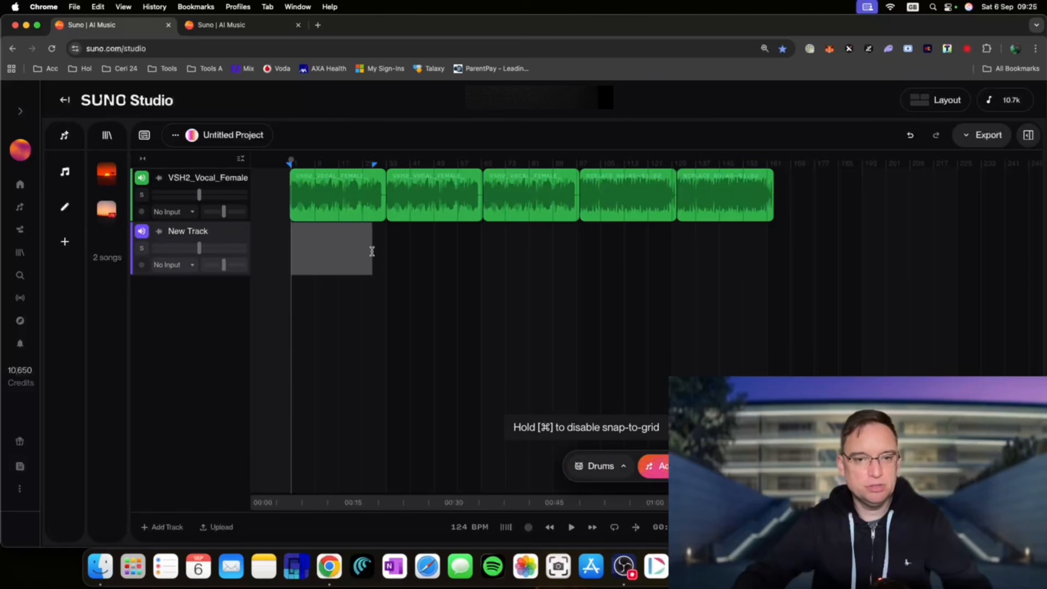
{"action": "left_click_drag", "start_coordinate": [382, 251], "coordinate": [383, 251]}
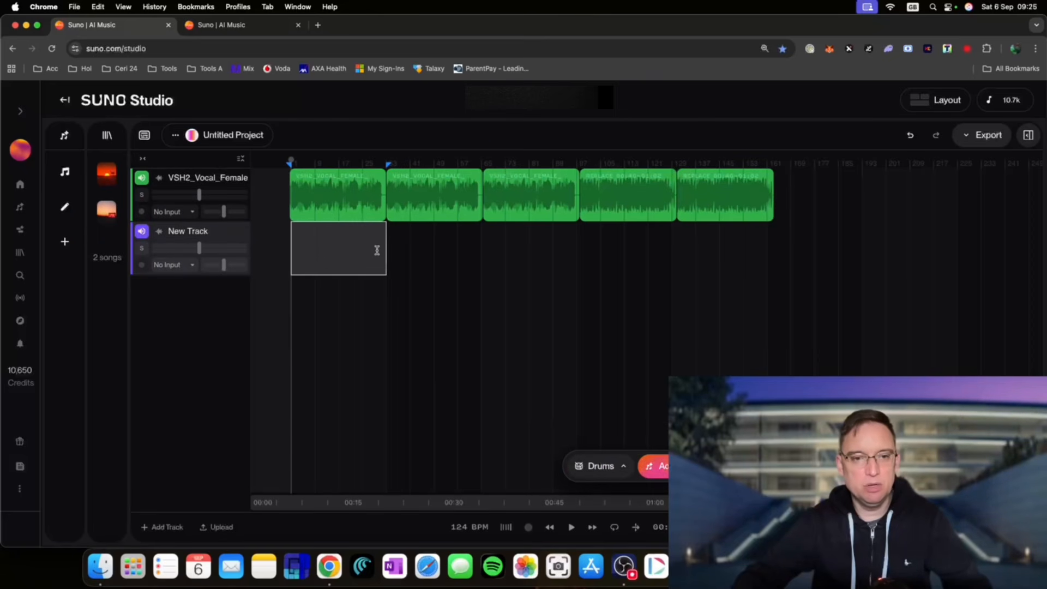
{"action": "left_click", "coordinate": [623, 467]}
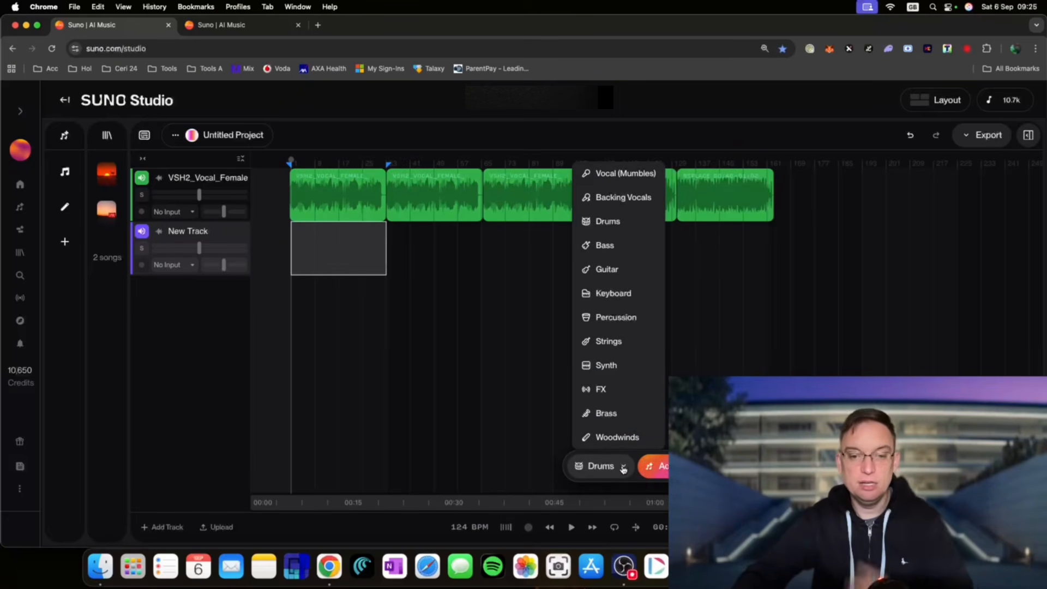
{"action": "left_click", "coordinate": [621, 201]}
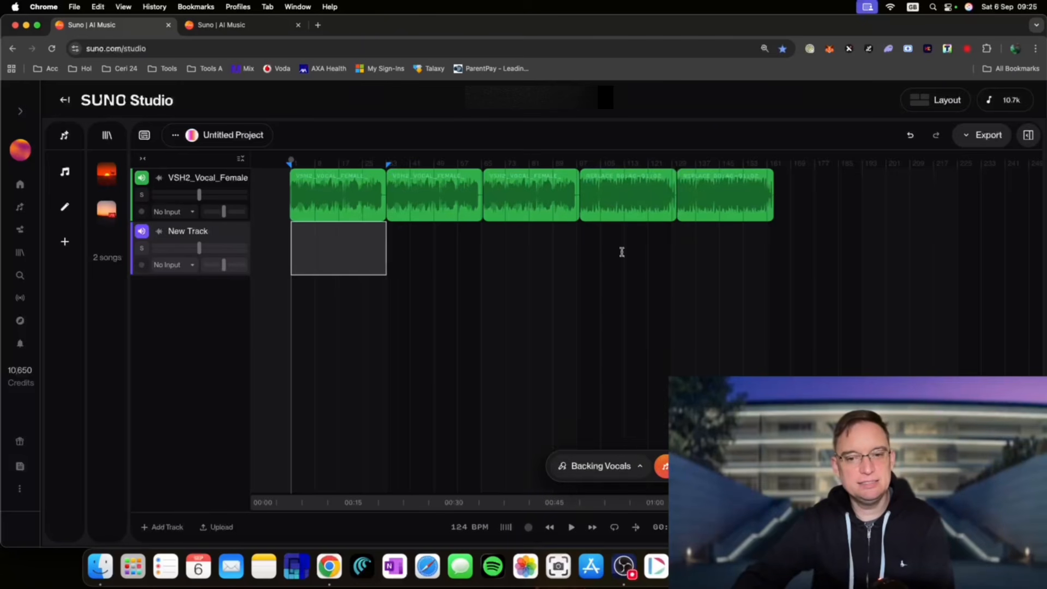
{"action": "left_click", "coordinate": [662, 466]}
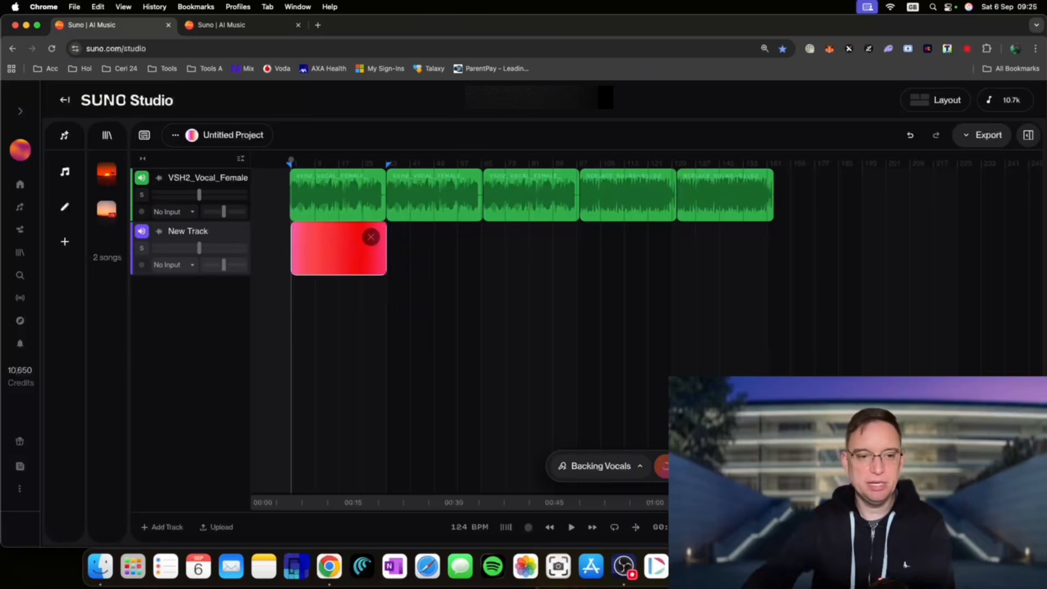
- Add a third track and rename the second track, where the backing vocals are generating, to "Backing"
{"action": "left_click", "coordinate": [163, 528]}
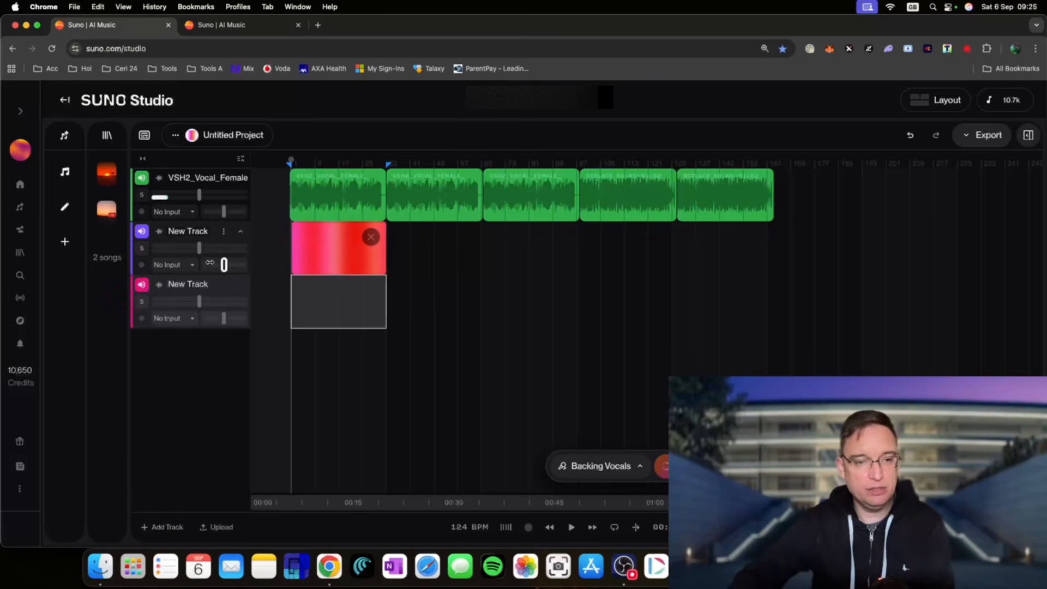
{"action": "left_click", "coordinate": [224, 232]}
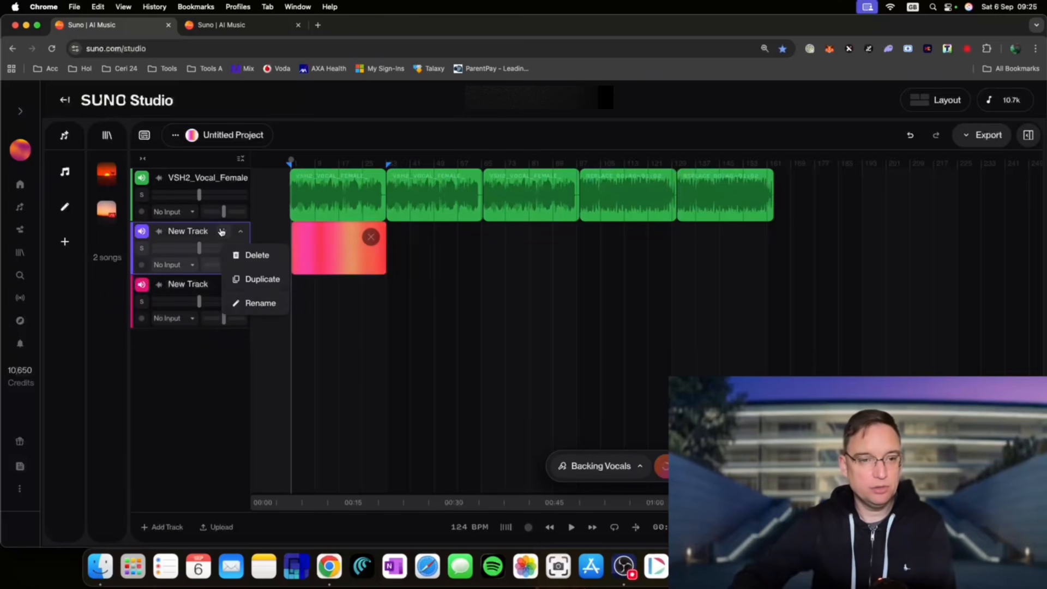
{"action": "left_click", "coordinate": [261, 305]}
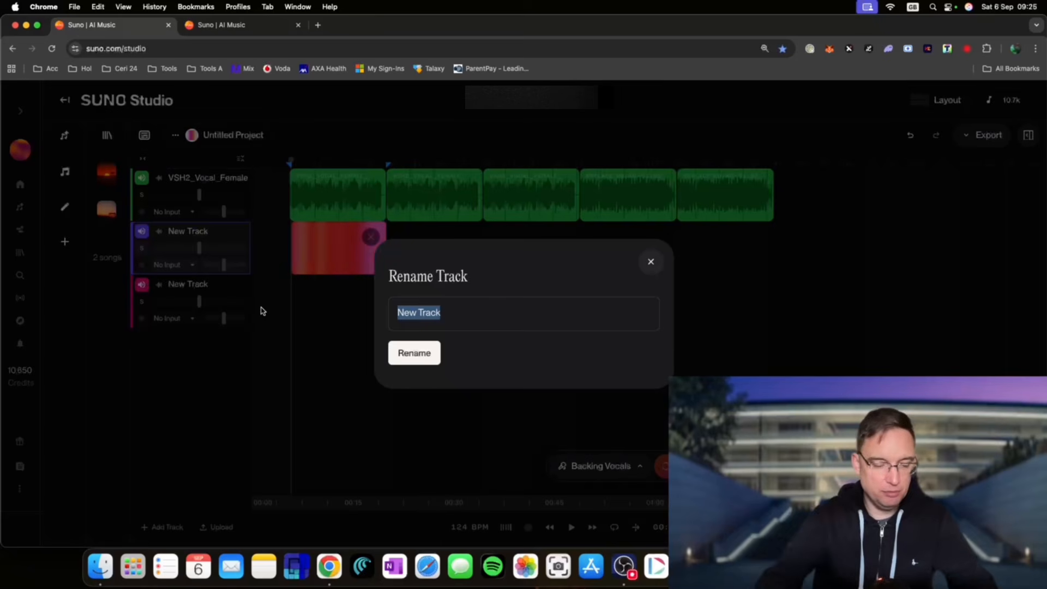
{"action": "type", "text": "Backing"}
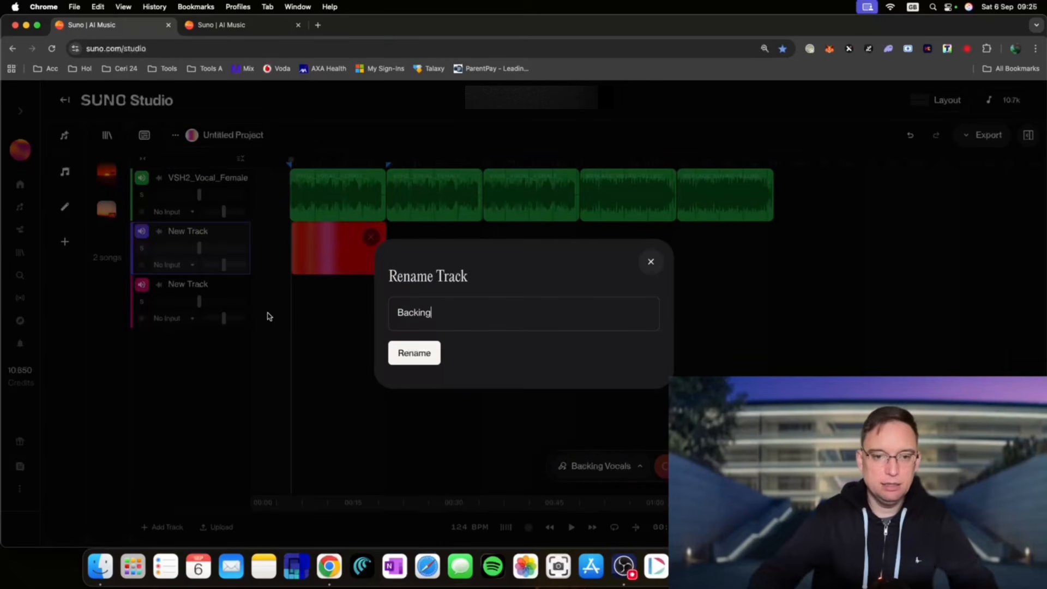
{"action": "left_click", "coordinate": [416, 355]}
- Select the span beneath the first vocal clip on the third track and generate Drums for it
{"action": "left_click", "coordinate": [193, 287]}
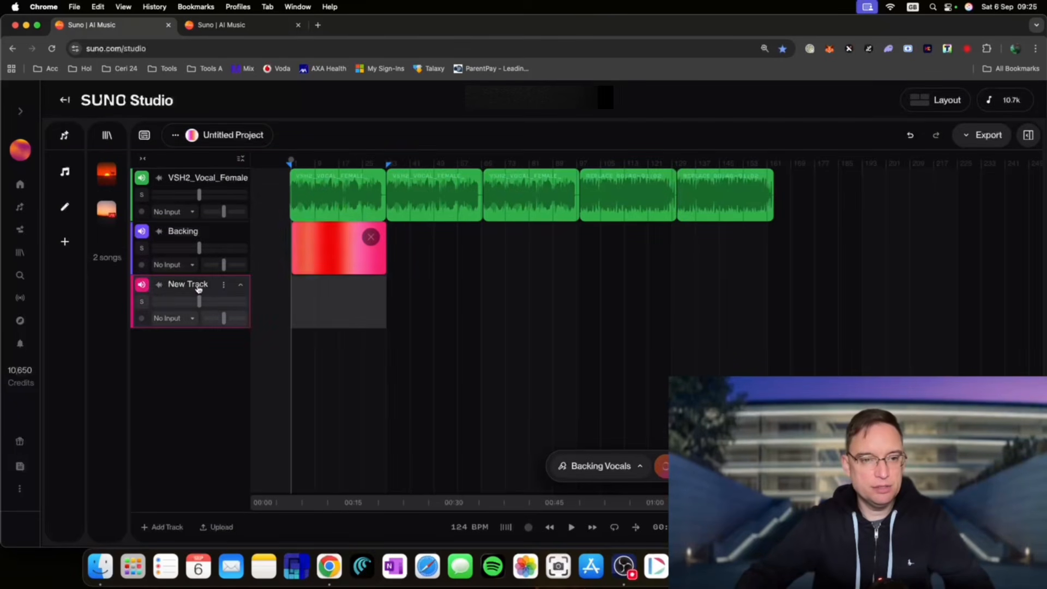
{"action": "left_click", "coordinate": [221, 286]}
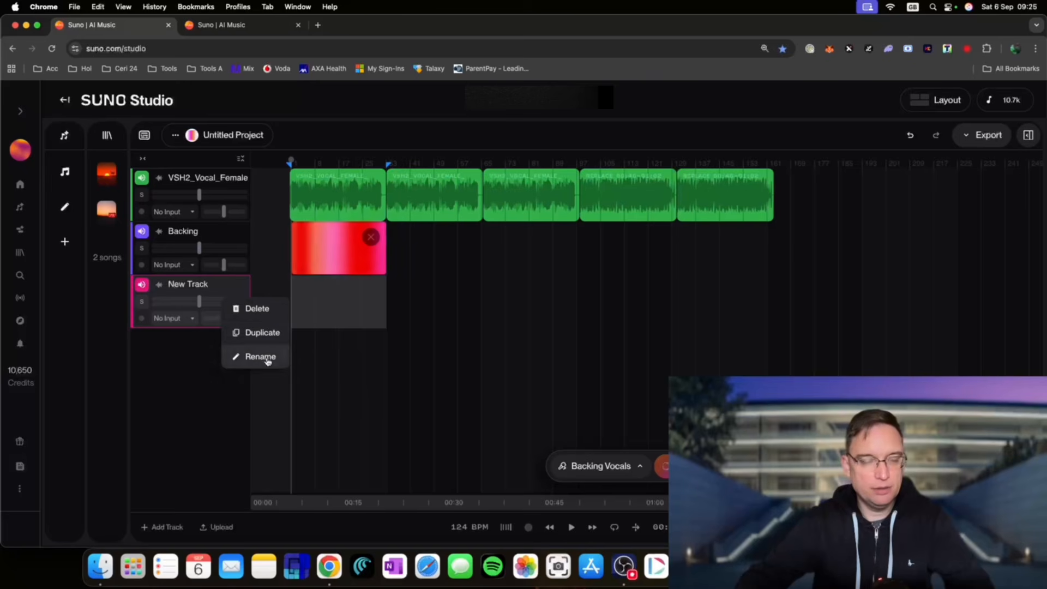
{"action": "left_click", "coordinate": [324, 366]}
{"action": "left_click_drag", "start_coordinate": [297, 291], "coordinate": [389, 293]}
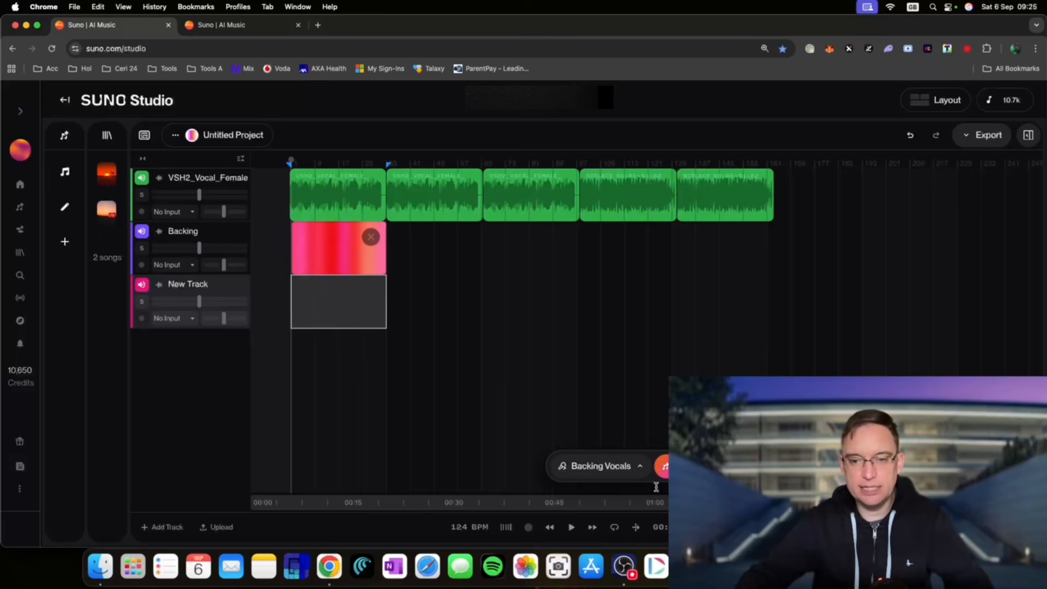
{"action": "left_click", "coordinate": [641, 468]}
{"action": "left_click", "coordinate": [603, 220]}
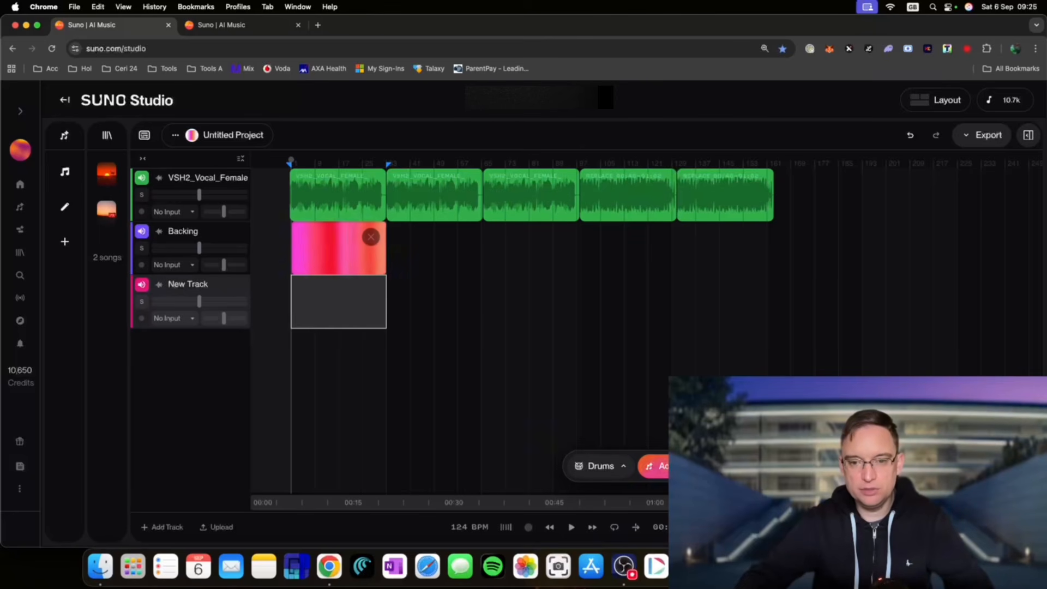
{"action": "left_click", "coordinate": [658, 465]}
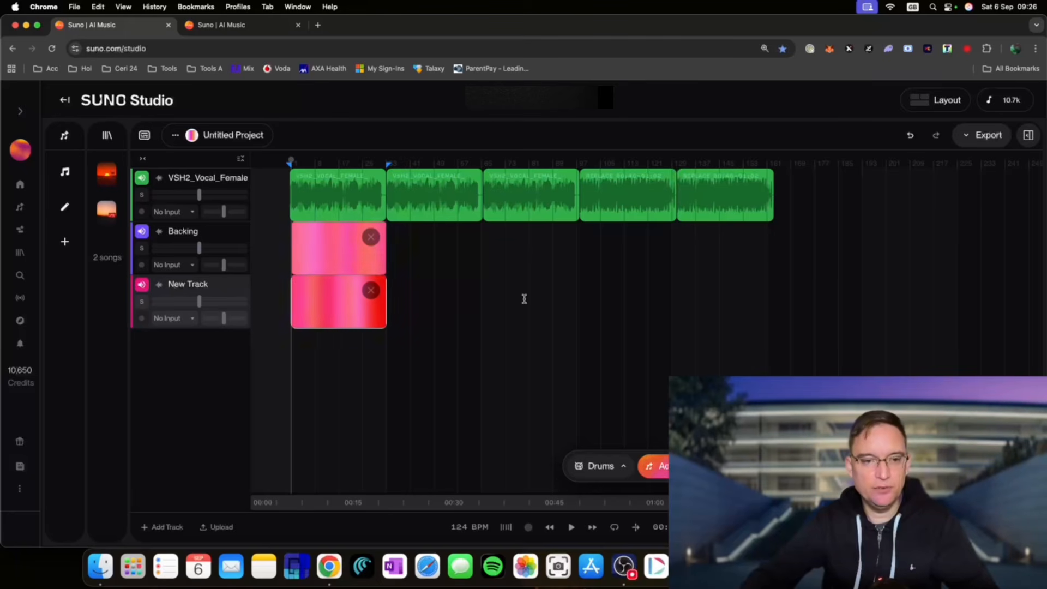
- Add a fourth track and audition the generated drums clip in solo from the start of the timeline
{"action": "left_click", "coordinate": [162, 527]}
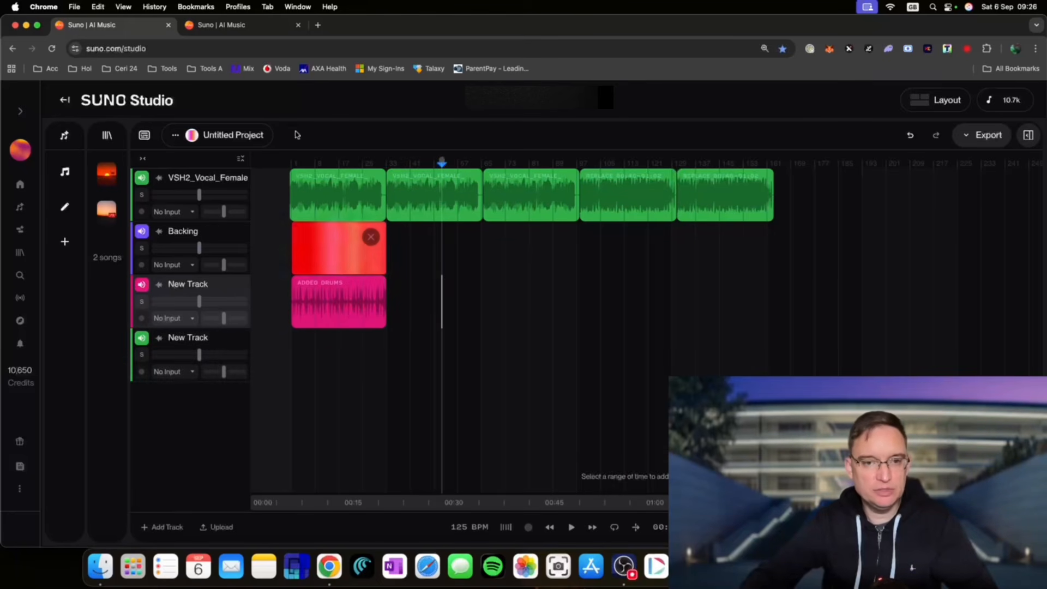
{"action": "left_click", "coordinate": [292, 159]}
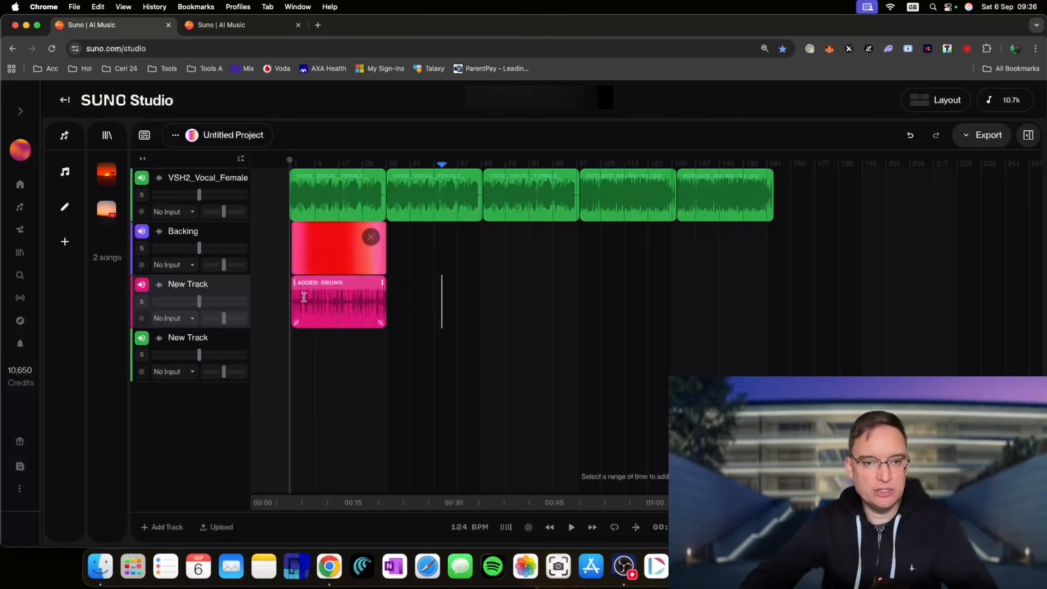
{"action": "left_click", "coordinate": [142, 302]}
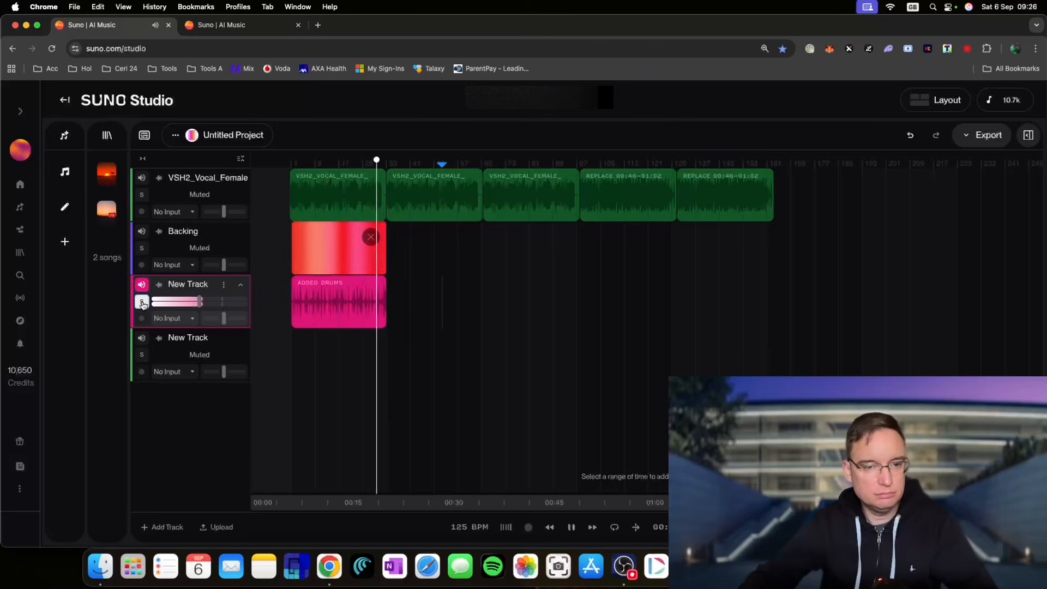
{"action": "key", "text": "space"}
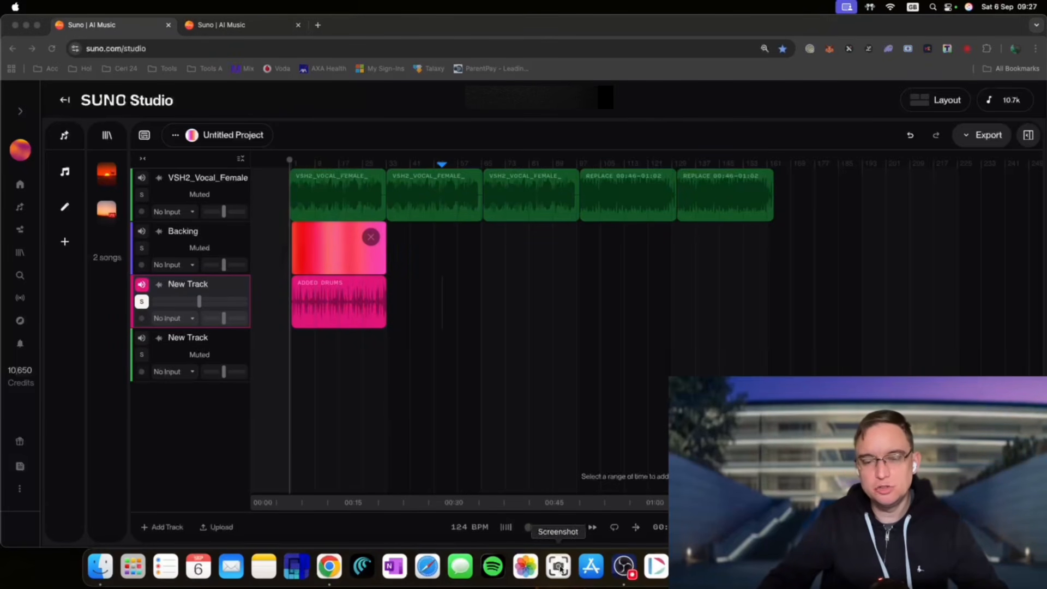
- Make all tracks audible again and balance the mix during playback by lowering the vocal level and slightly raising the drums level
{"action": "left_click", "coordinate": [330, 567]}
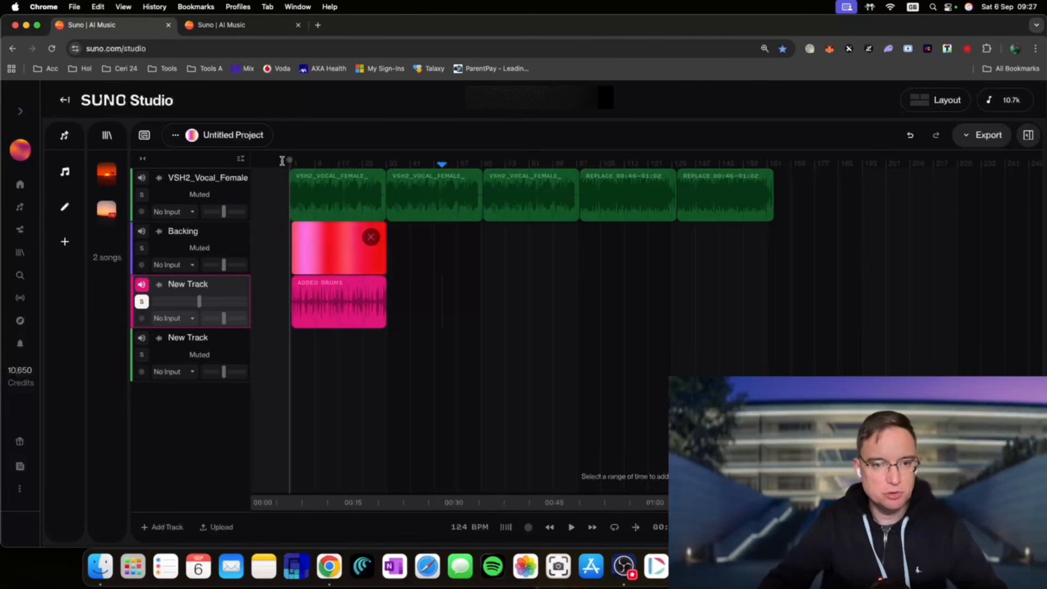
{"action": "left_click", "coordinate": [143, 179]}
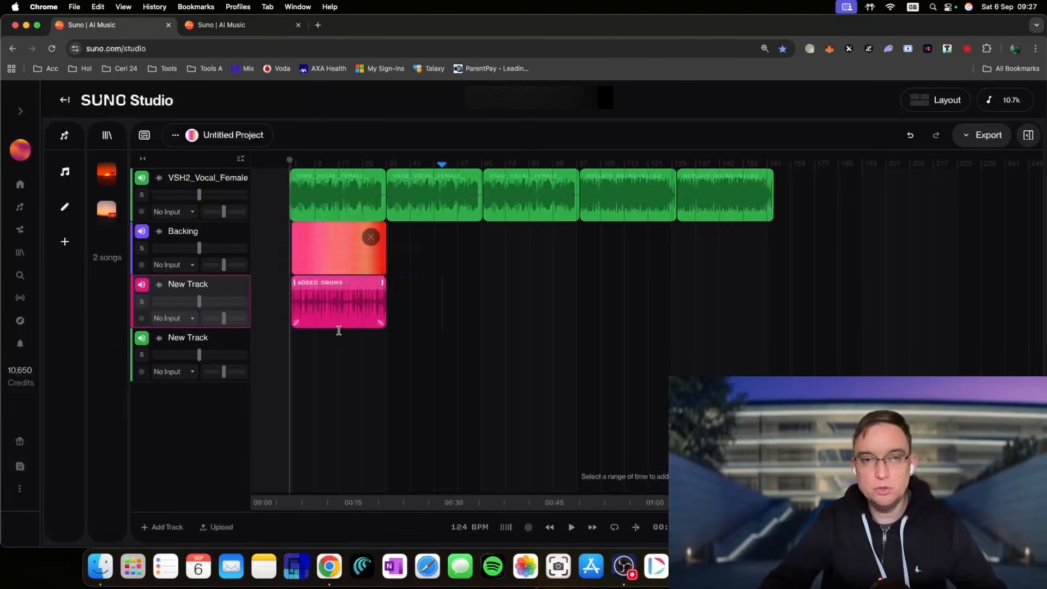
{"action": "key", "text": "space"}
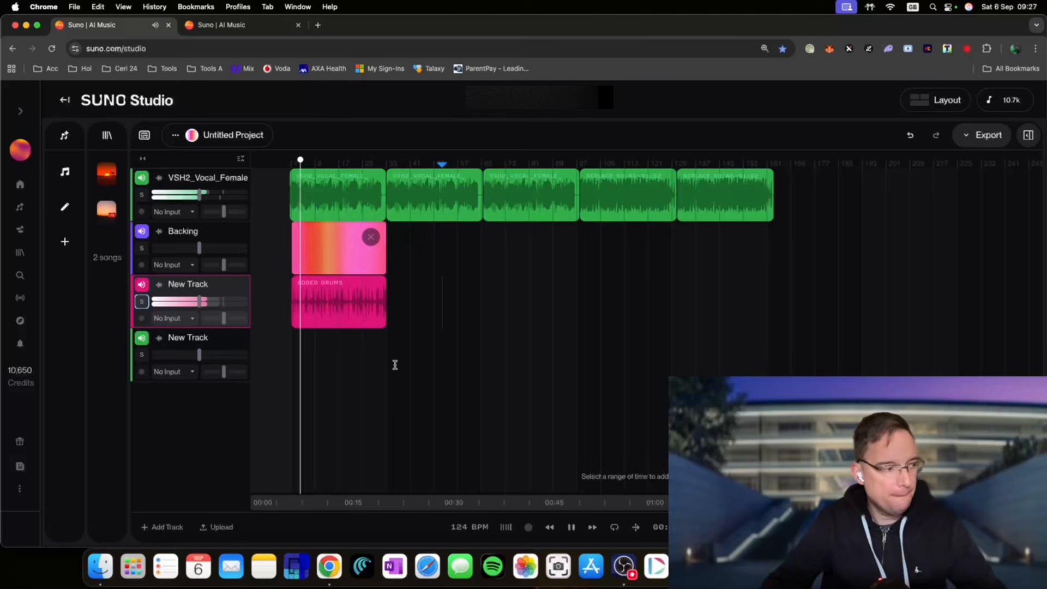
{"action": "mouse_move", "coordinate": [200, 302]}
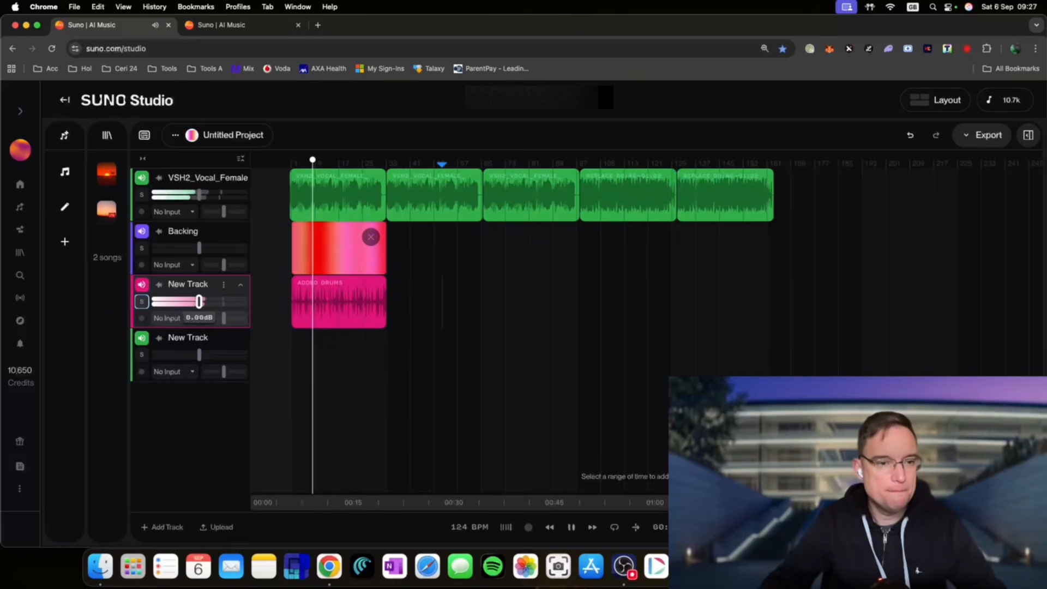
{"action": "left_click_drag", "start_coordinate": [199, 301], "coordinate": [225, 302]}
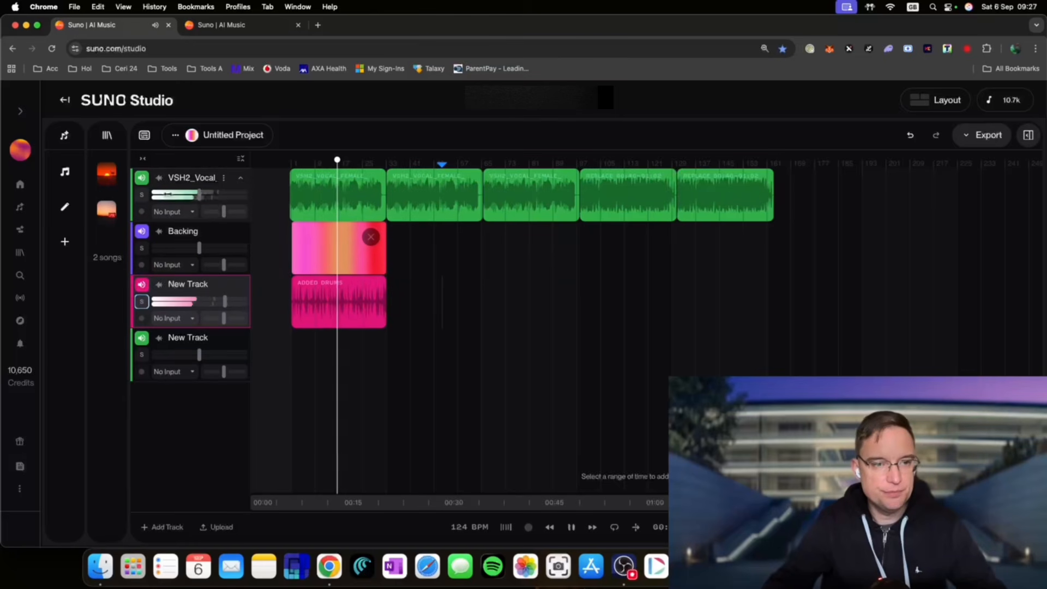
{"action": "left_click_drag", "start_coordinate": [199, 194], "coordinate": [186, 194]}
{"action": "left_click_drag", "start_coordinate": [224, 302], "coordinate": [208, 302]}
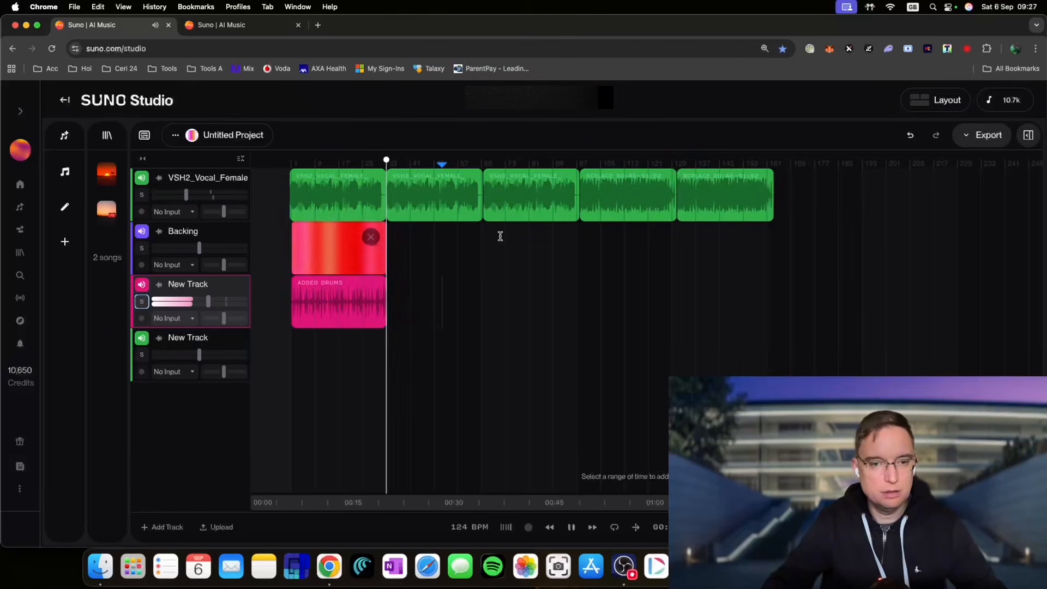
{"action": "key", "text": "space"}
- Add a fade-in over more than half of the first vocal clip and play it back
{"action": "left_click", "coordinate": [290, 178]}
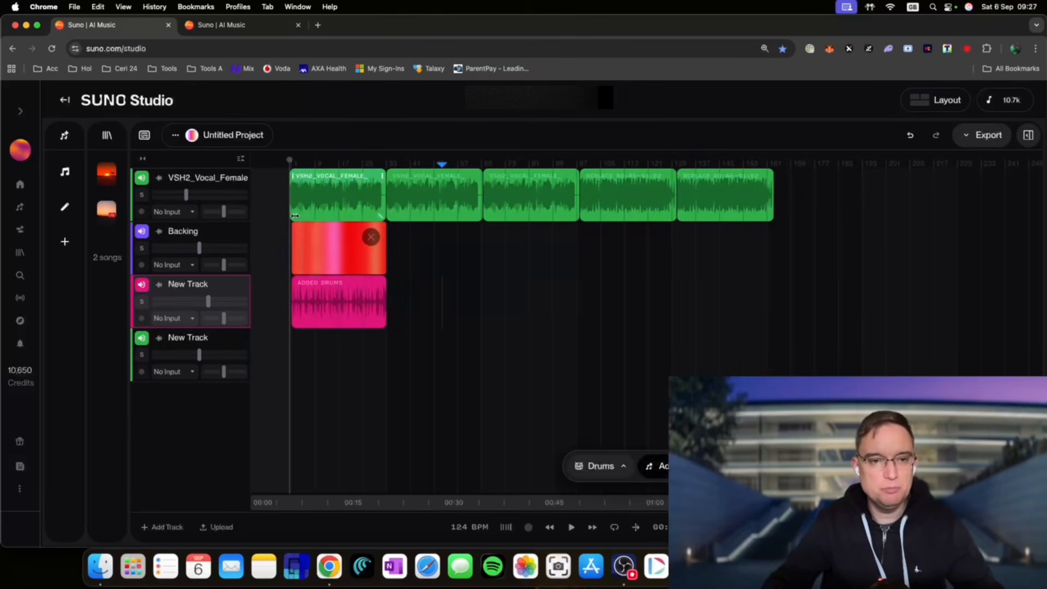
{"action": "left_click_drag", "start_coordinate": [324, 217], "coordinate": [396, 216]}
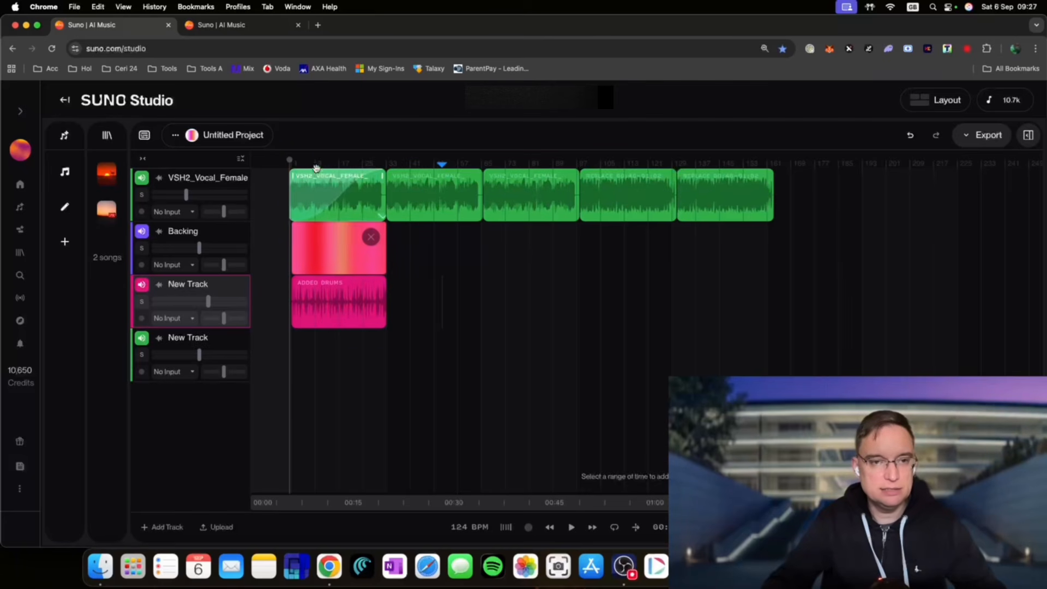
{"action": "key", "text": "space"}
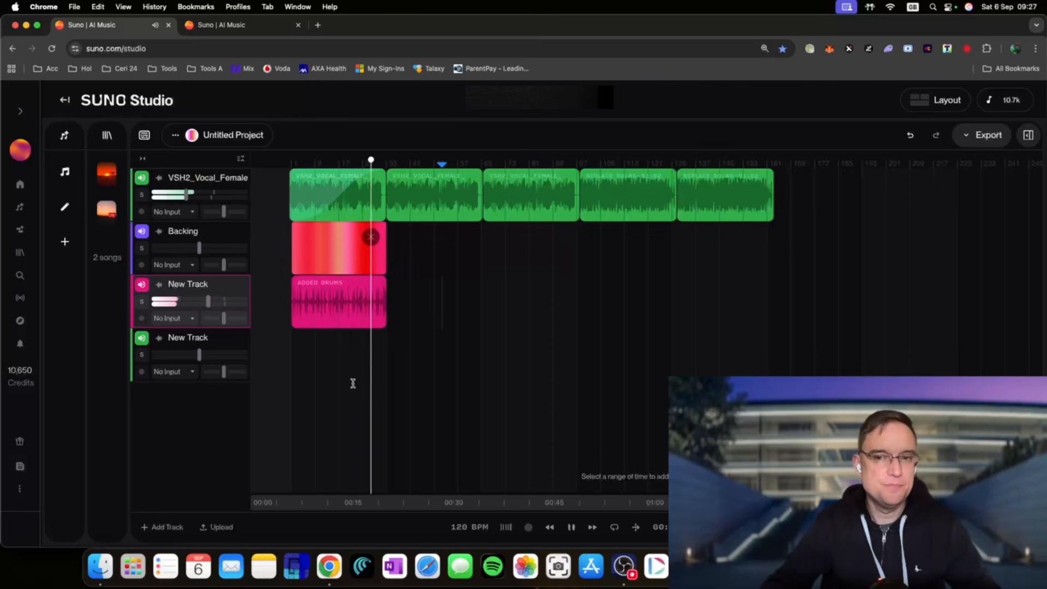
- Select the span beneath the drums clip on the fourth track and add a fifth track
{"action": "left_click", "coordinate": [290, 343]}
{"action": "left_click", "coordinate": [290, 342]}
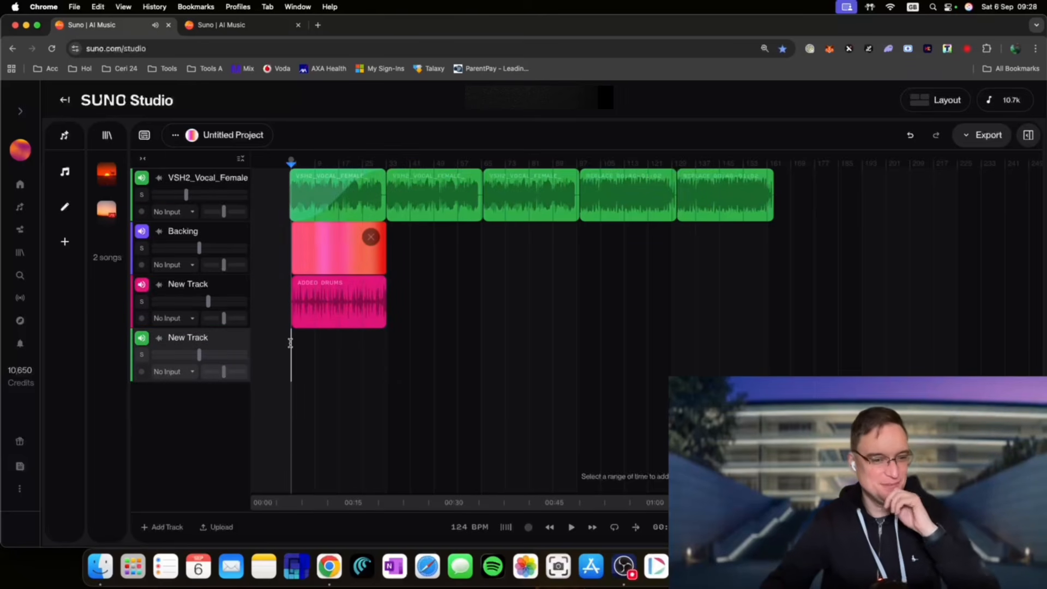
{"action": "left_click_drag", "start_coordinate": [290, 342], "coordinate": [388, 348]}
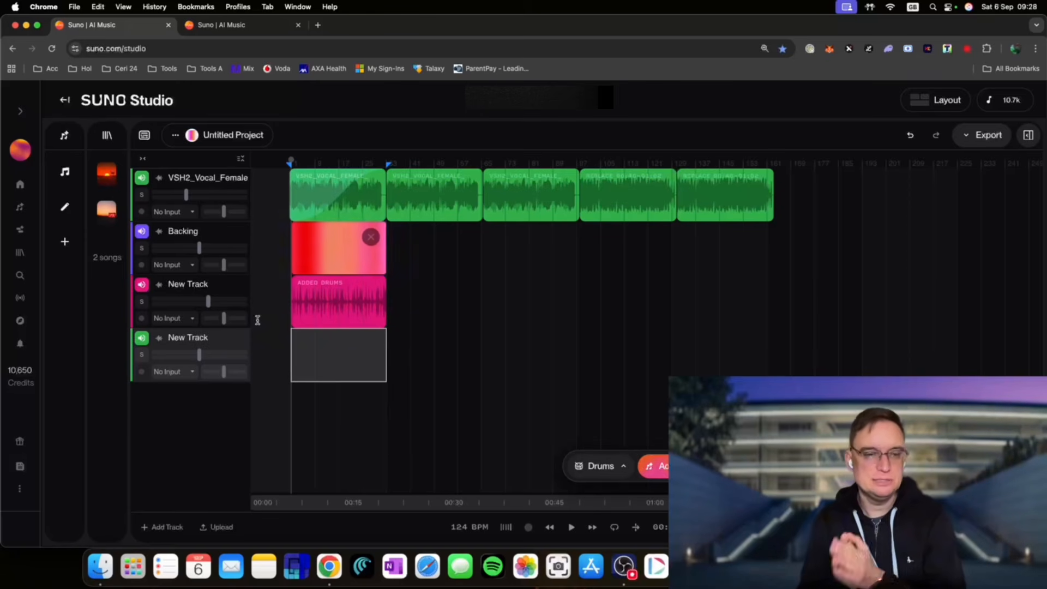
{"action": "left_click", "coordinate": [155, 533]}
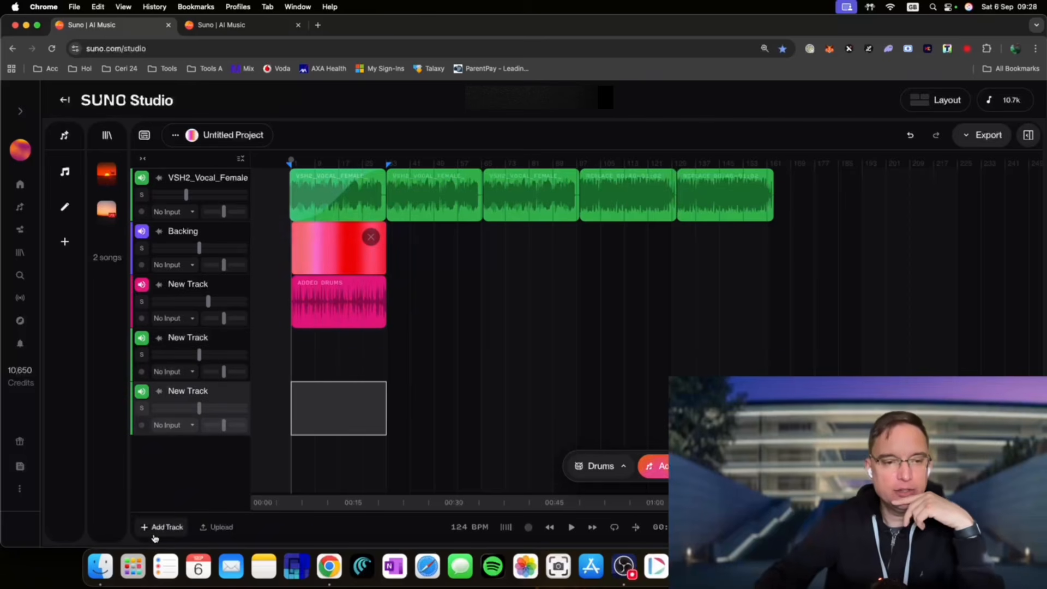
{"action": "left_click", "coordinate": [65, 136]}
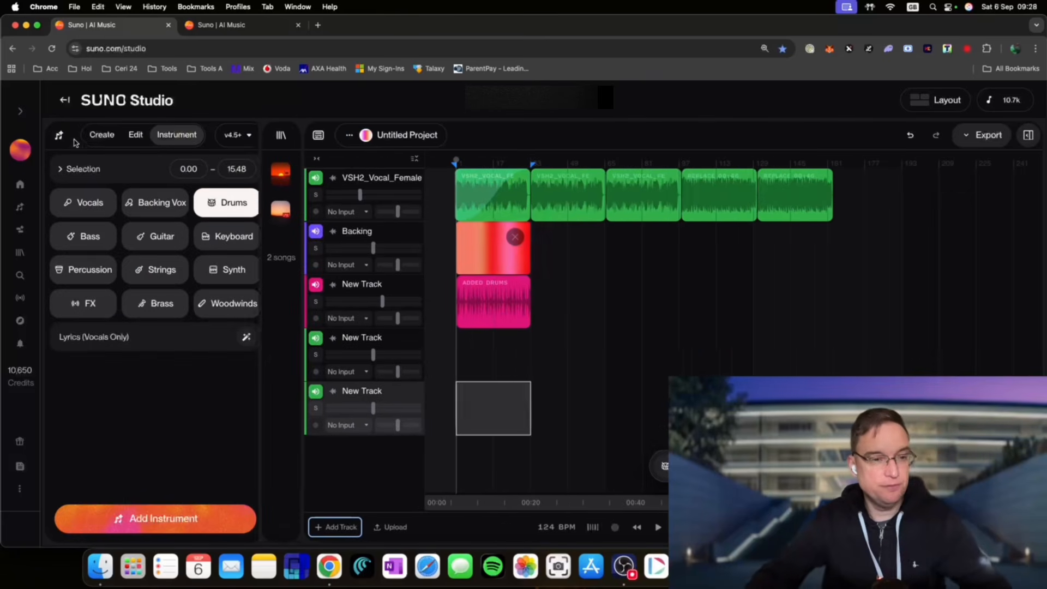
{"action": "left_click", "coordinate": [101, 135]}
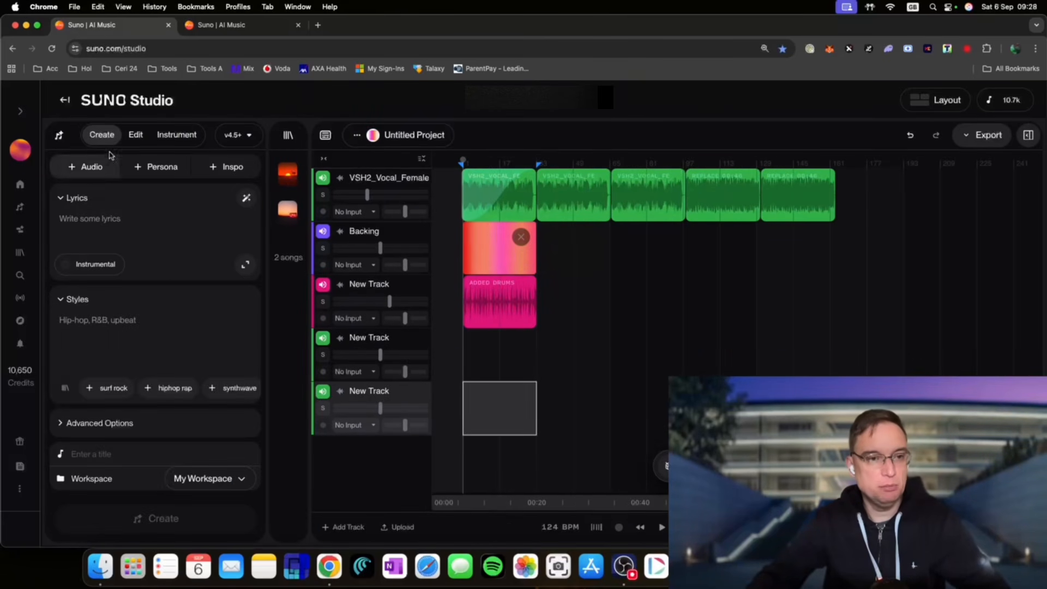
{"action": "left_click", "coordinate": [288, 134]}
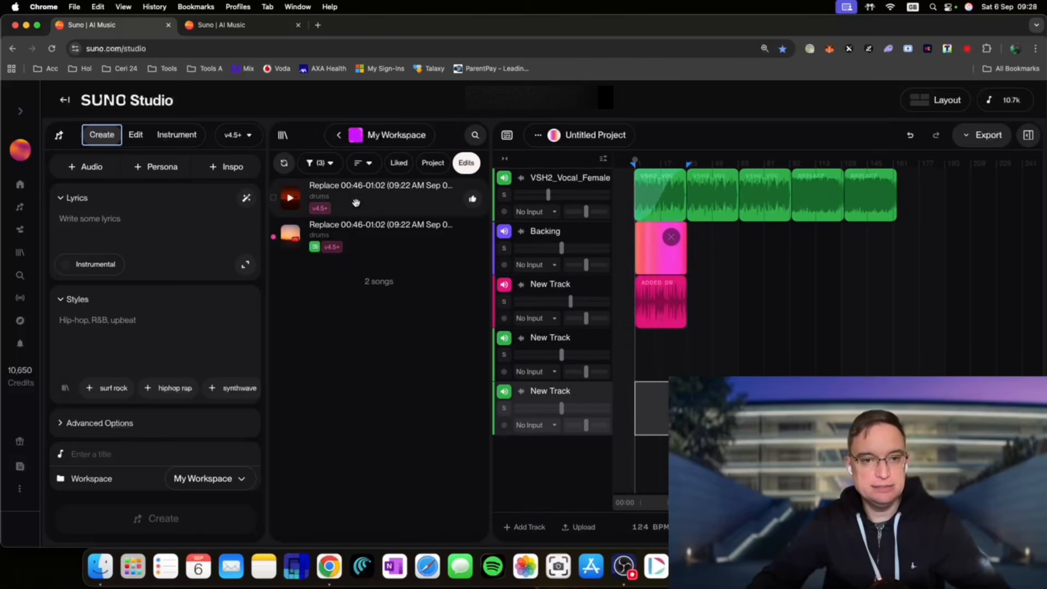
{"action": "left_click_drag", "start_coordinate": [357, 203], "coordinate": [291, 198]}
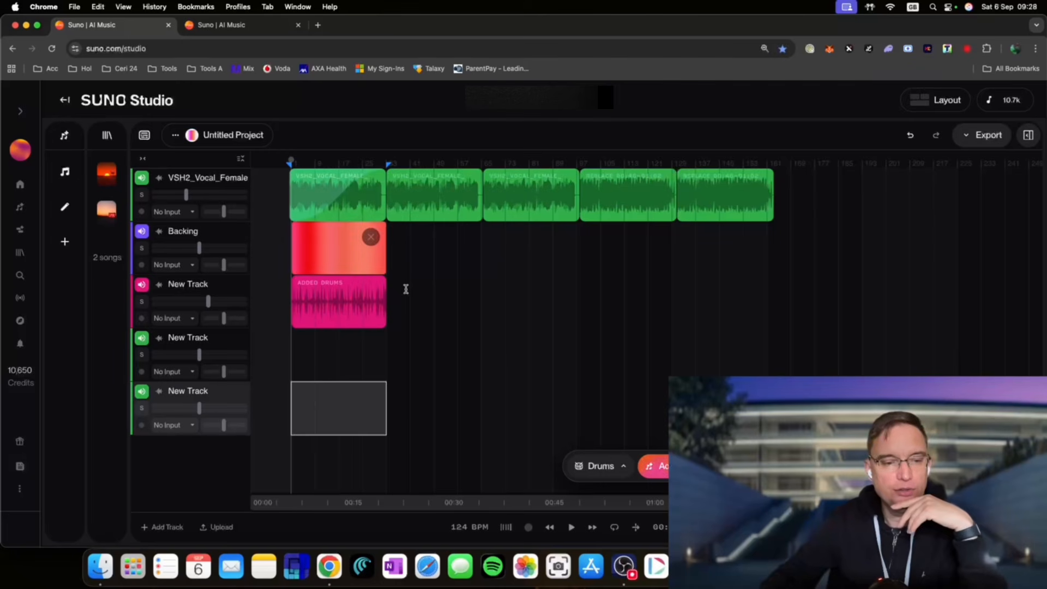
- Move the last replaced clip from the vocal track to the start of the fourth track and play back the mix
{"action": "key", "text": "space"}
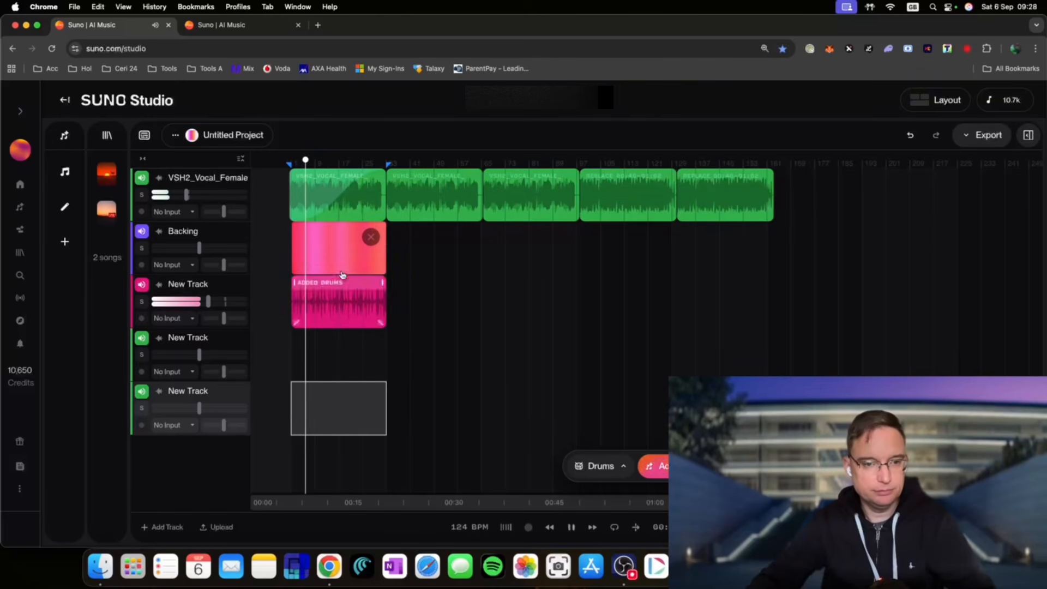
{"action": "left_click", "coordinate": [696, 177]}
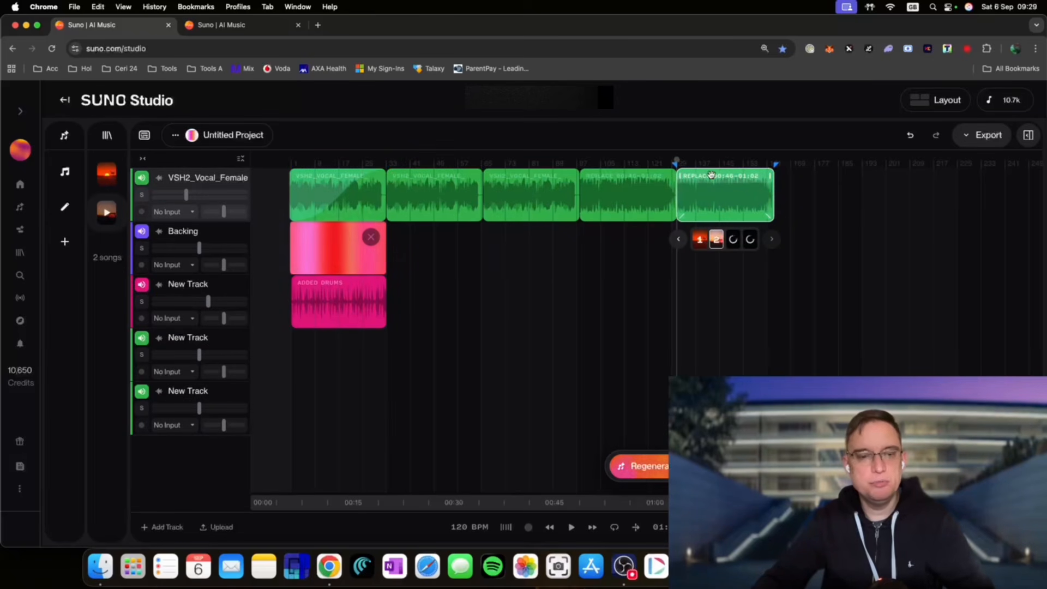
{"action": "left_click_drag", "start_coordinate": [712, 176], "coordinate": [735, 151]}
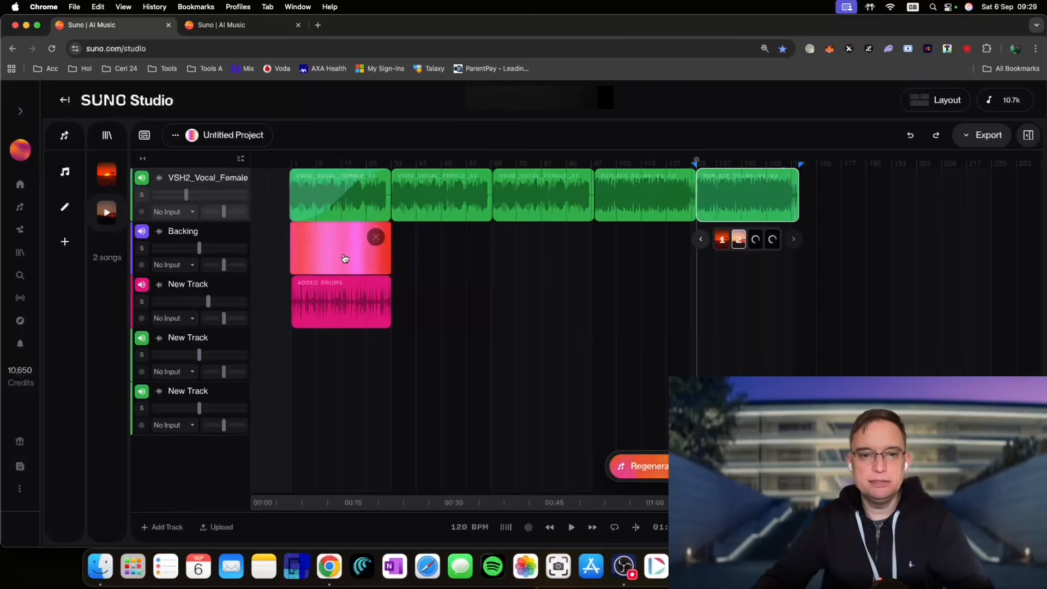
{"action": "left_click_drag", "start_coordinate": [729, 173], "coordinate": [324, 337]}
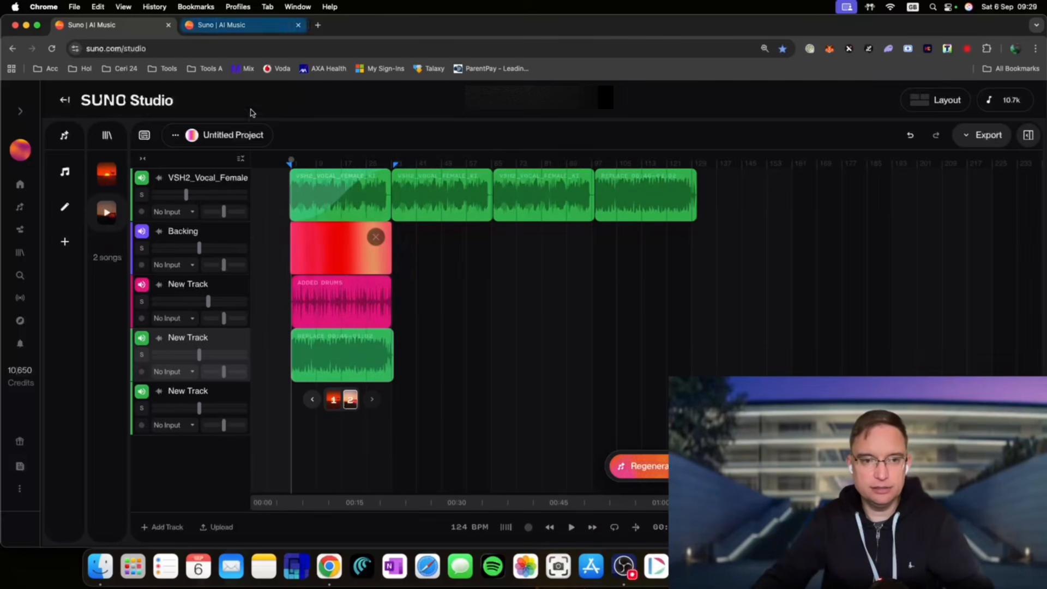
{"action": "key", "text": "space"}
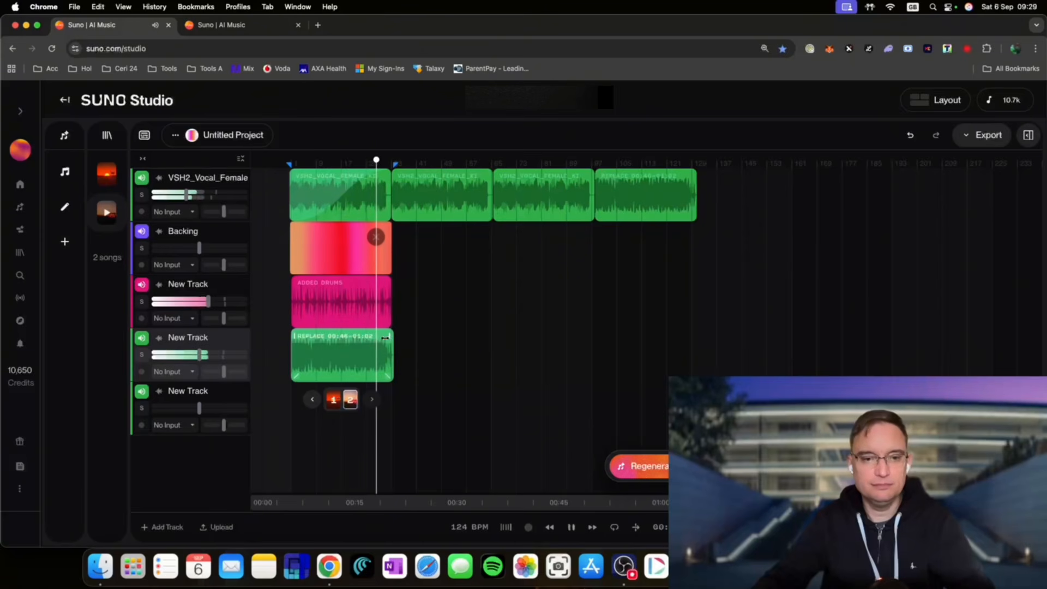
{"action": "key", "text": "space"}
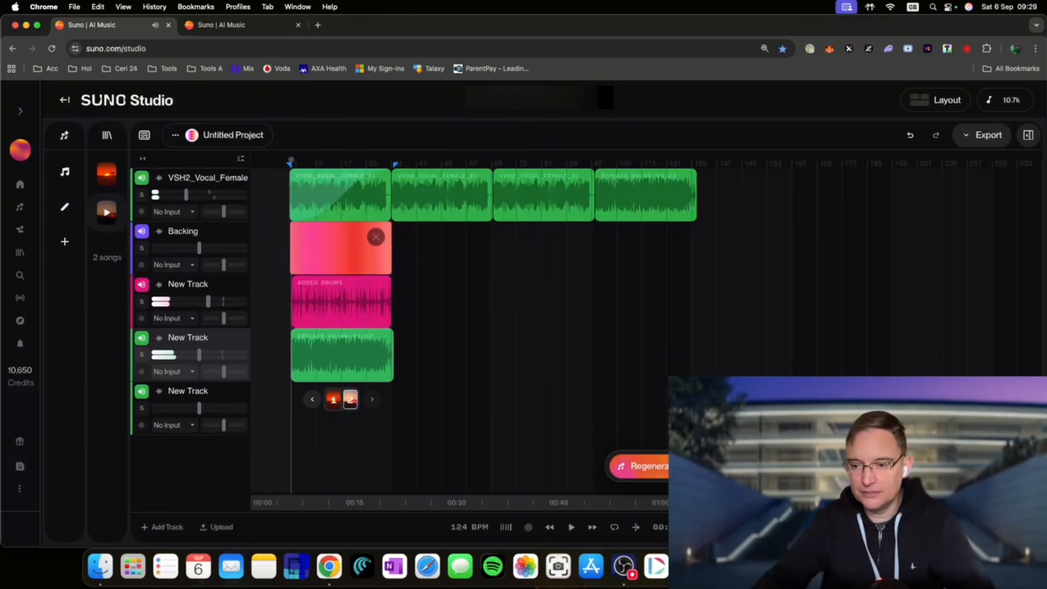
- Trim the fourth track's replaced clip to end with the drums clip, keep both starts aligned, and play the mix
{"action": "scroll", "coordinate": [400, 306], "scroll_direction": "up", "scroll_amount": 5}
{"action": "scroll", "coordinate": [706, 270], "scroll_direction": "up", "scroll_amount": 5}
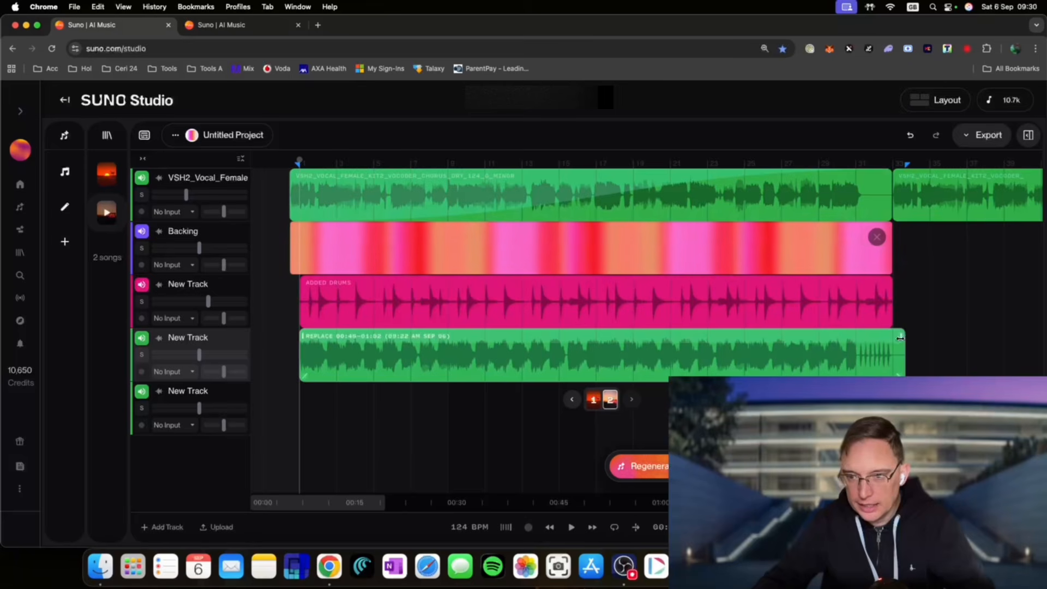
{"action": "left_click_drag", "start_coordinate": [903, 338], "coordinate": [893, 339]}
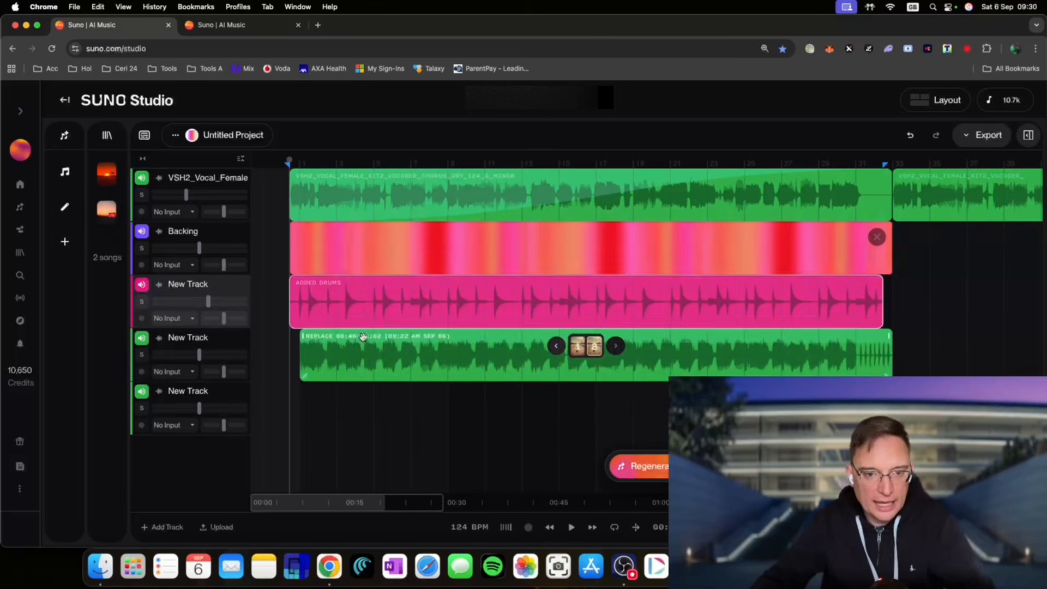
{"action": "left_click_drag", "start_coordinate": [363, 337], "coordinate": [352, 337]}
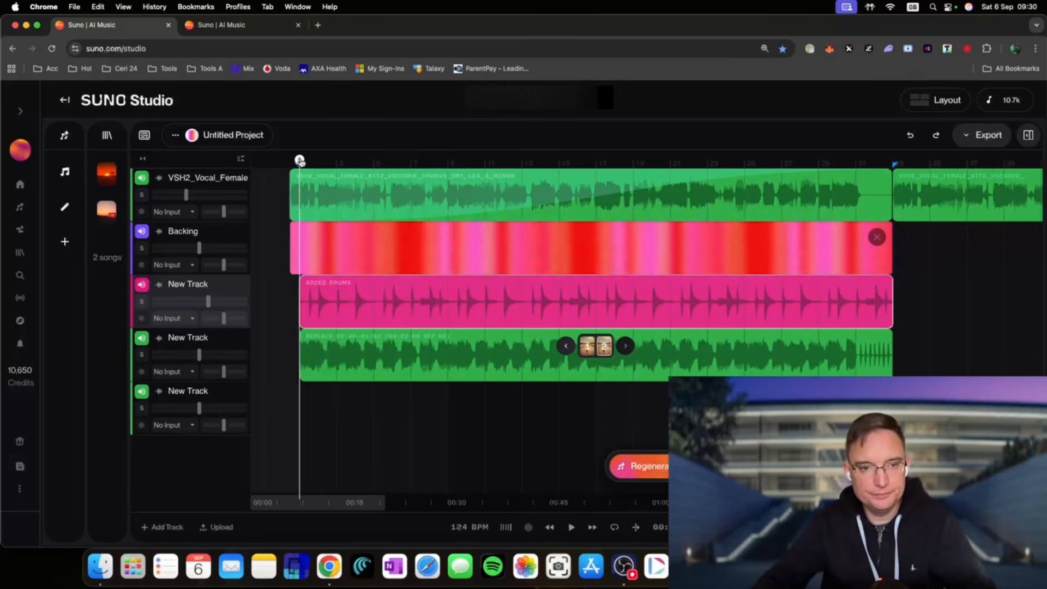
{"action": "key", "text": "space"}
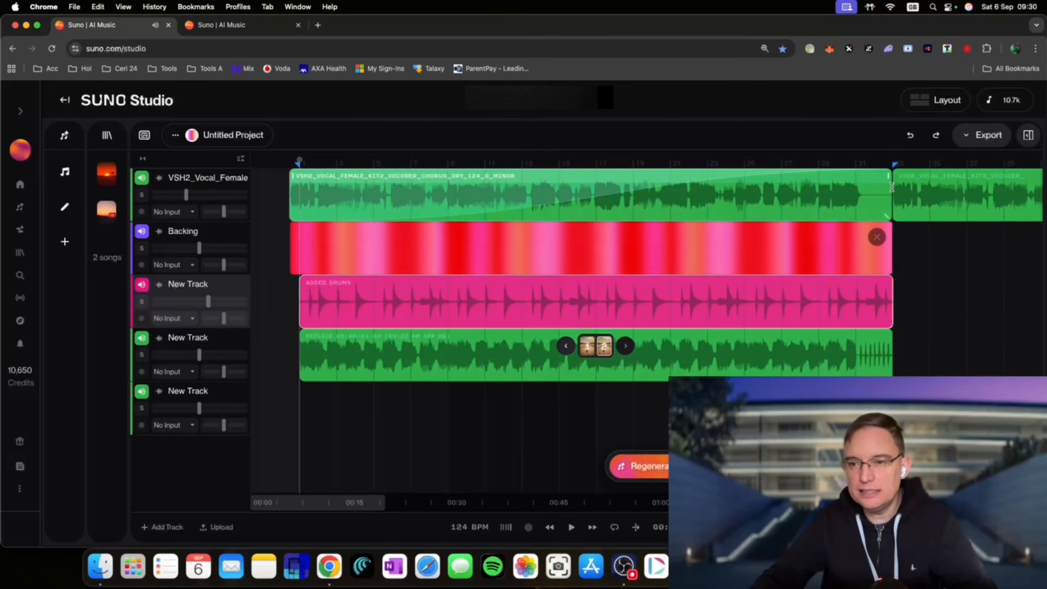
- Shorten the end of the first vocal clip and set the playhead at bar 17 for playback
{"action": "left_click_drag", "start_coordinate": [888, 180], "coordinate": [867, 180]}
{"action": "right_click", "coordinate": [867, 180]}
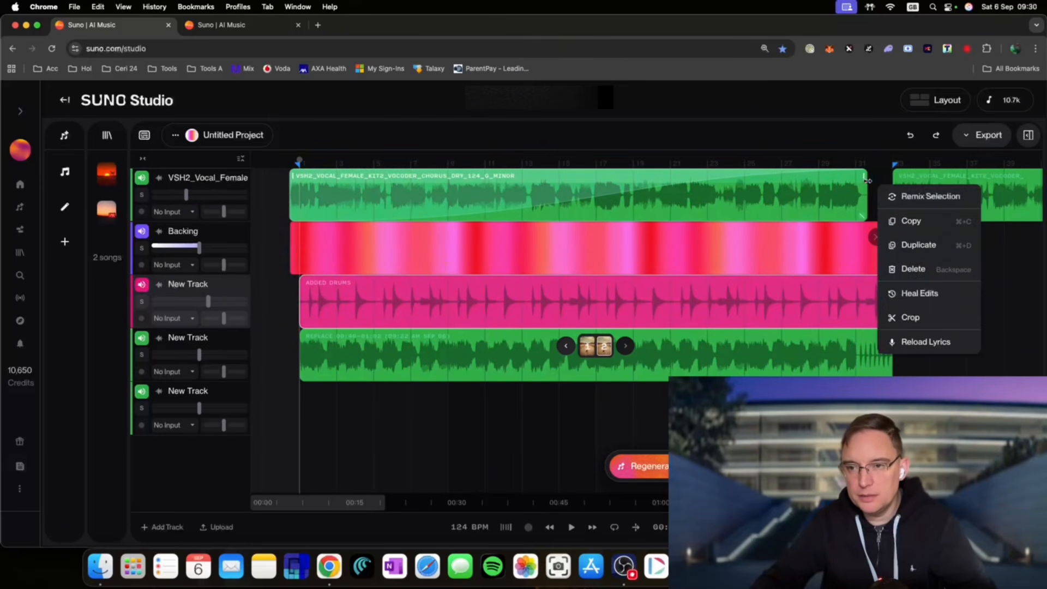
{"action": "left_click", "coordinate": [597, 150]}
{"action": "key", "text": "space"}
- Split the drums clip on the third track at bar 17
{"action": "left_click", "coordinate": [604, 306]}
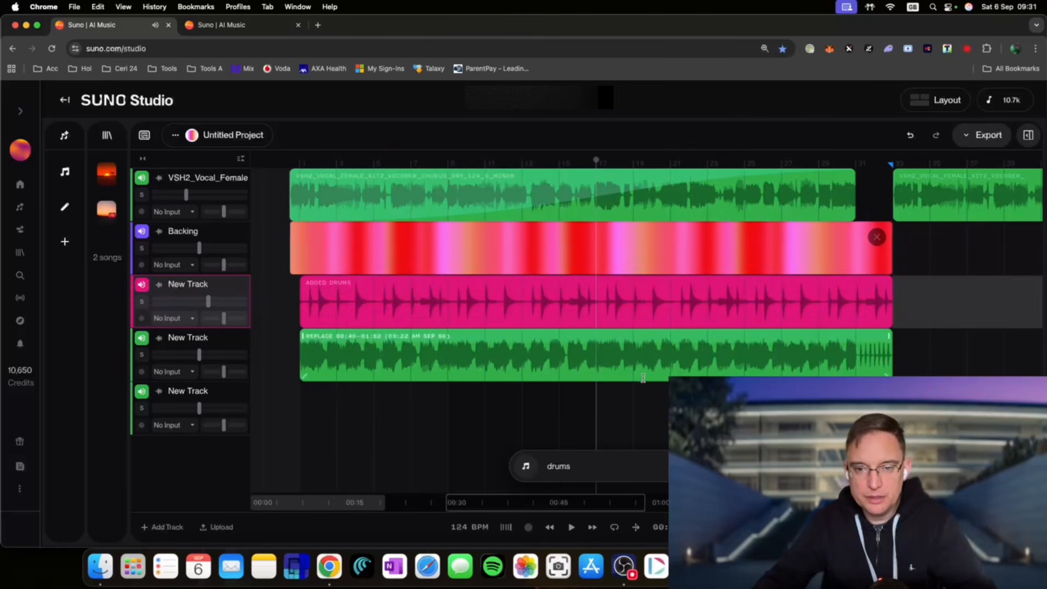
{"action": "right_click", "coordinate": [598, 300]}
{"action": "left_click", "coordinate": [621, 316]}
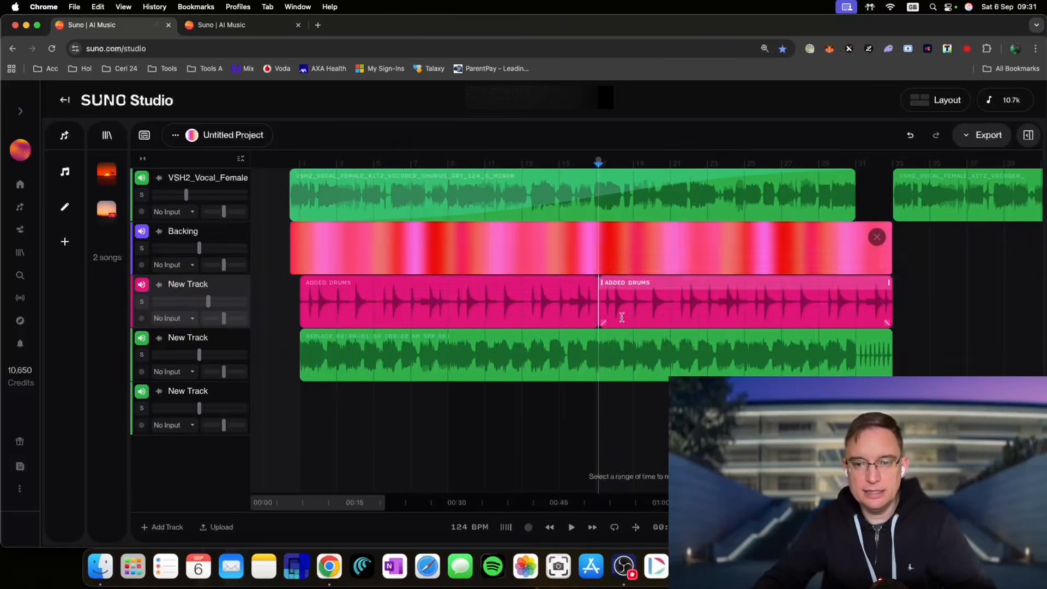
- Split the replaced clip on the fourth track at bar 17, in line with the cut in the drums
{"action": "left_click", "coordinate": [610, 369]}
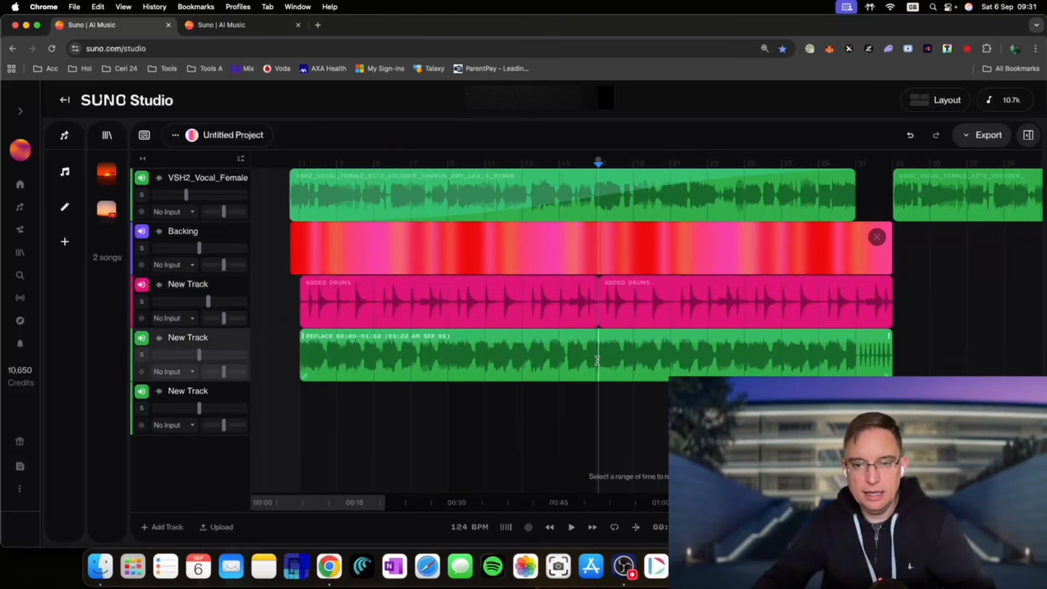
{"action": "left_click", "coordinate": [596, 360]}
{"action": "right_click", "coordinate": [605, 357]}
{"action": "left_click", "coordinate": [593, 354]}
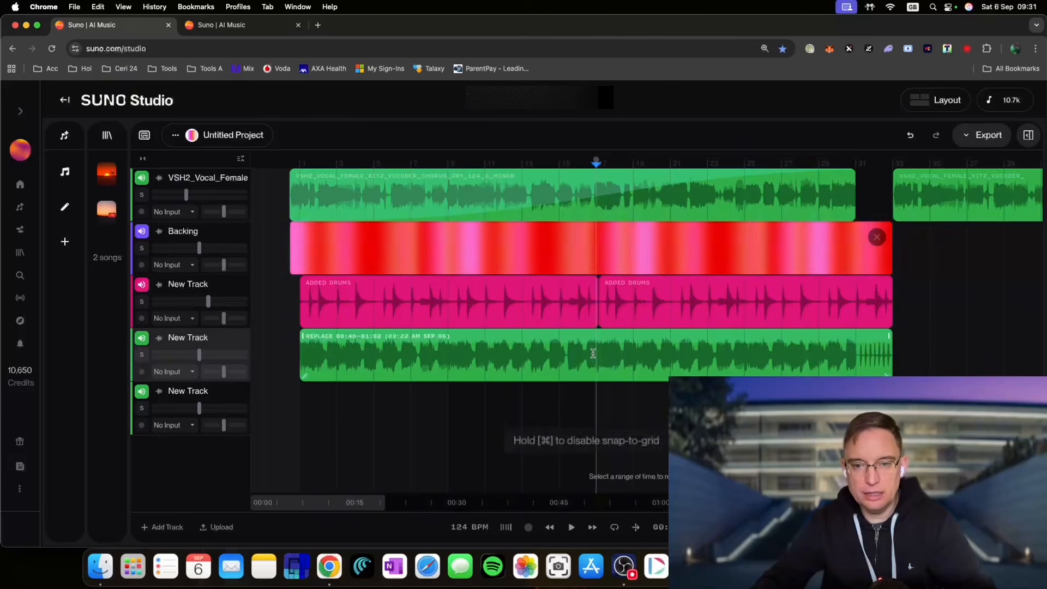
{"action": "right_click", "coordinate": [596, 357]}
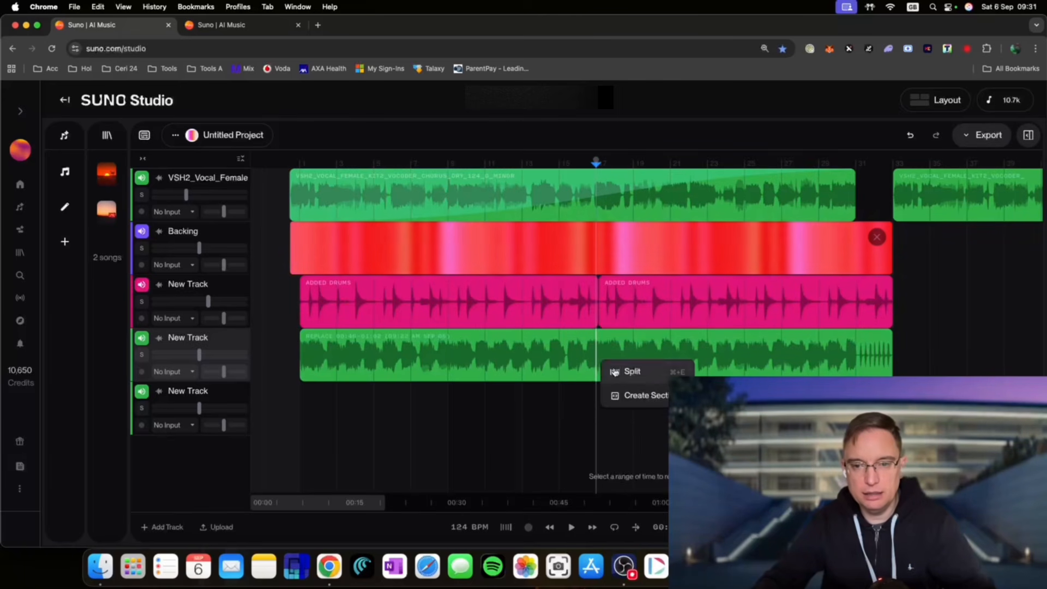
{"action": "left_click", "coordinate": [615, 372]}
- Delete the second halves of the drums and replaced clips and fill their places with duplicates of the first halves
{"action": "left_click", "coordinate": [648, 321]}
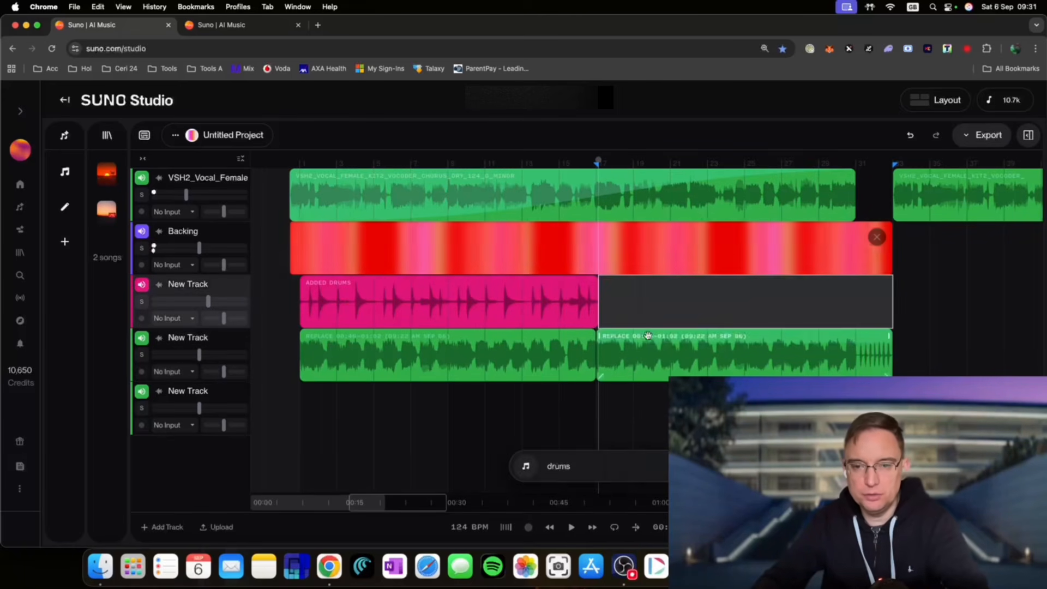
{"action": "left_click", "coordinate": [648, 336]}
{"action": "right_click", "coordinate": [494, 286]}
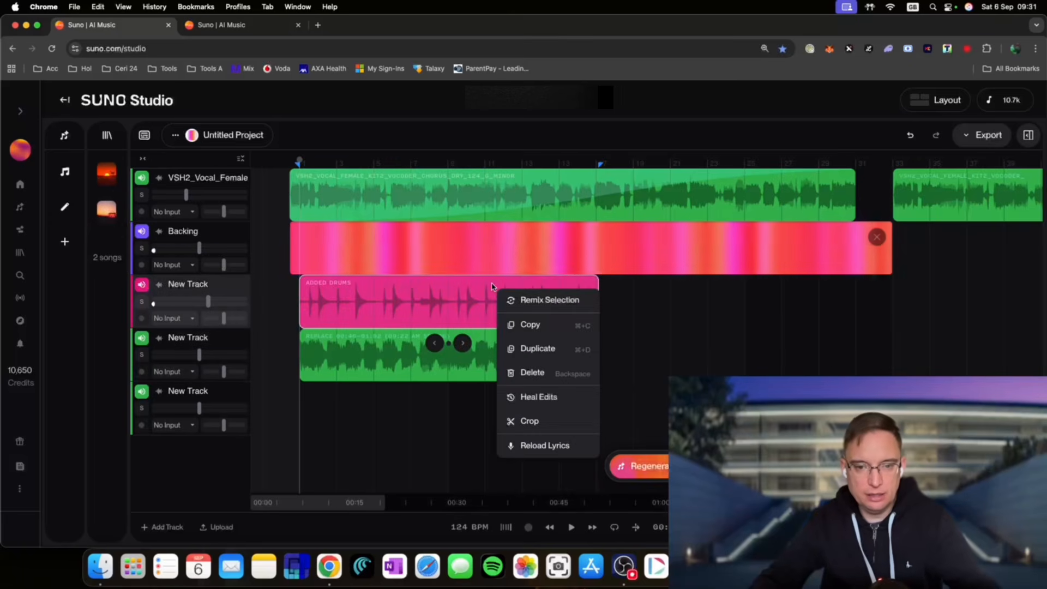
{"action": "left_click", "coordinate": [562, 350]}
{"action": "right_click", "coordinate": [517, 345]}
{"action": "left_click", "coordinate": [556, 402]}
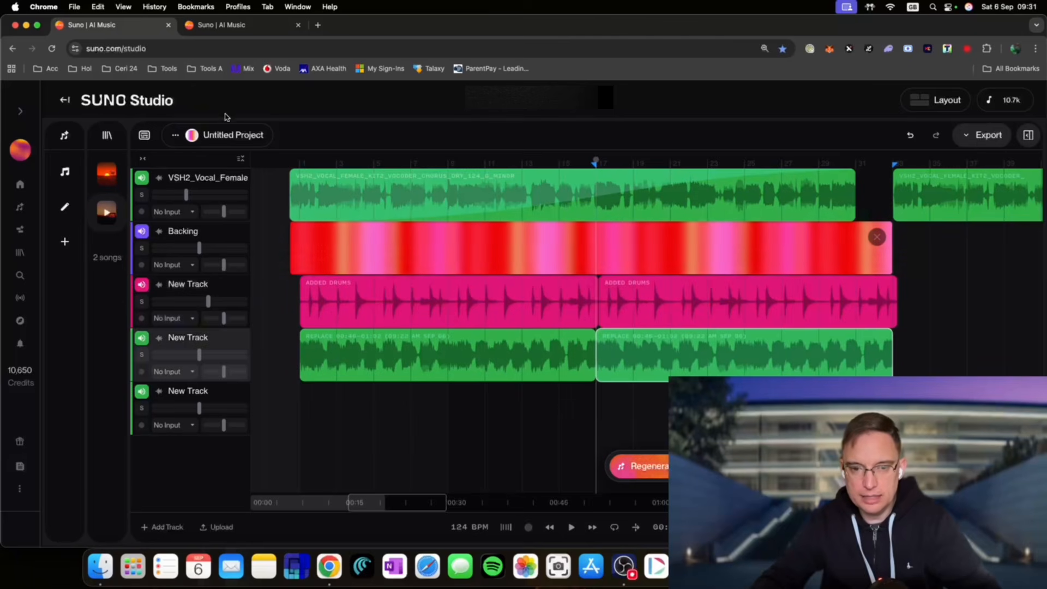
- Play back the arrangement and extend the end of the first vocal clip to meet the second vocal clip
{"action": "left_click", "coordinate": [289, 159]}
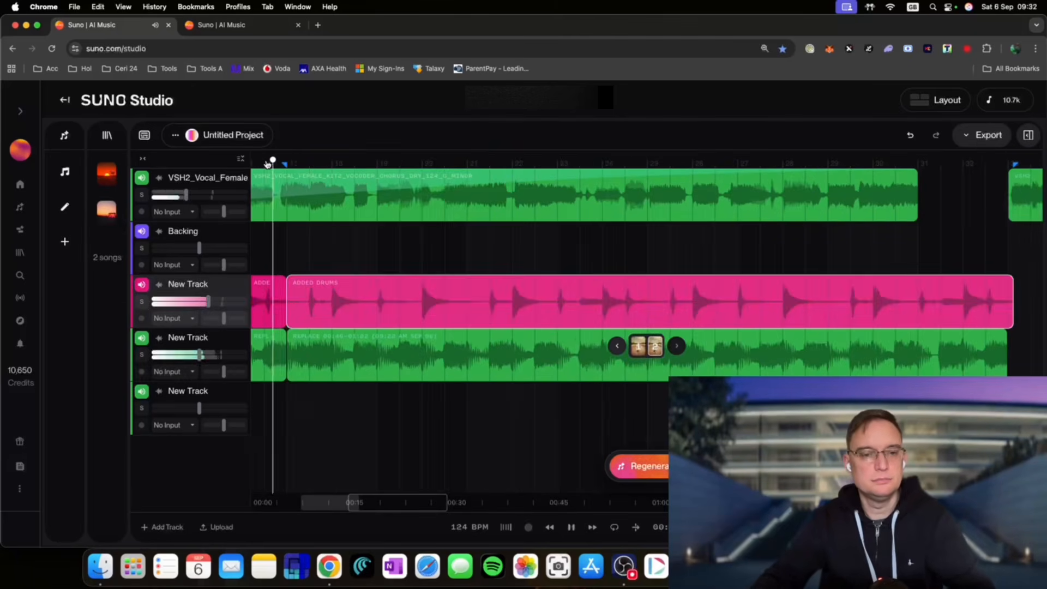
{"action": "scroll", "coordinate": [644, 327], "scroll_direction": "down", "scroll_amount": 5}
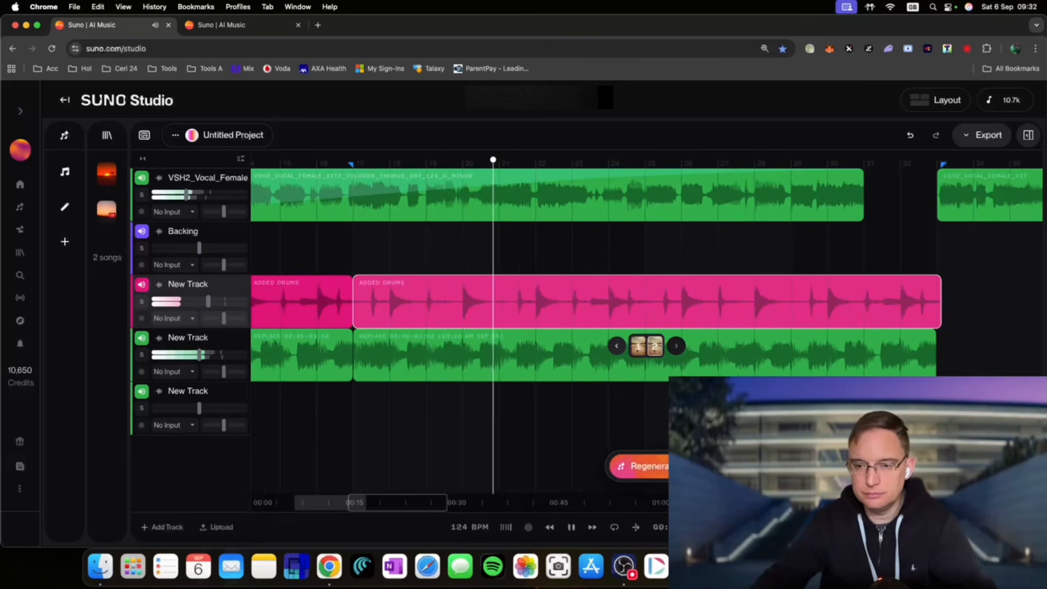
{"action": "scroll", "coordinate": [782, 268], "scroll_direction": "down", "scroll_amount": 3}
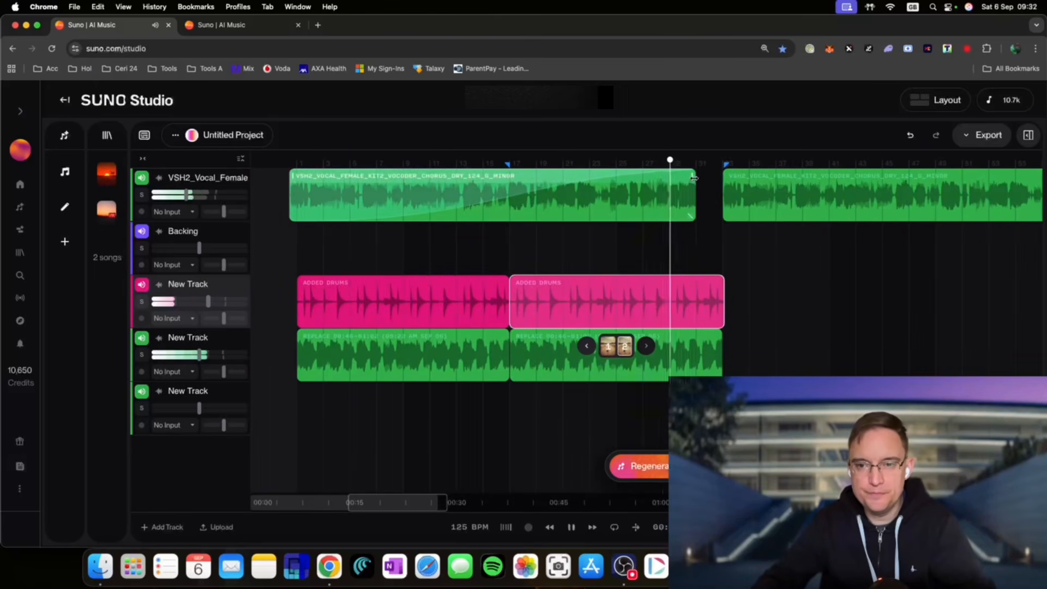
{"action": "left_click_drag", "start_coordinate": [696, 181], "coordinate": [721, 180]}
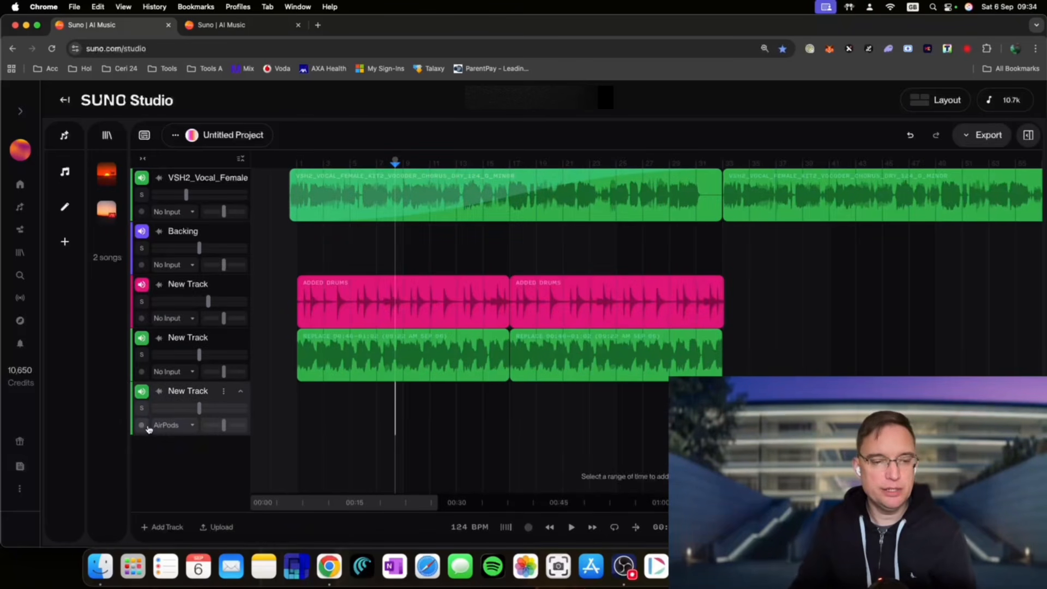
- Set the fifth track's input to Blue Snowball iCE, arm the track for recording, and reopen its input choices
{"action": "left_click", "coordinate": [191, 425]}
{"action": "left_click", "coordinate": [208, 452]}
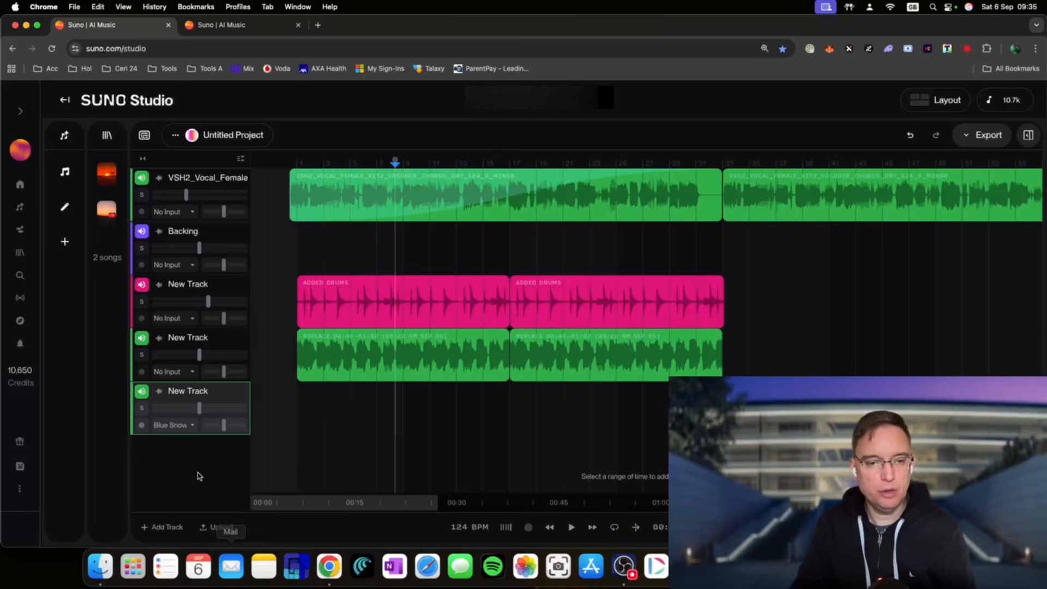
{"action": "left_click", "coordinate": [141, 425]}
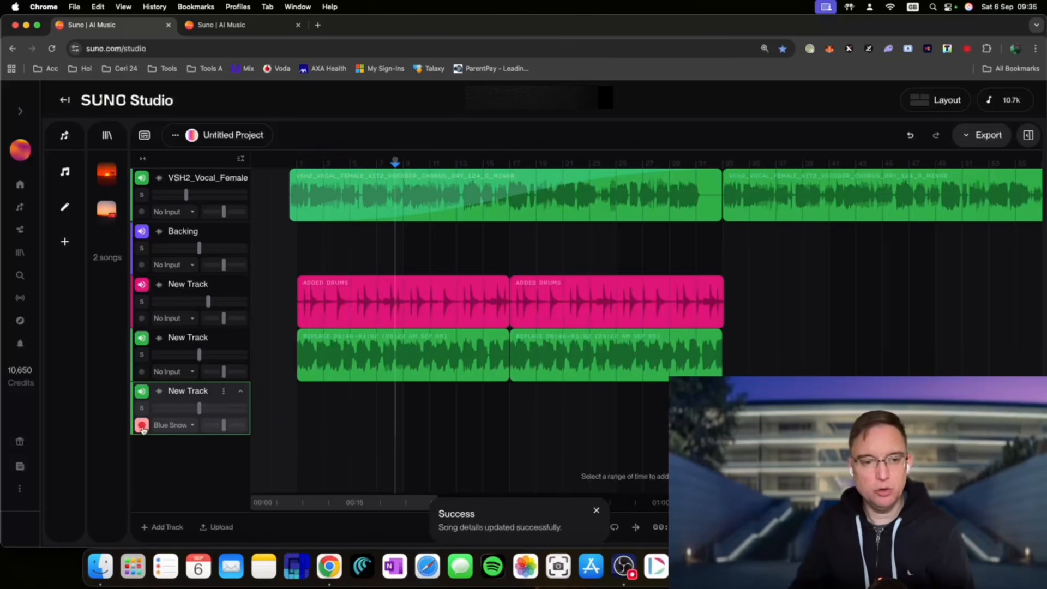
{"action": "left_click", "coordinate": [597, 512]}
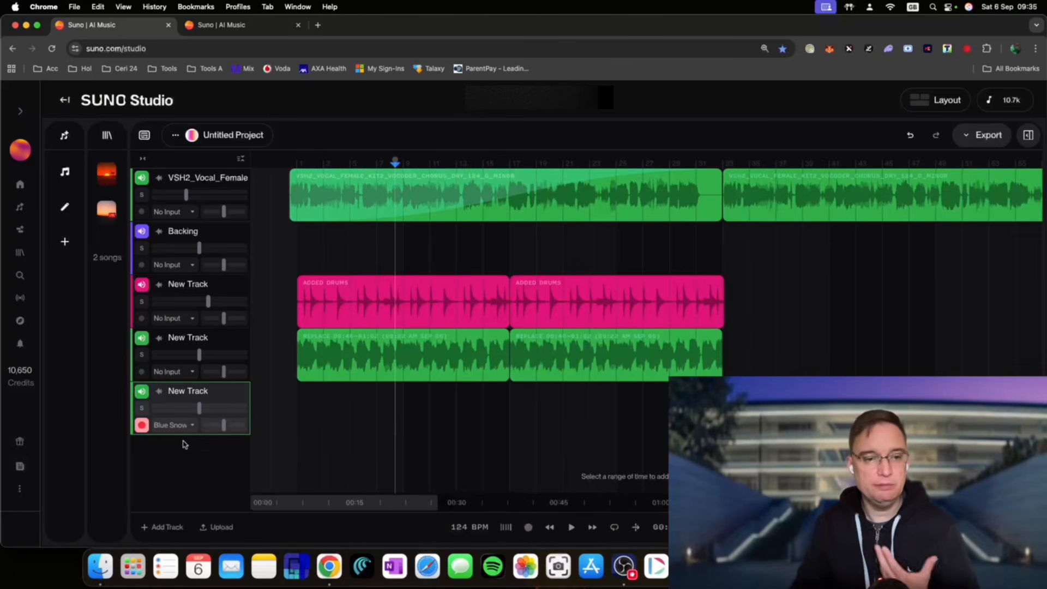
{"action": "left_click", "coordinate": [171, 428]}
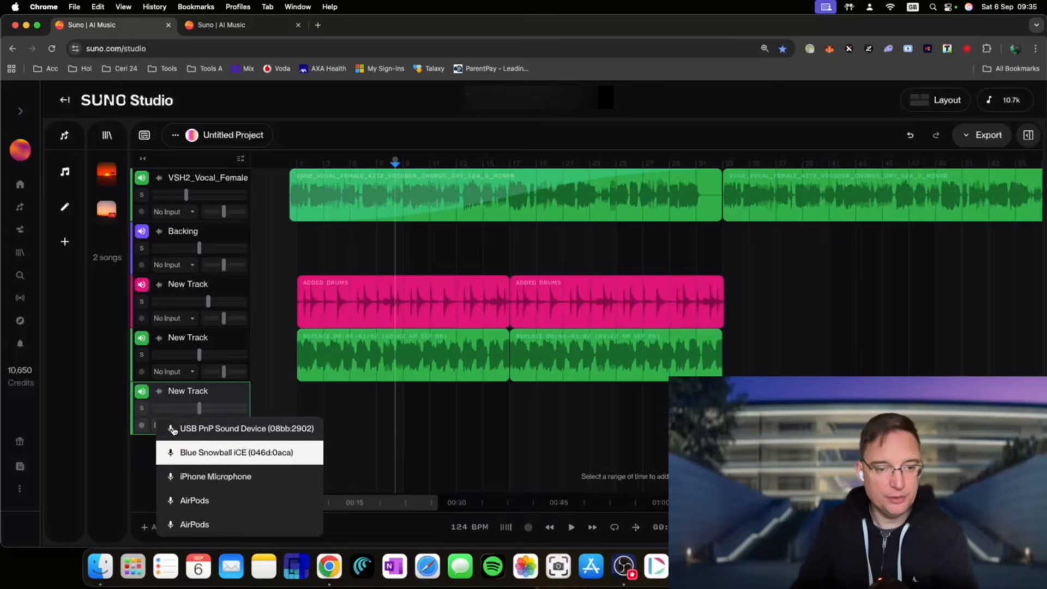
- Generate a Strings instrument on the Backing track across the full length of the first vocal clip
{"action": "left_click_drag", "start_coordinate": [290, 245], "coordinate": [720, 246]}
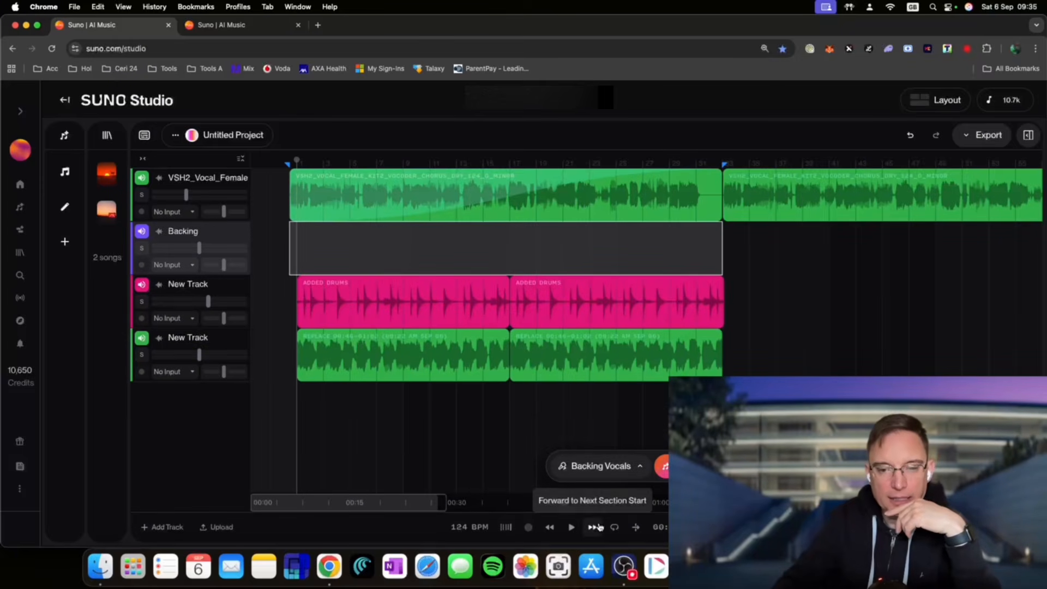
{"action": "left_click", "coordinate": [615, 459]}
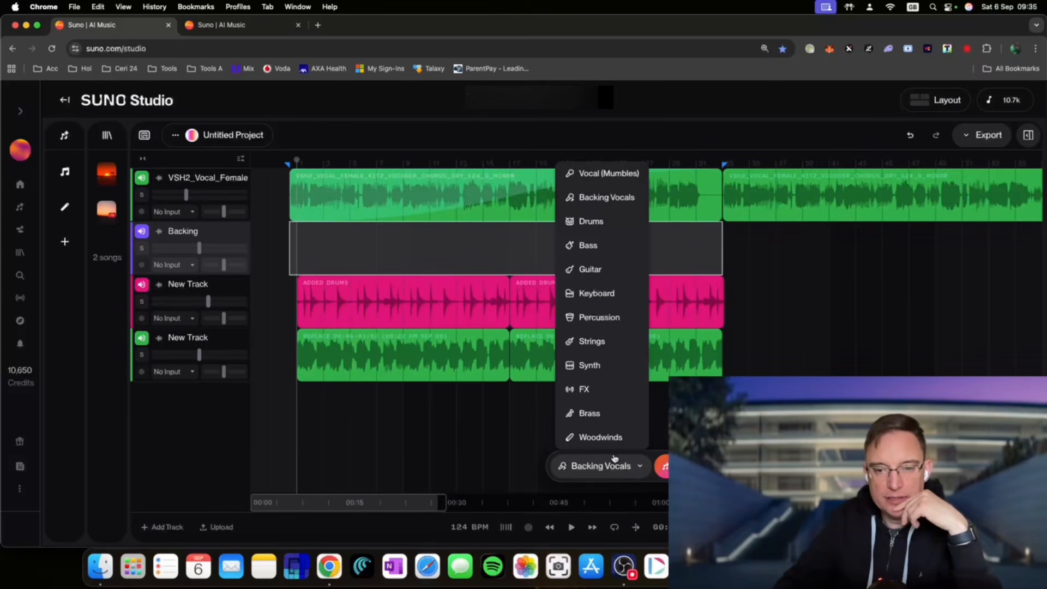
{"action": "left_click", "coordinate": [588, 343]}
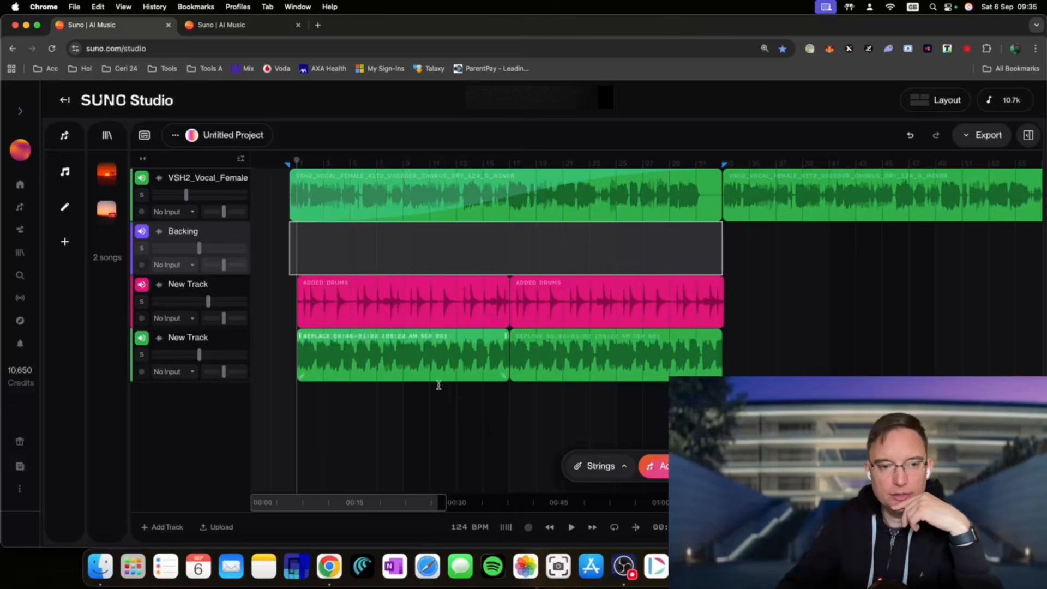
- Rename the Backing track as Strings
{"action": "left_click", "coordinate": [199, 233]}
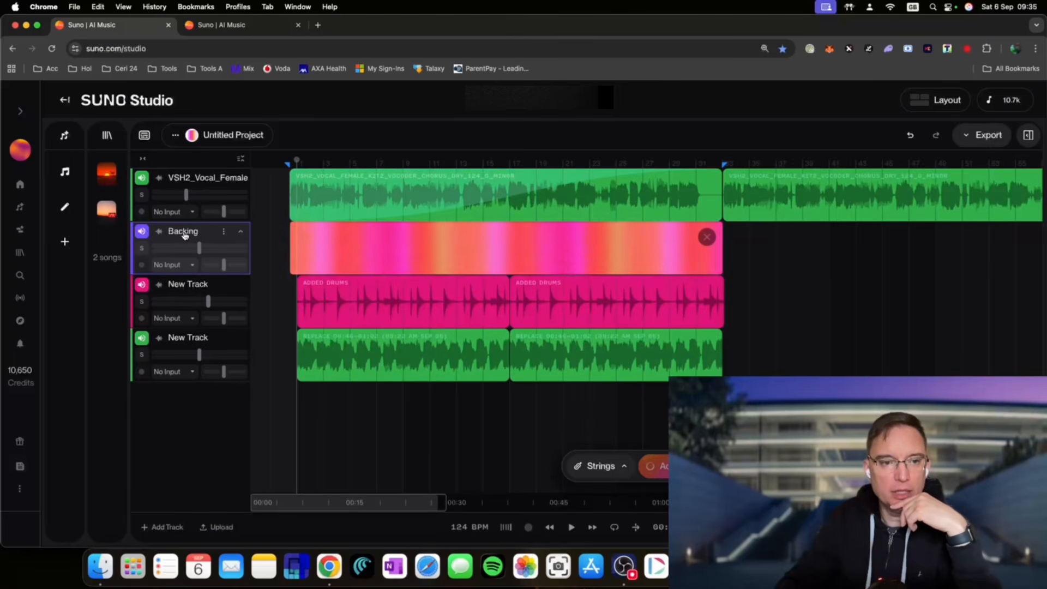
{"action": "double_click", "coordinate": [199, 233]}
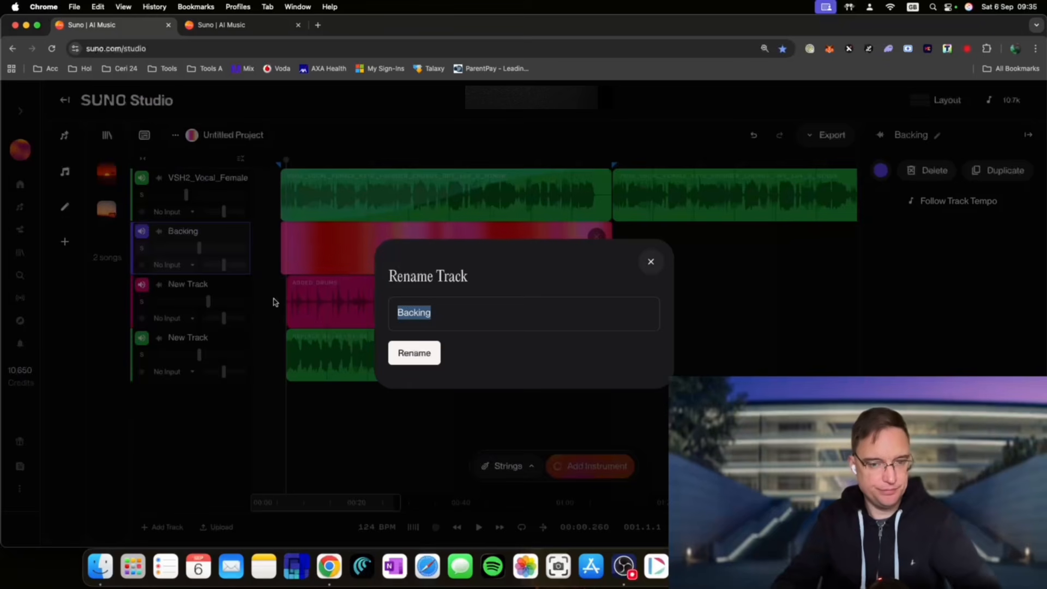
{"action": "type", "text": "Strings"}
{"action": "left_click", "coordinate": [412, 352]}
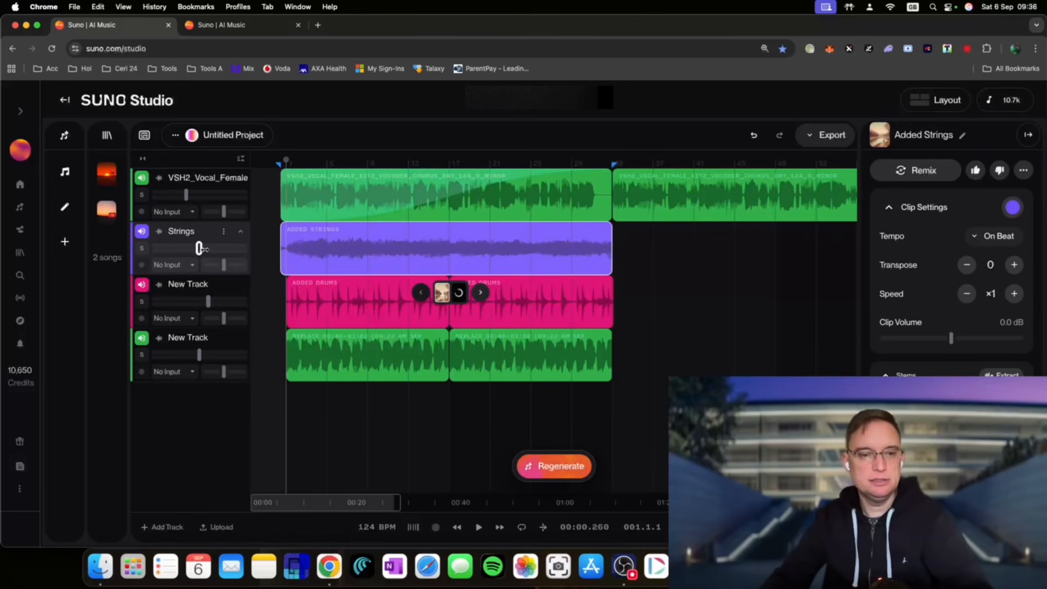
- Audition the added strings in solo, unsolo the track, and play the full mix from the beginning
{"action": "left_click", "coordinate": [142, 249]}
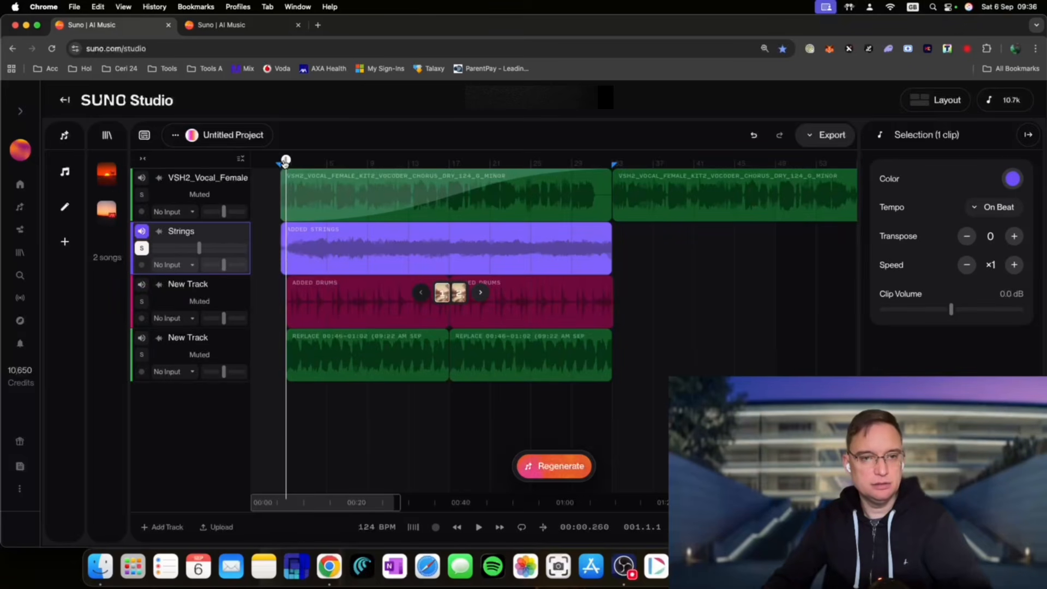
{"action": "key", "text": "space"}
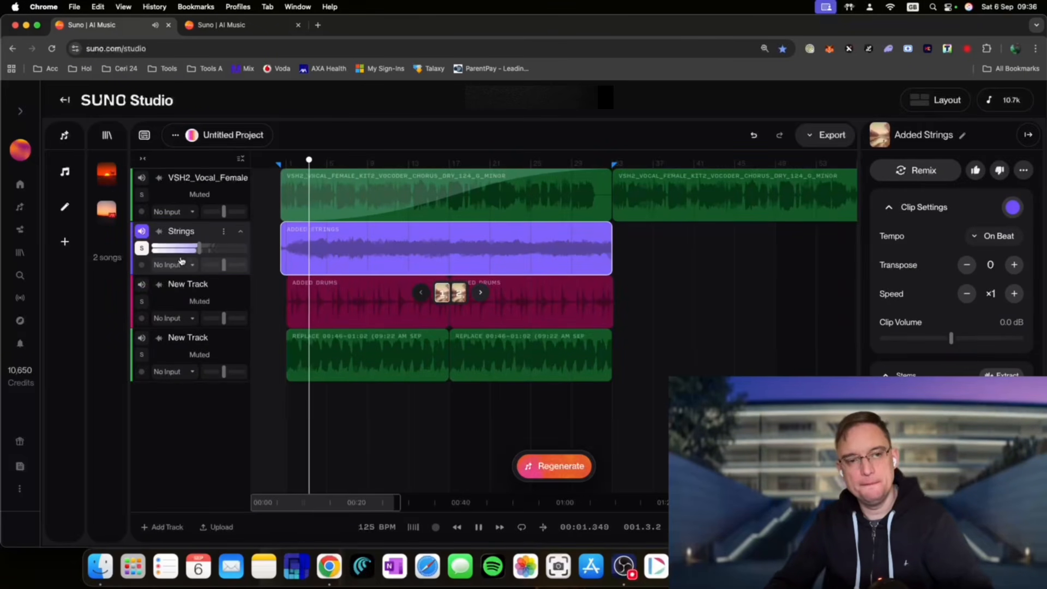
{"action": "left_click", "coordinate": [142, 250]}
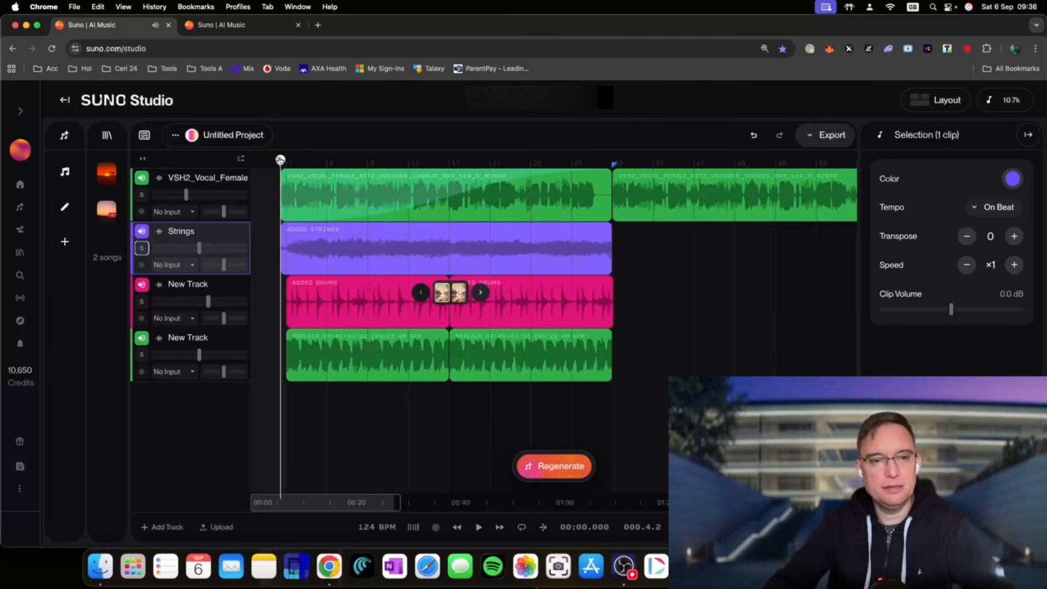
{"action": "left_click", "coordinate": [280, 160]}
{"action": "key", "text": "space"}
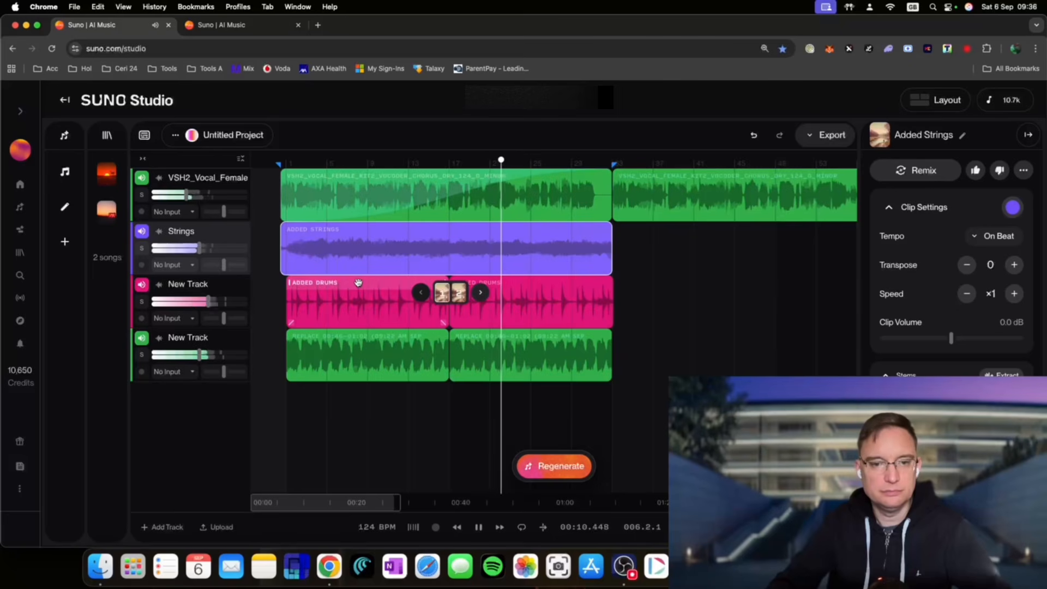
{"action": "key", "text": "space"}
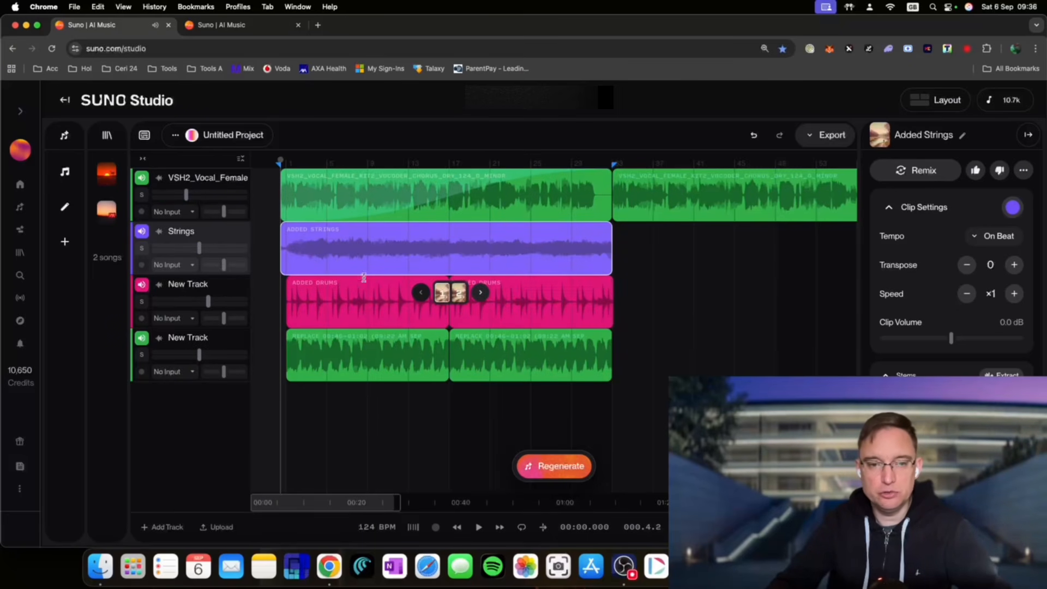
- Move both drums clips back to back beneath the second vocal clip, starting where that vocal clip begins
{"action": "left_click_drag", "start_coordinate": [363, 297], "coordinate": [689, 297]}
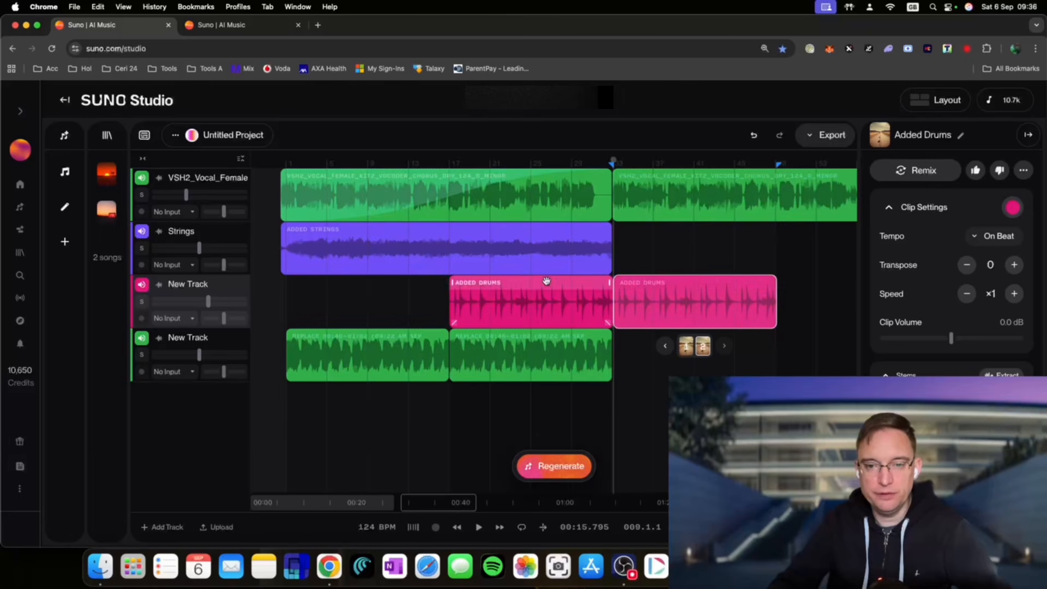
{"action": "left_click_drag", "start_coordinate": [545, 291], "coordinate": [834, 287]}
{"action": "double_click", "coordinate": [833, 287]}
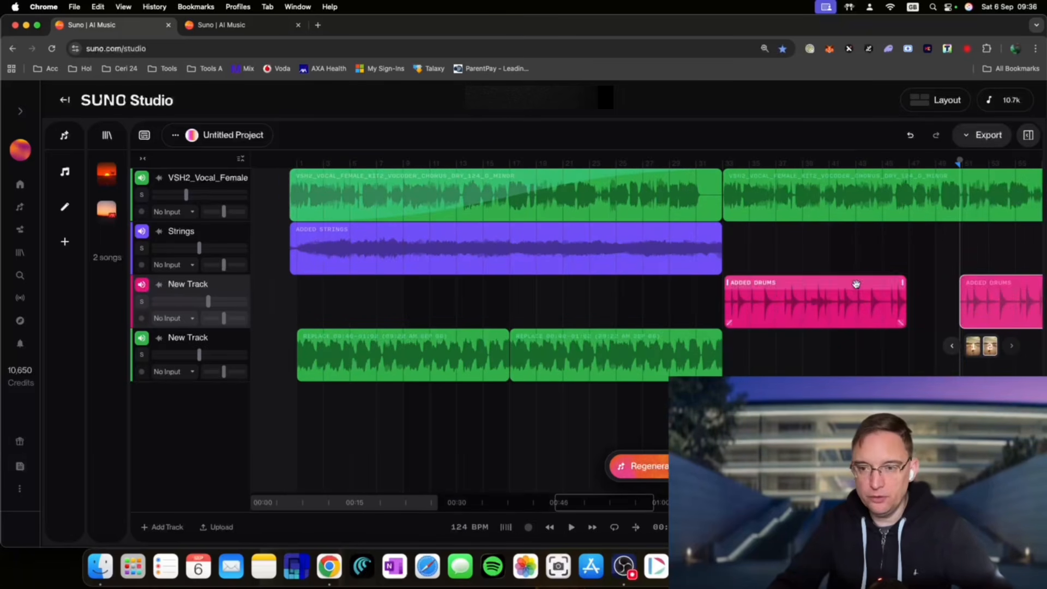
{"action": "left_click_drag", "start_coordinate": [982, 283], "coordinate": [933, 285]}
{"action": "left_click", "coordinate": [347, 339]}
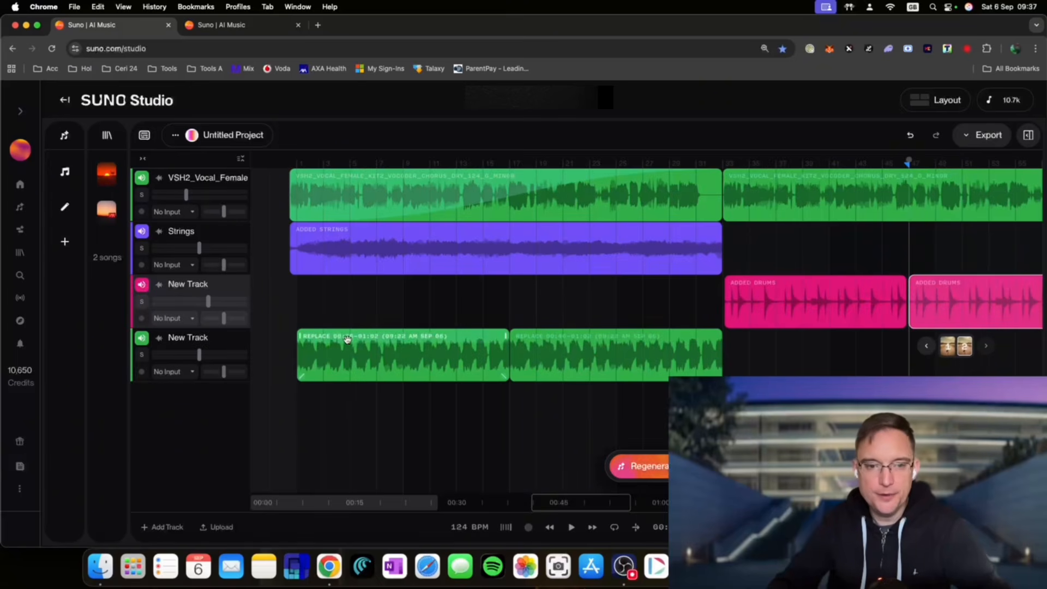
- Place both green New Track clips beneath the drums clips, extending the first so it meets the second without a gap
{"action": "left_click_drag", "start_coordinate": [344, 338], "coordinate": [955, 337]}
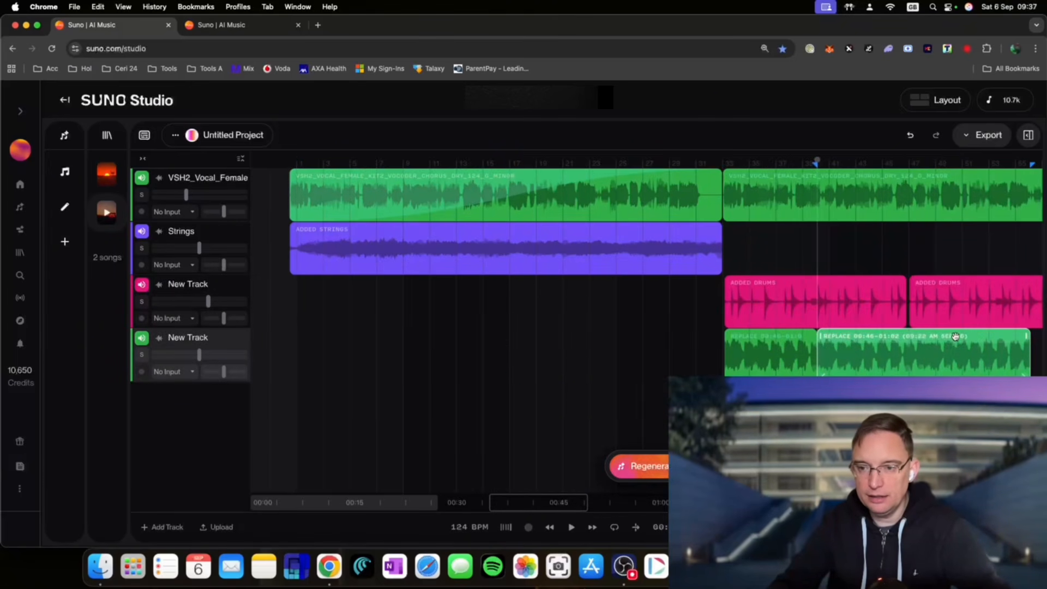
{"action": "left_click_drag", "start_coordinate": [884, 337], "coordinate": [979, 341]}
{"action": "left_click", "coordinate": [795, 335]}
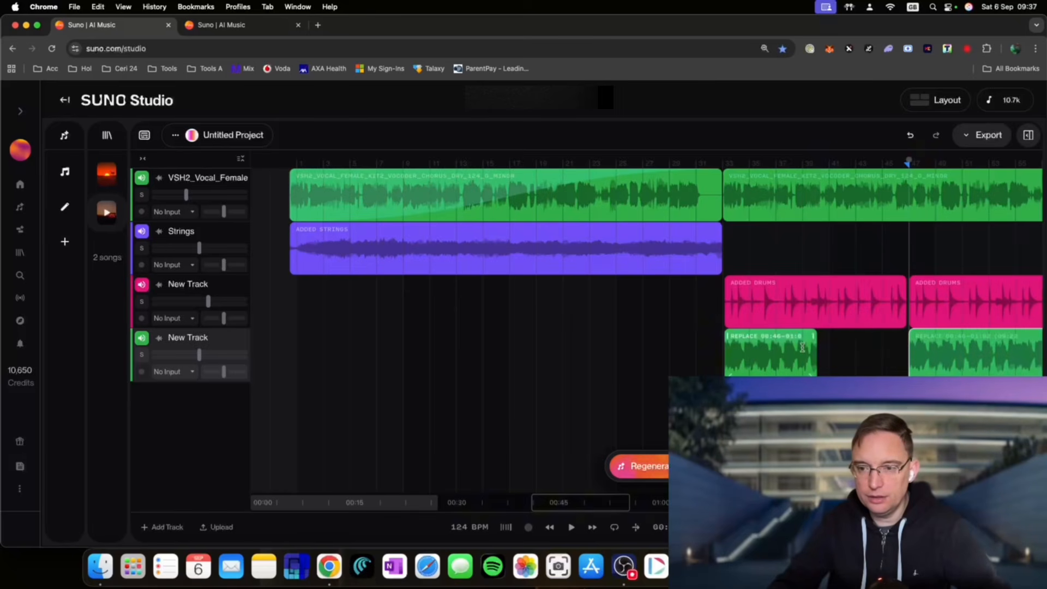
{"action": "left_click_drag", "start_coordinate": [818, 336], "coordinate": [909, 336]}
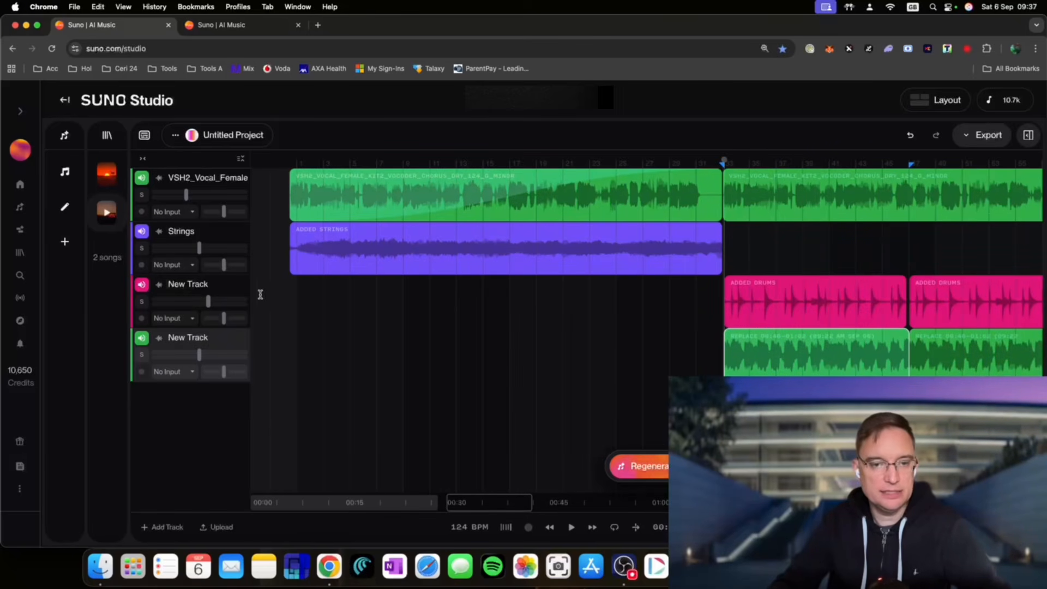
- Play the arrangement from the start of the first vocal clip through the entry of the drums
{"action": "left_click", "coordinate": [290, 162]}
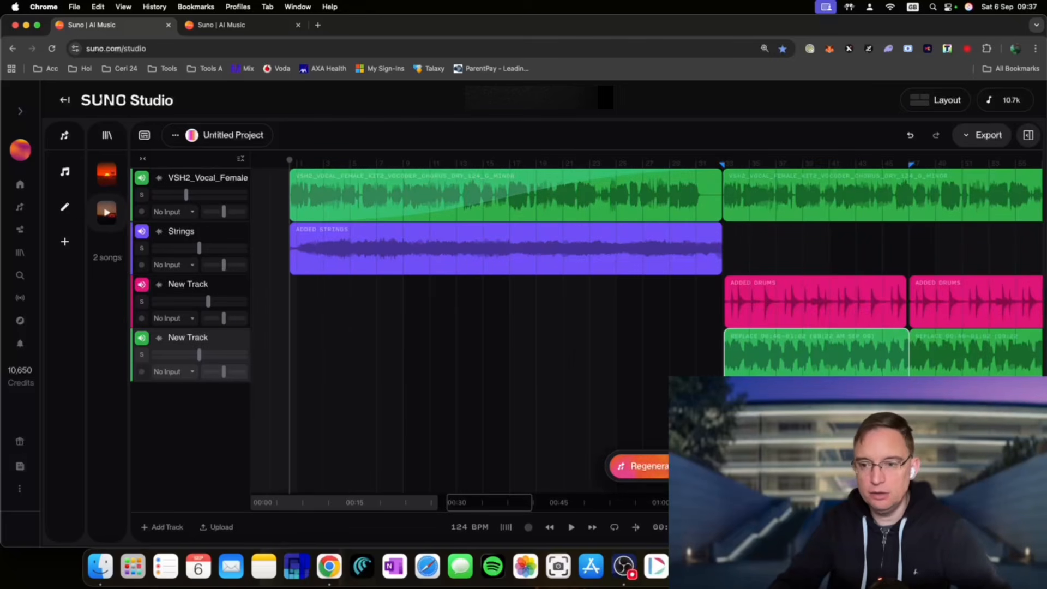
{"action": "scroll", "coordinate": [647, 275], "scroll_direction": "down", "scroll_amount": 6}
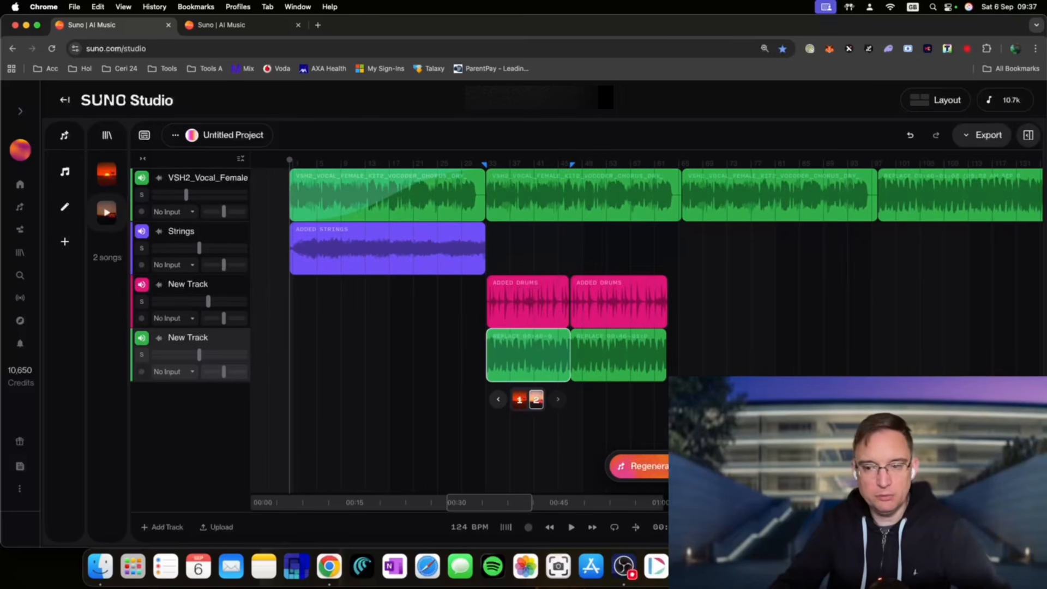
{"action": "scroll", "coordinate": [419, 415], "scroll_direction": "up", "scroll_amount": 3}
{"action": "key", "text": "space"}
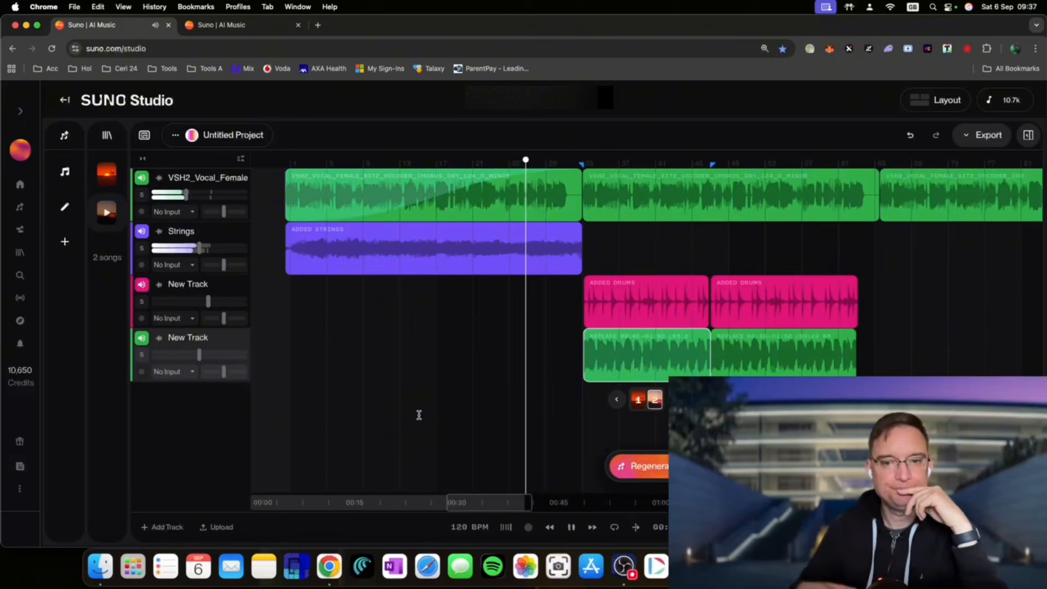
- Rename the pink New Track holding the added drums as Drums
{"action": "double_click", "coordinate": [192, 284]}
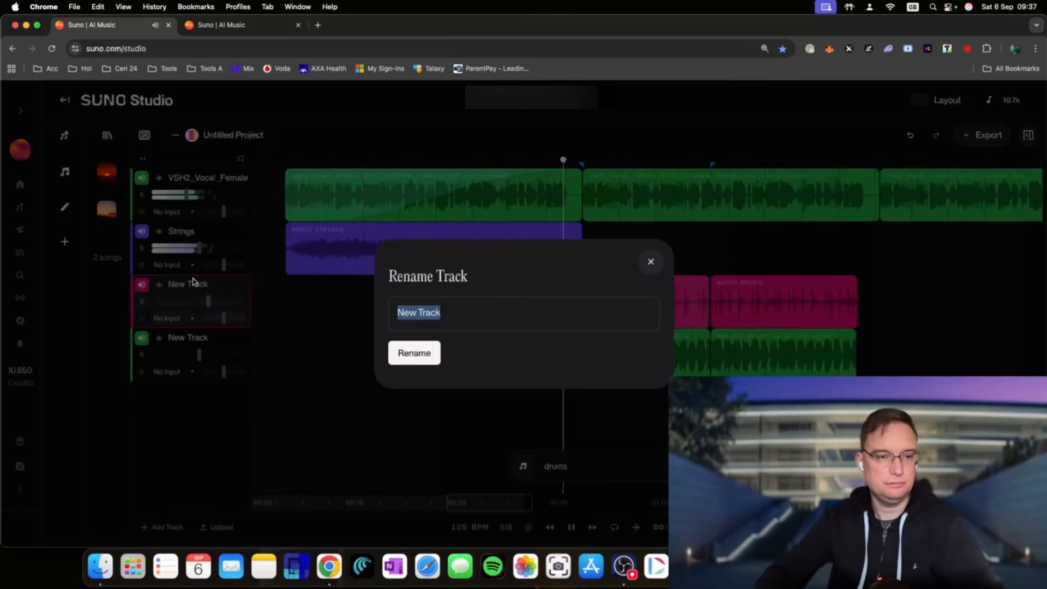
{"action": "type", "text": "drums"}
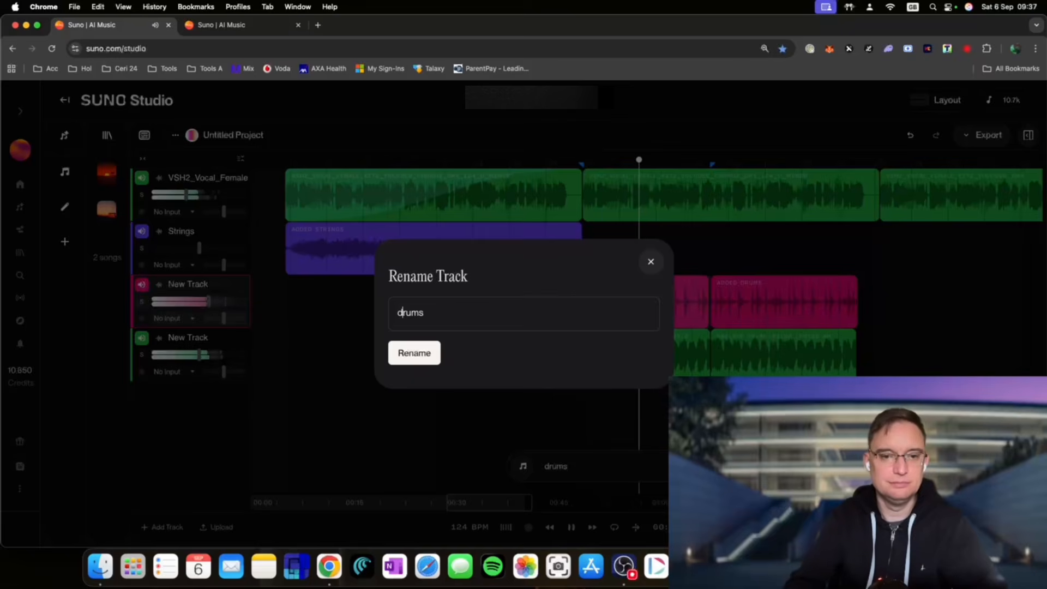
{"action": "key", "text": "Return"}
- Shift the second vocal clip slightly earlier than the start of the drums and play the result
{"action": "left_click", "coordinate": [636, 176]}
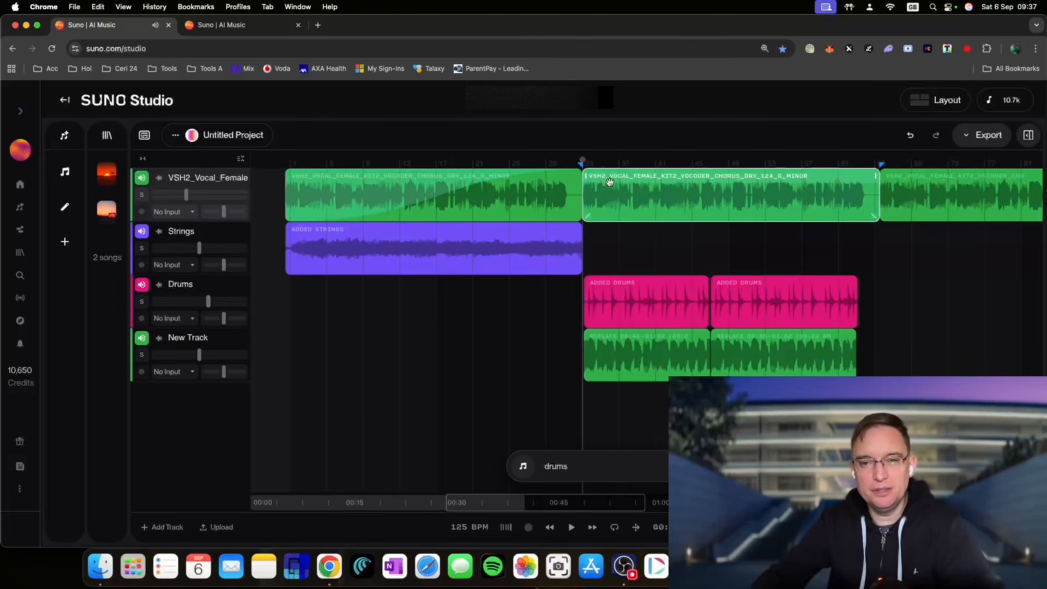
{"action": "scroll", "coordinate": [653, 227], "scroll_direction": "right", "scroll_amount": 2}
{"action": "scroll", "coordinate": [654, 227], "scroll_direction": "up", "scroll_amount": 5}
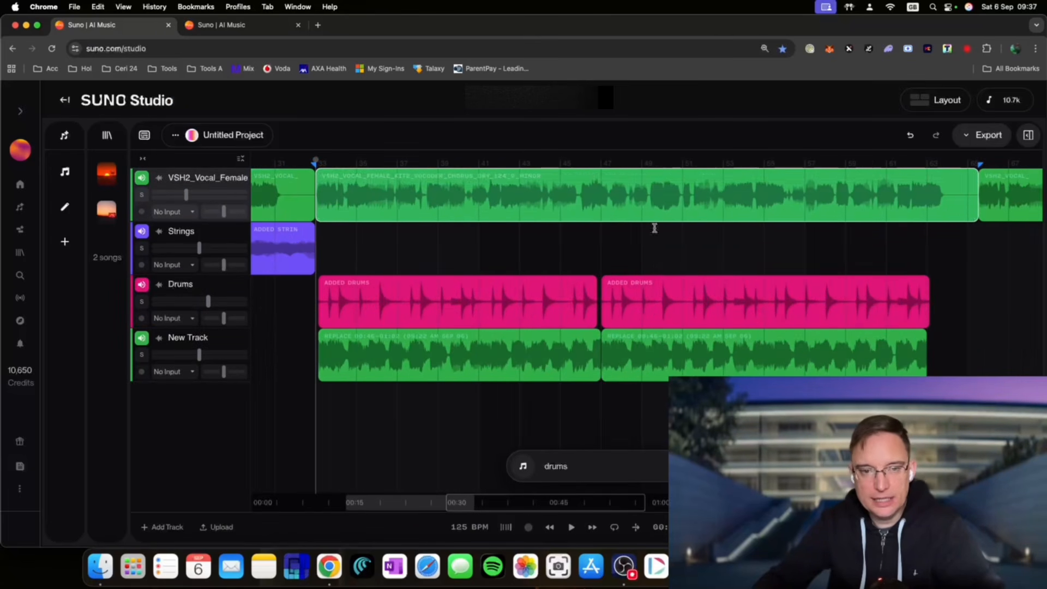
{"action": "left_click", "coordinate": [461, 181]}
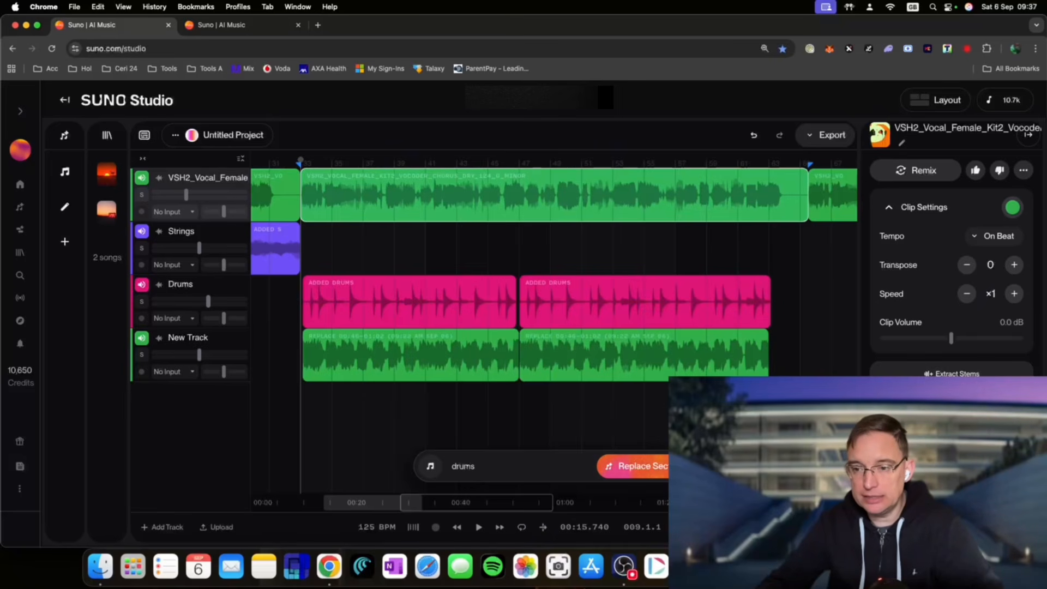
{"action": "scroll", "coordinate": [952, 371], "scroll_direction": "down", "scroll_amount": 1}
{"action": "scroll", "coordinate": [952, 371], "scroll_direction": "up", "scroll_amount": 1}
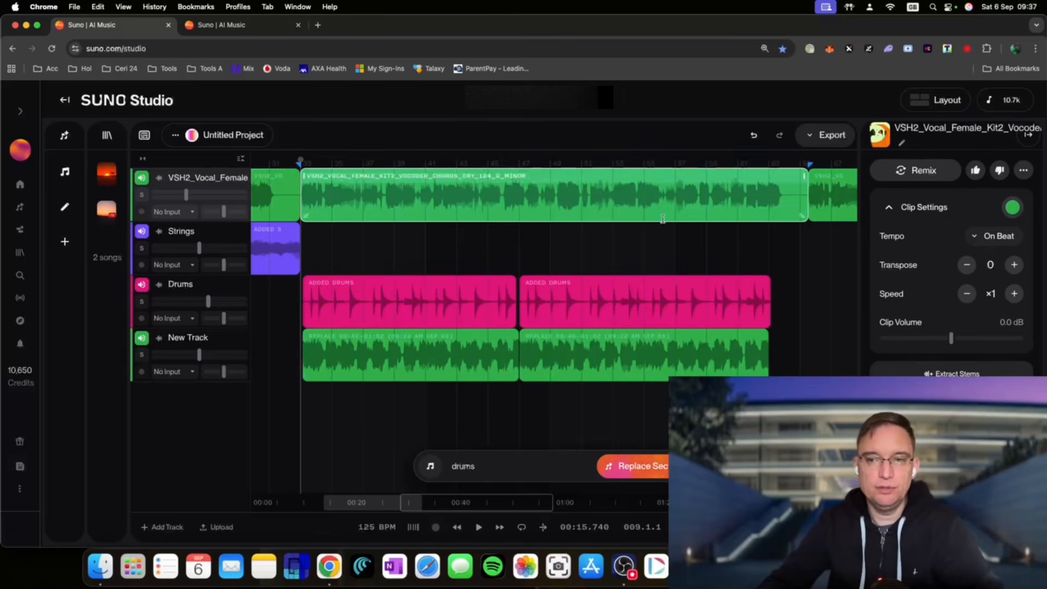
{"action": "left_click_drag", "start_coordinate": [334, 182], "coordinate": [317, 181]}
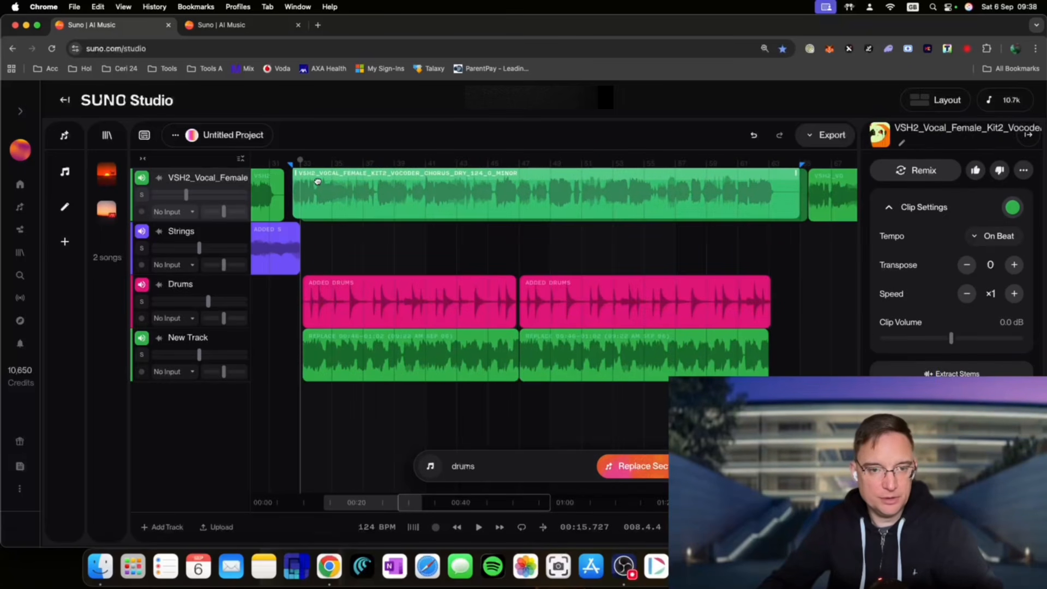
{"action": "key", "text": "space"}
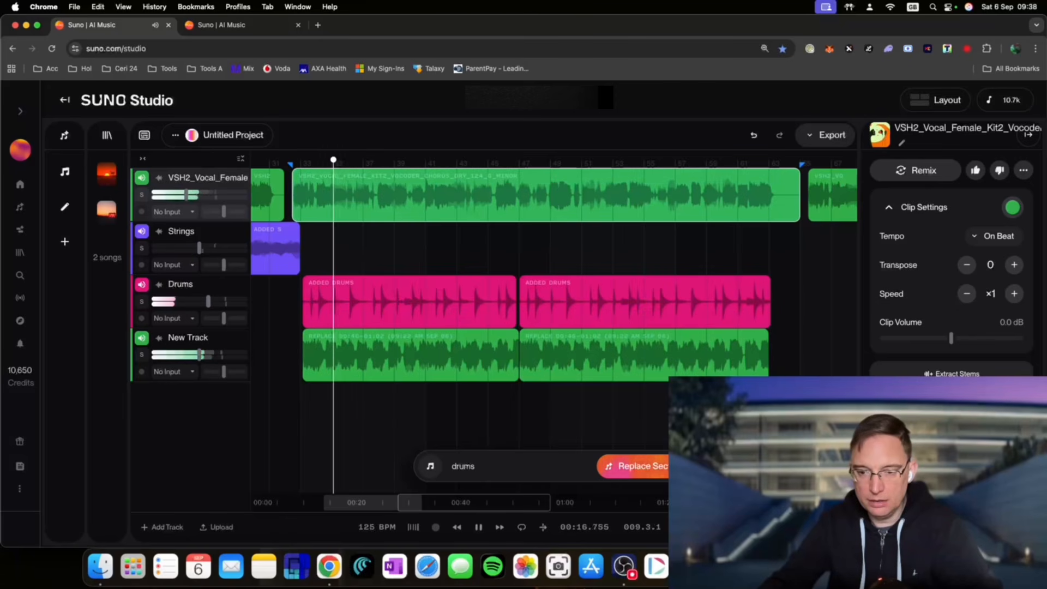
- Nudge the second vocal clip slightly later and play the transition into the drums section
{"action": "scroll", "coordinate": [526, 300], "scroll_direction": "up", "scroll_amount": 10}
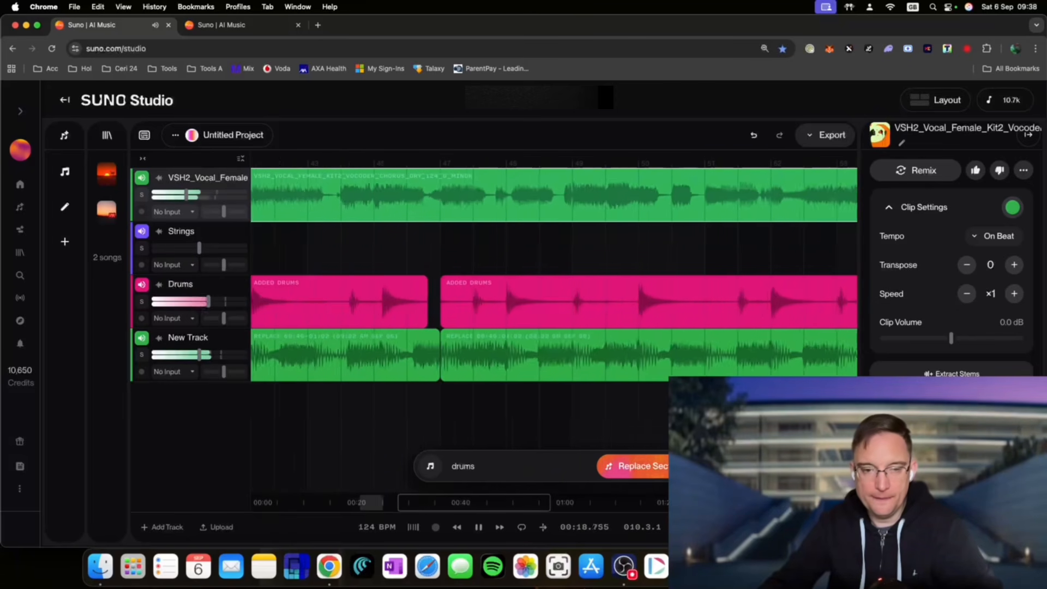
{"action": "scroll", "coordinate": [553, 300], "scroll_direction": "up", "scroll_amount": 3}
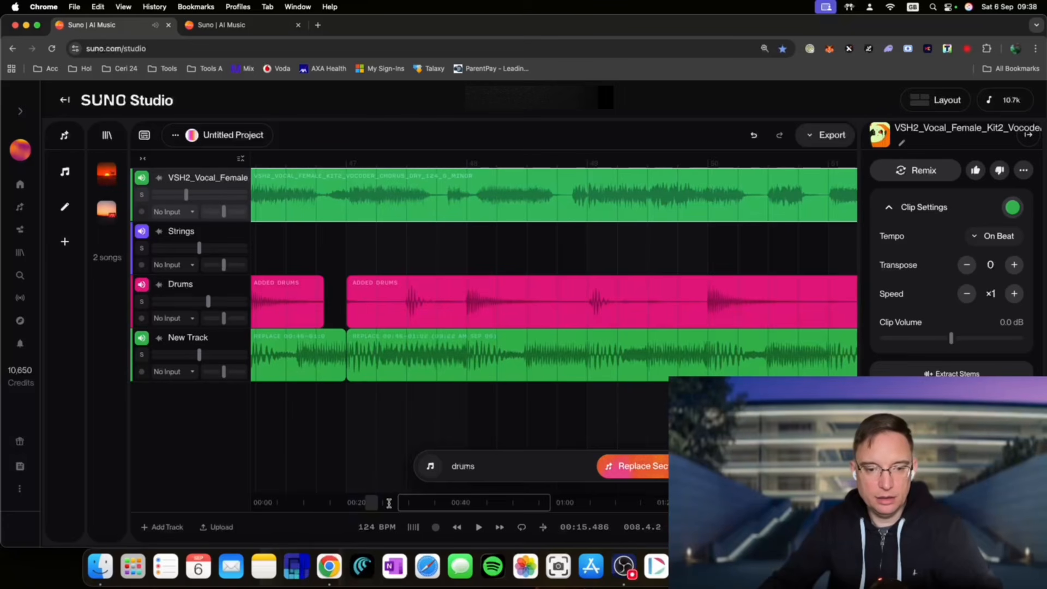
{"action": "left_click_drag", "start_coordinate": [369, 502], "coordinate": [297, 512]}
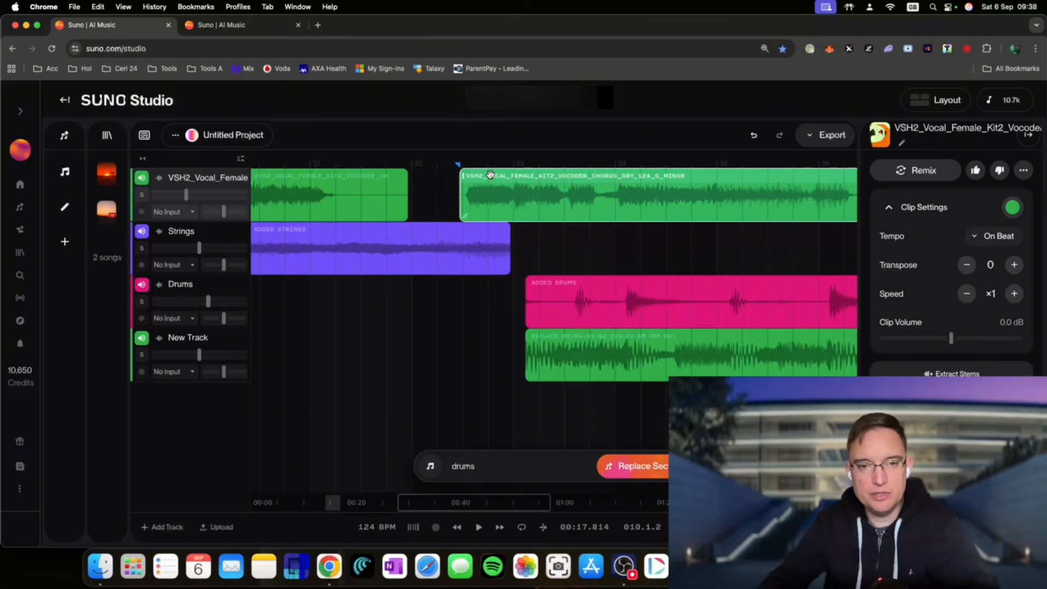
{"action": "left_click_drag", "start_coordinate": [491, 175], "coordinate": [501, 180]}
{"action": "left_click", "coordinate": [447, 159]}
{"action": "key", "text": "space"}
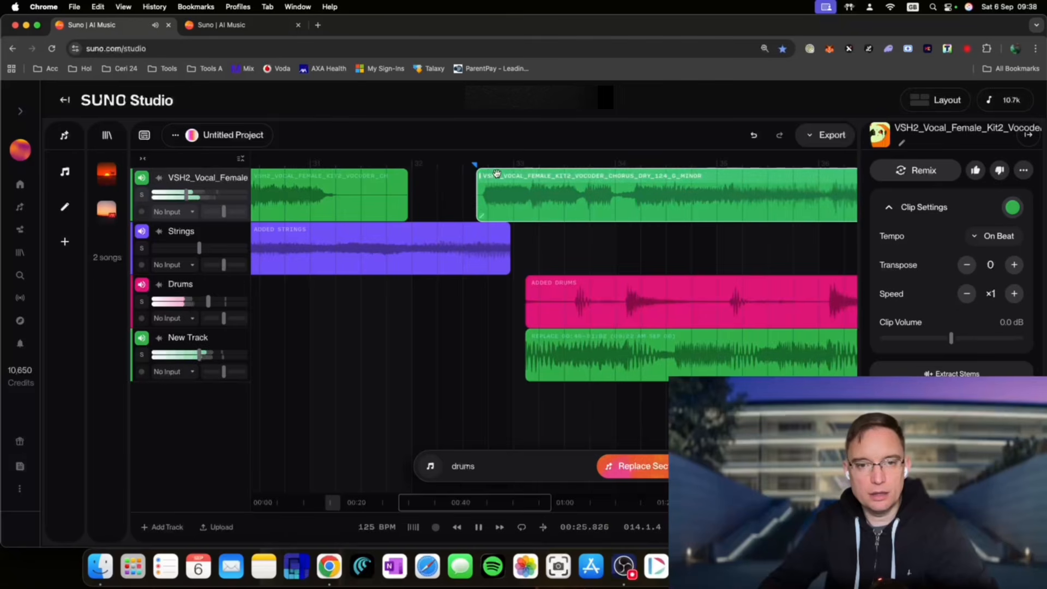
{"action": "key", "text": "space"}
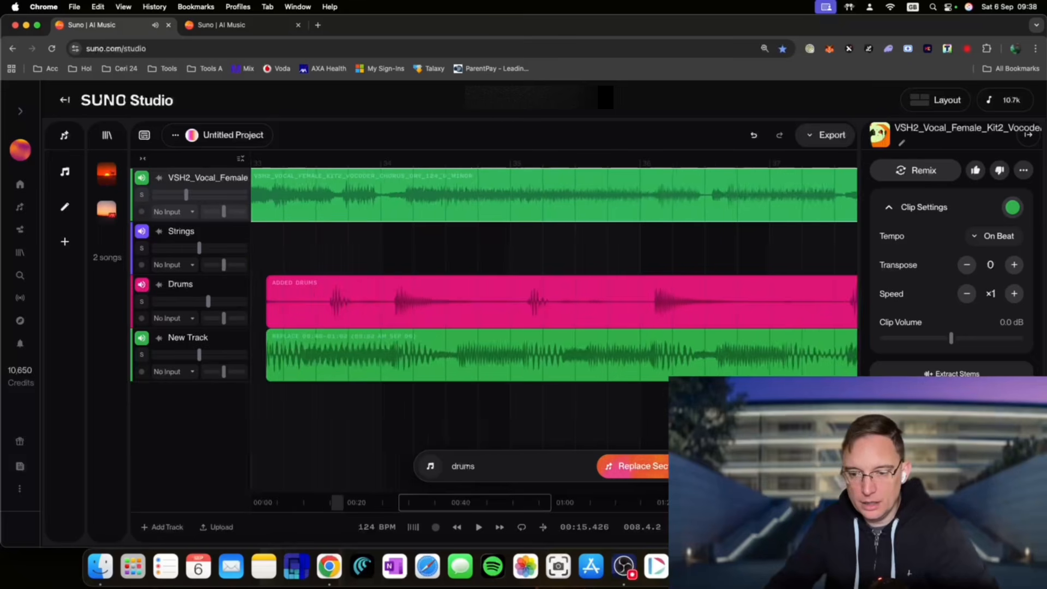
- Fine-tune the second vocal clip's start a little earlier and audition its timing against the drums
{"action": "scroll", "coordinate": [566, 404], "scroll_direction": "up", "scroll_amount": 3}
{"action": "scroll", "coordinate": [362, 264], "scroll_direction": "left", "scroll_amount": 10}
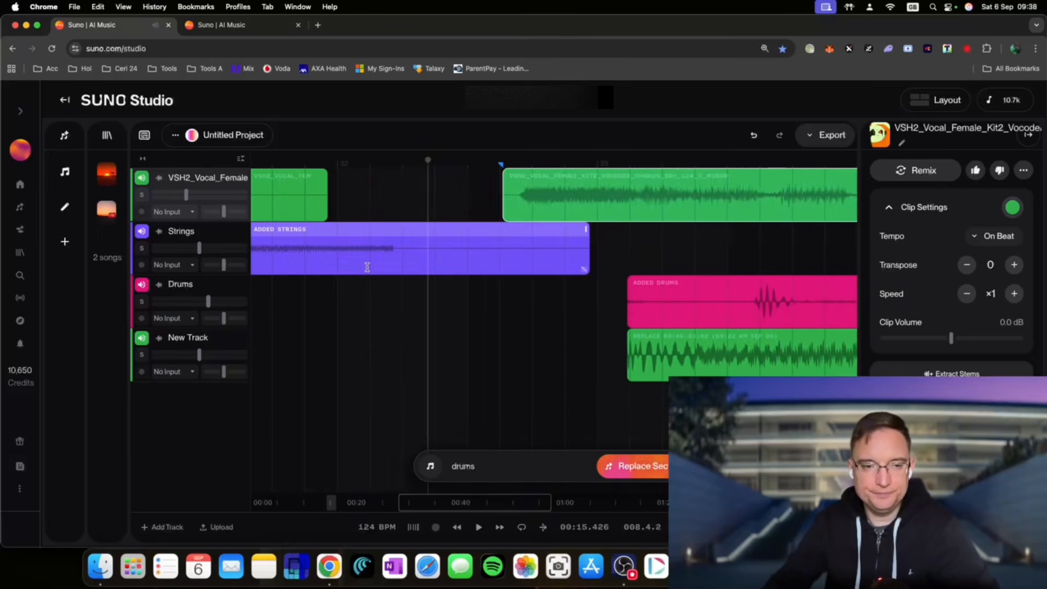
{"action": "scroll", "coordinate": [367, 267], "scroll_direction": "right", "scroll_amount": 1}
{"action": "left_click_drag", "start_coordinate": [535, 181], "coordinate": [498, 179]}
{"action": "key", "text": "space"}
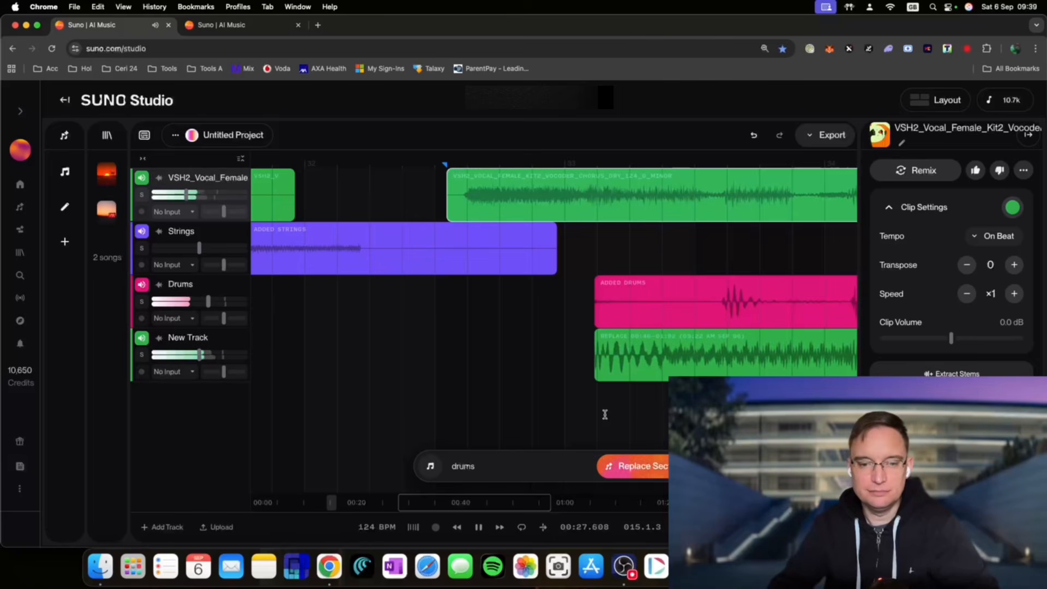
{"action": "scroll", "coordinate": [616, 360], "scroll_direction": "down", "scroll_amount": 10}
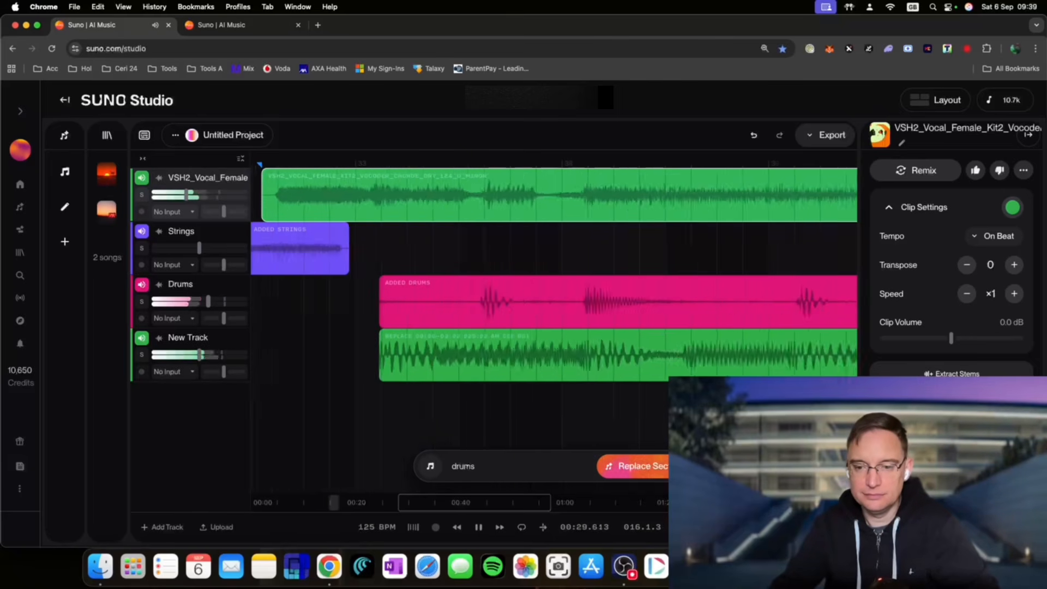
{"action": "key", "text": "space"}
- Transpose the third vocal clip by +1 and audition the change briefly
{"action": "left_click", "coordinate": [565, 291]}
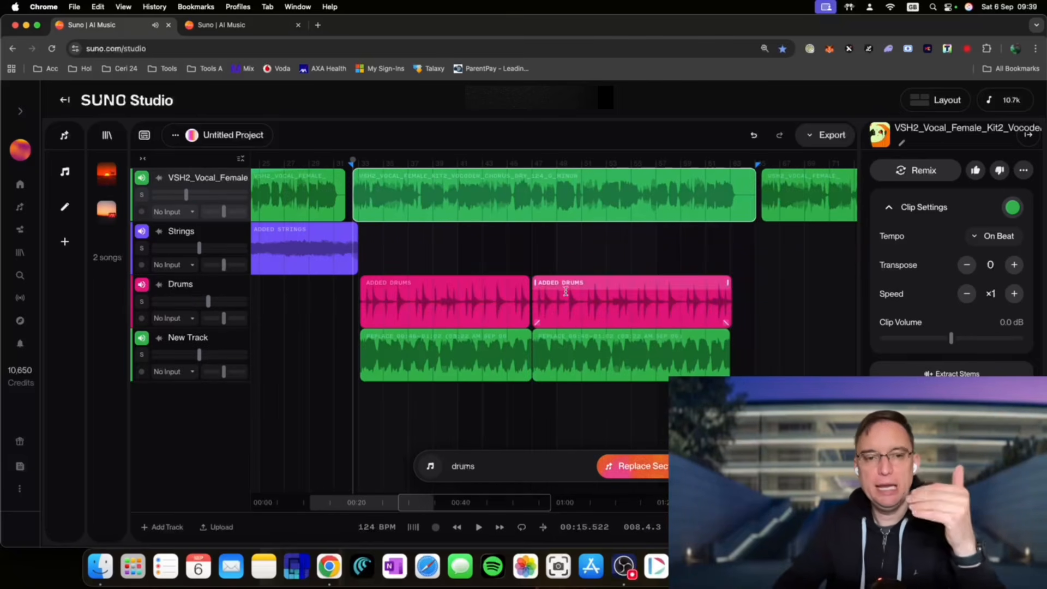
{"action": "scroll", "coordinate": [403, 265], "scroll_direction": "left", "scroll_amount": 10}
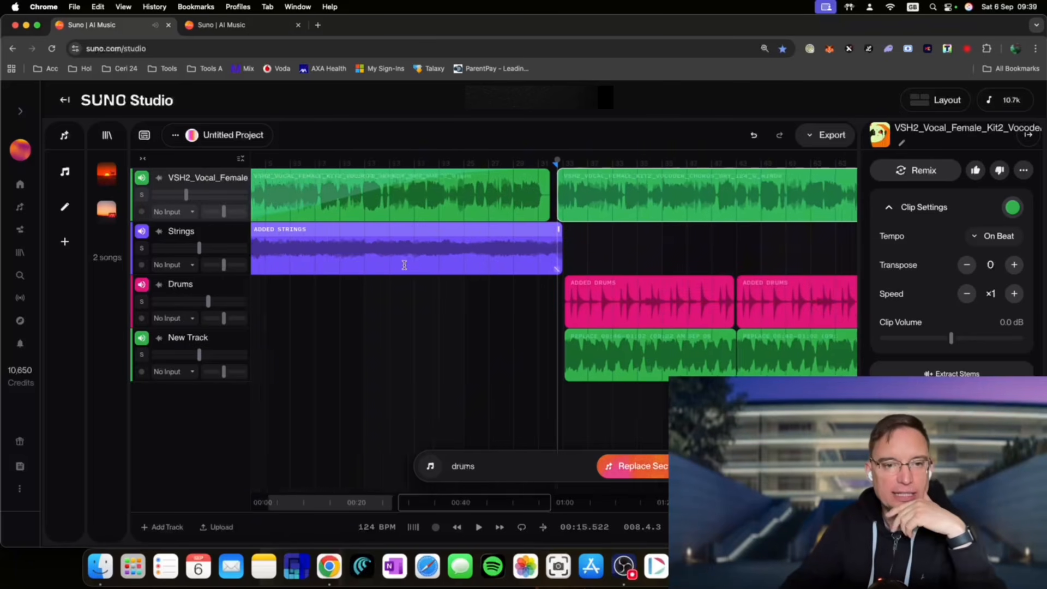
{"action": "left_click", "coordinate": [405, 266]}
{"action": "scroll", "coordinate": [418, 278], "scroll_direction": "right", "scroll_amount": 9}
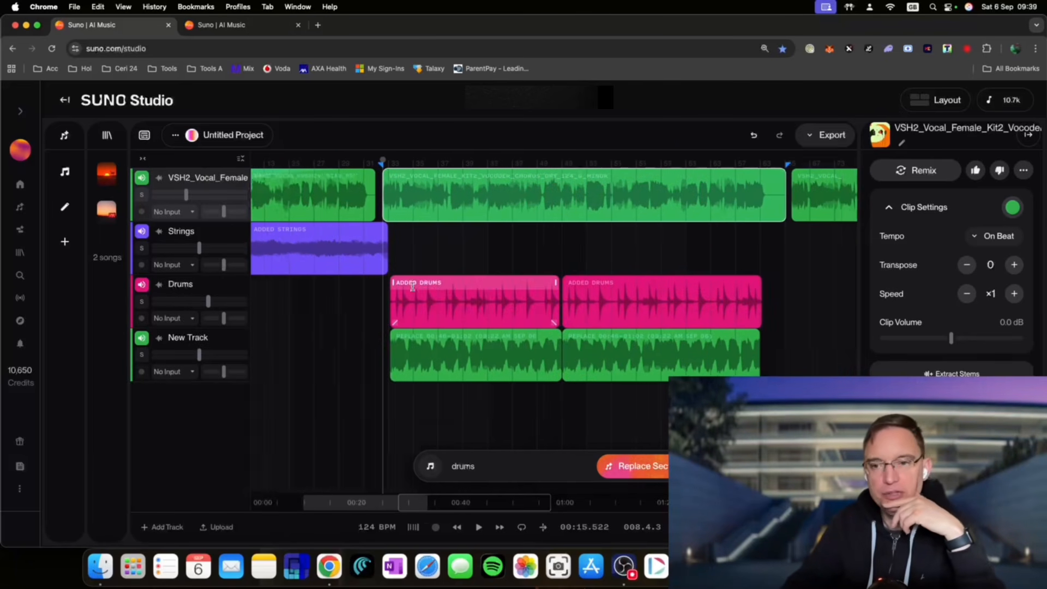
{"action": "scroll", "coordinate": [638, 227], "scroll_direction": "right", "scroll_amount": 6}
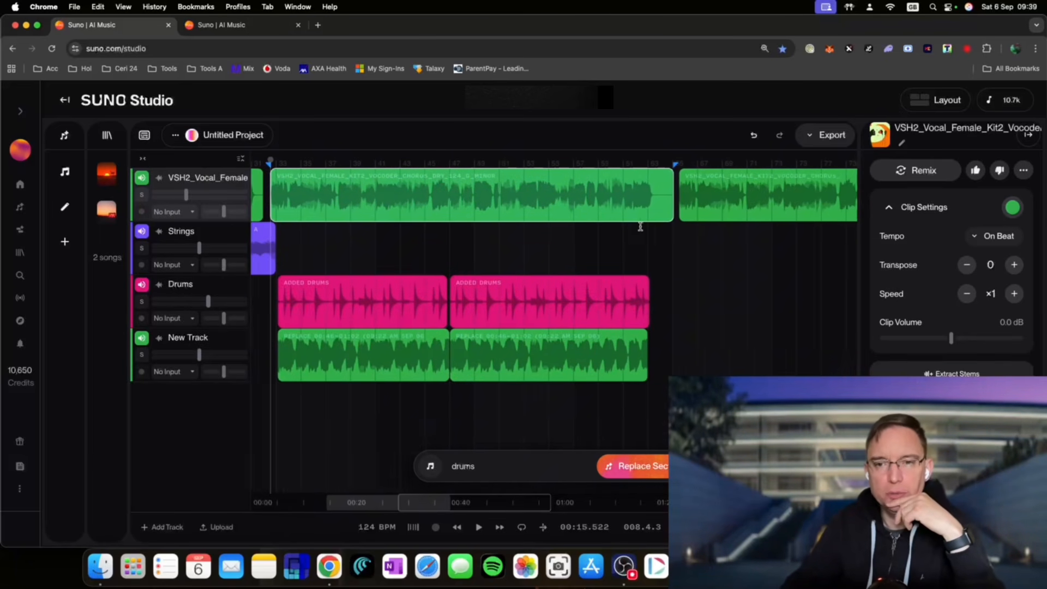
{"action": "left_click", "coordinate": [588, 189]}
{"action": "left_click", "coordinate": [578, 175]}
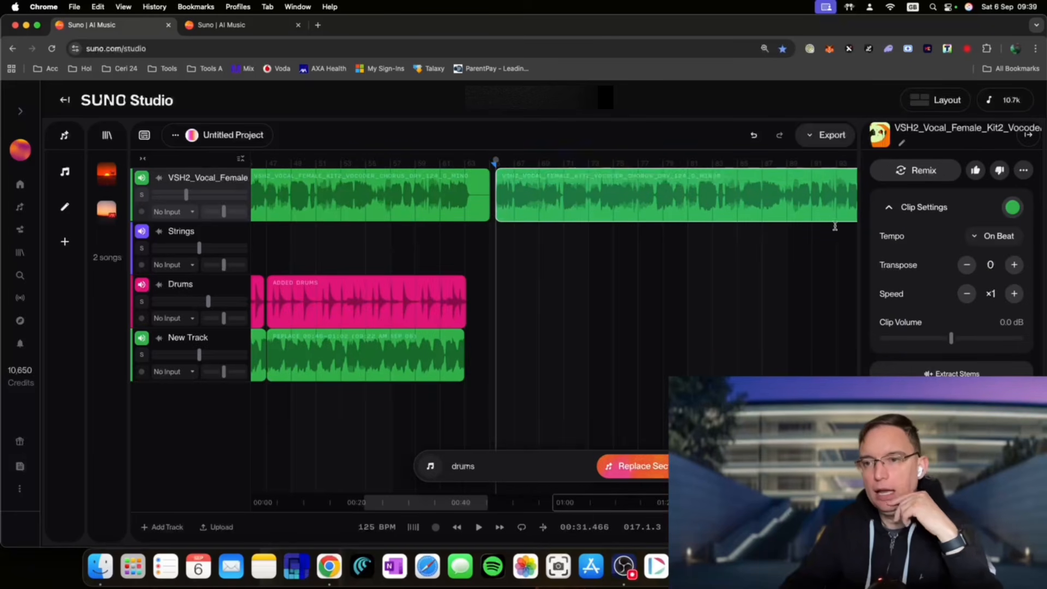
{"action": "scroll", "coordinate": [554, 180], "scroll_direction": "right", "scroll_amount": 3}
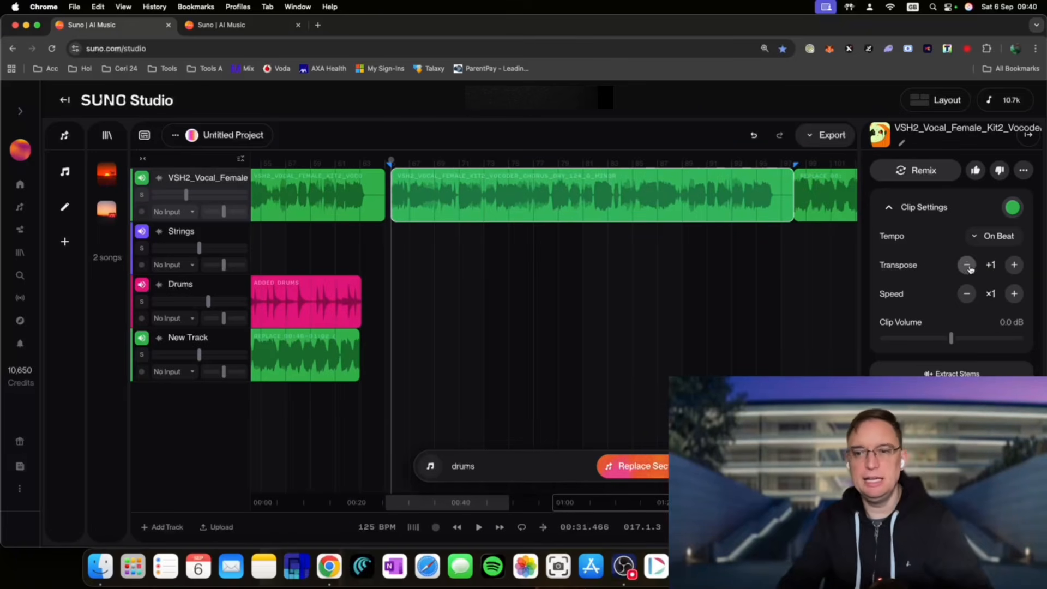
{"action": "key", "text": "space"}
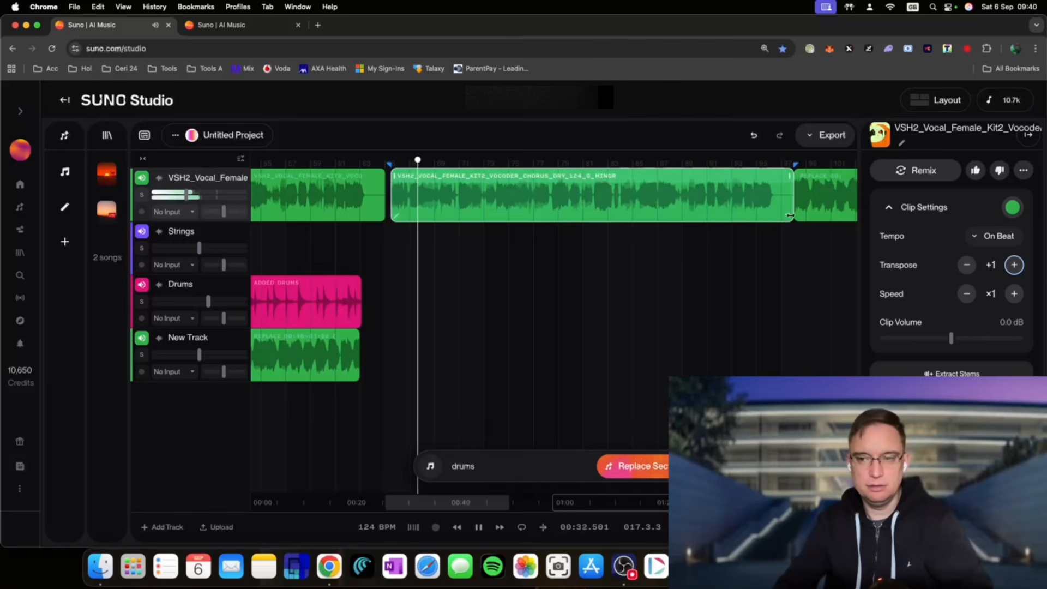
{"action": "key", "text": "space"}
- Raise the third vocal clip's transpose to +12 and listen to the result
{"action": "left_click", "coordinate": [1015, 268]}
{"action": "left_click", "coordinate": [1016, 269]}
{"action": "left_click", "coordinate": [1015, 267]}
{"action": "left_click", "coordinate": [1016, 267]}
{"action": "left_click", "coordinate": [1016, 267]}
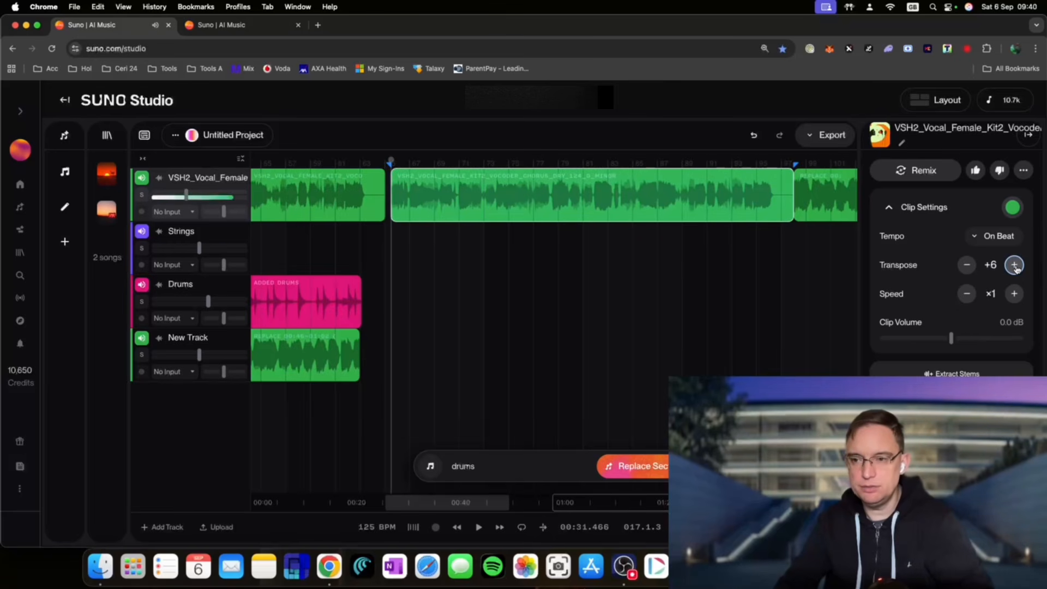
{"action": "left_click", "coordinate": [1015, 266]}
{"action": "left_click", "coordinate": [1015, 265]}
{"action": "left_click", "coordinate": [1015, 266]}
{"action": "left_click", "coordinate": [1016, 266]}
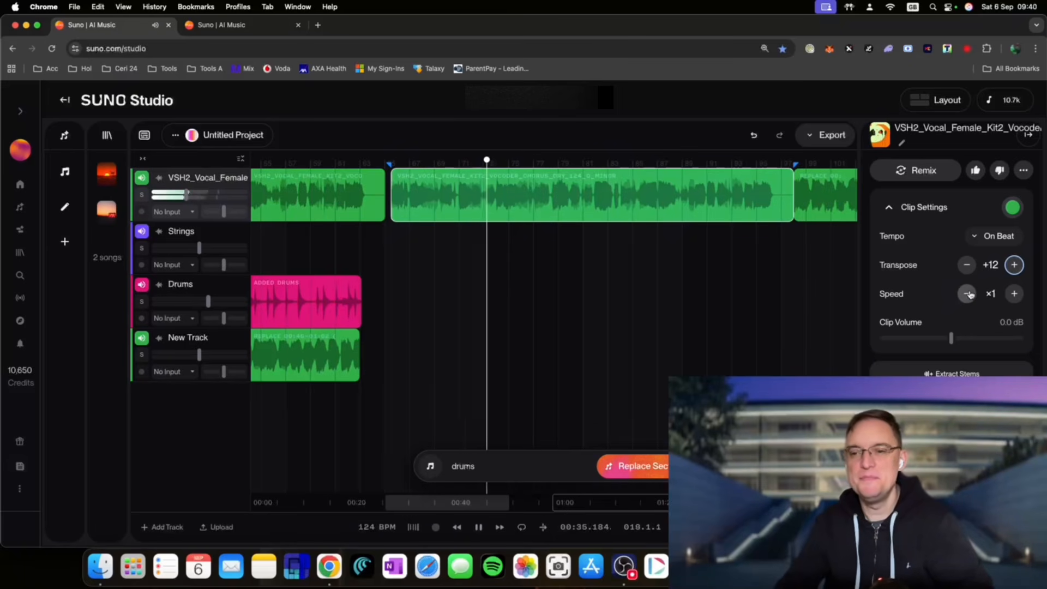
{"action": "key", "text": "space"}
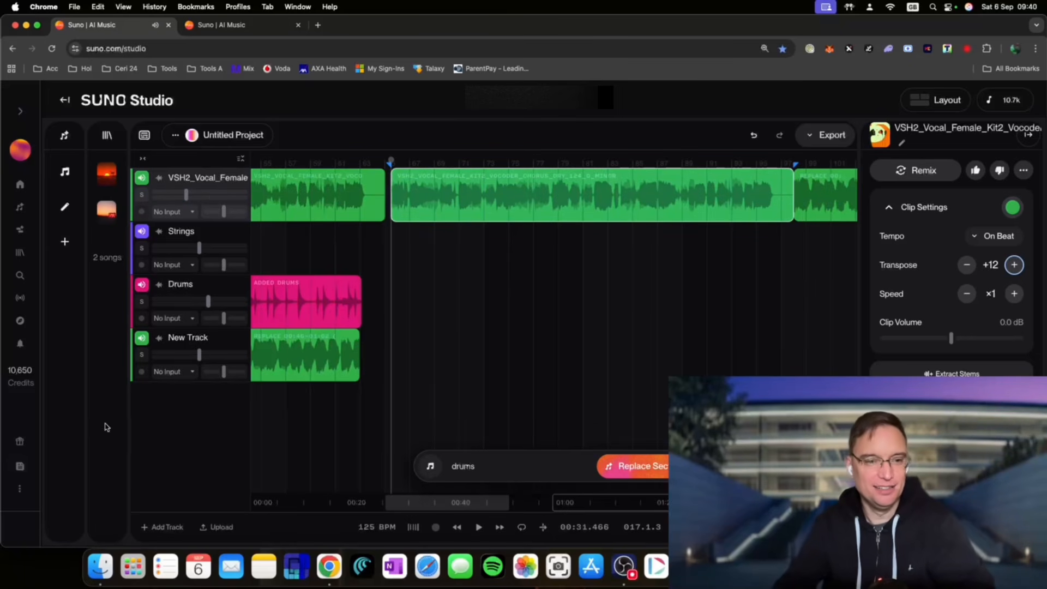
{"action": "scroll", "coordinate": [391, 297], "scroll_direction": "left", "scroll_amount": 10}
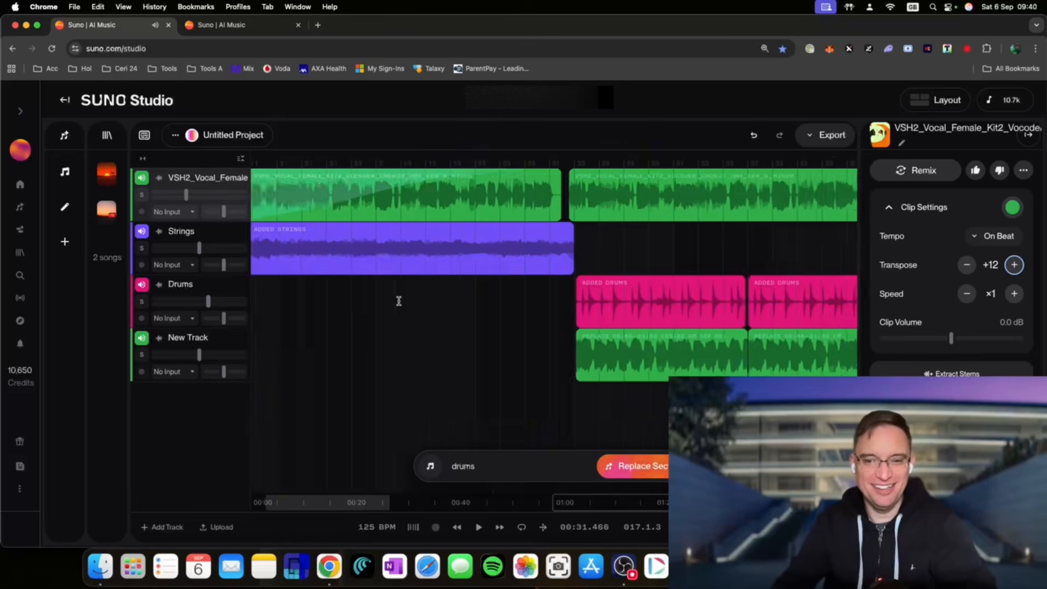
{"action": "scroll", "coordinate": [398, 301], "scroll_direction": "up", "scroll_amount": 3}
{"action": "scroll", "coordinate": [396, 301], "scroll_direction": "down", "scroll_amount": 3}
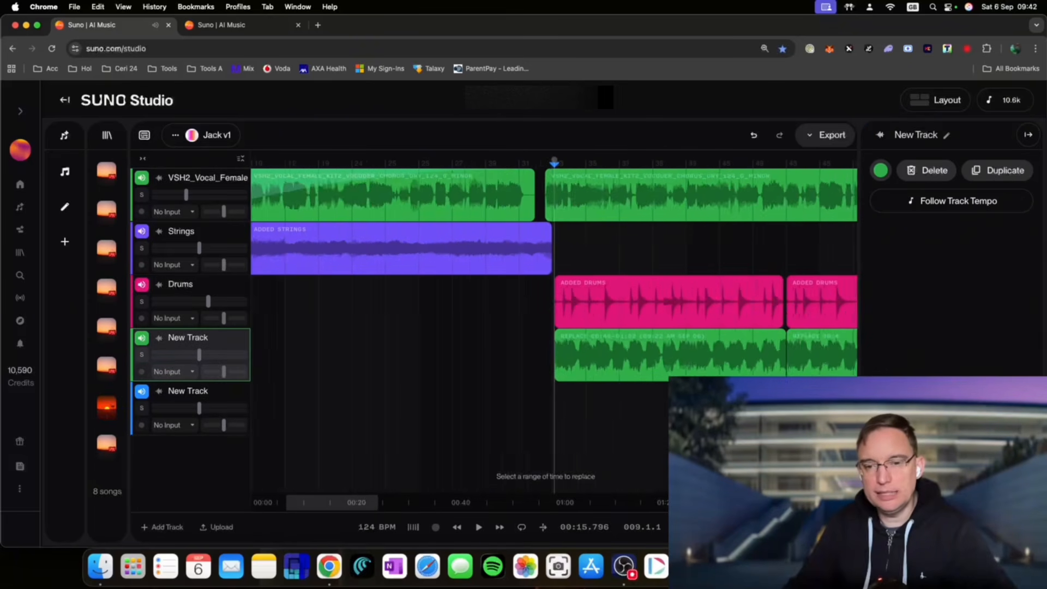
{"action": "scroll", "coordinate": [554, 301], "scroll_direction": "up", "scroll_amount": 10}
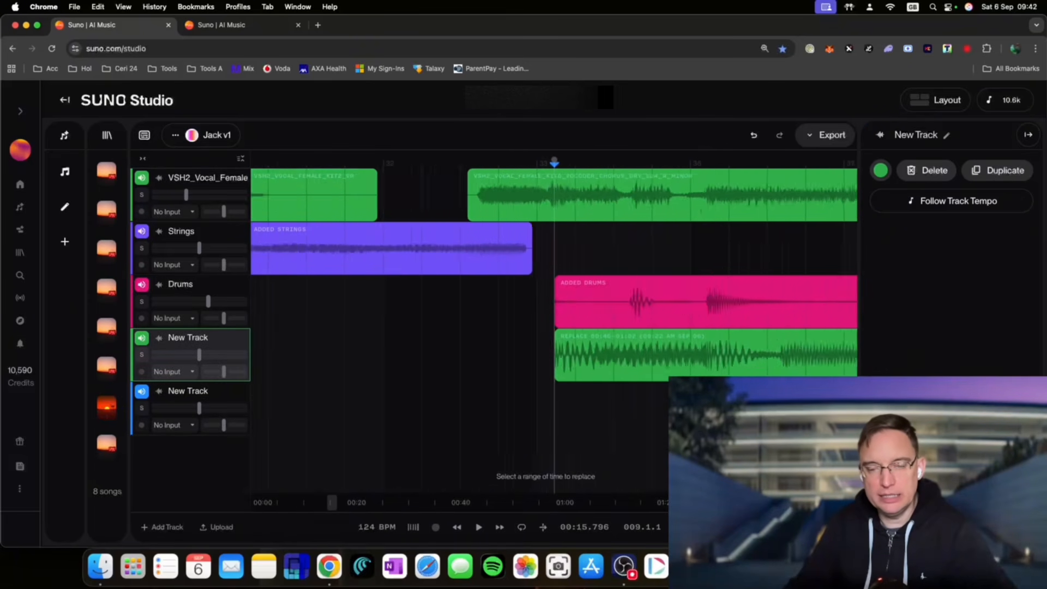
- Split the Replace 00:46-01:02 clip on the green New Track shortly after its start
{"action": "scroll", "coordinate": [573, 302], "scroll_direction": "up", "scroll_amount": 10}
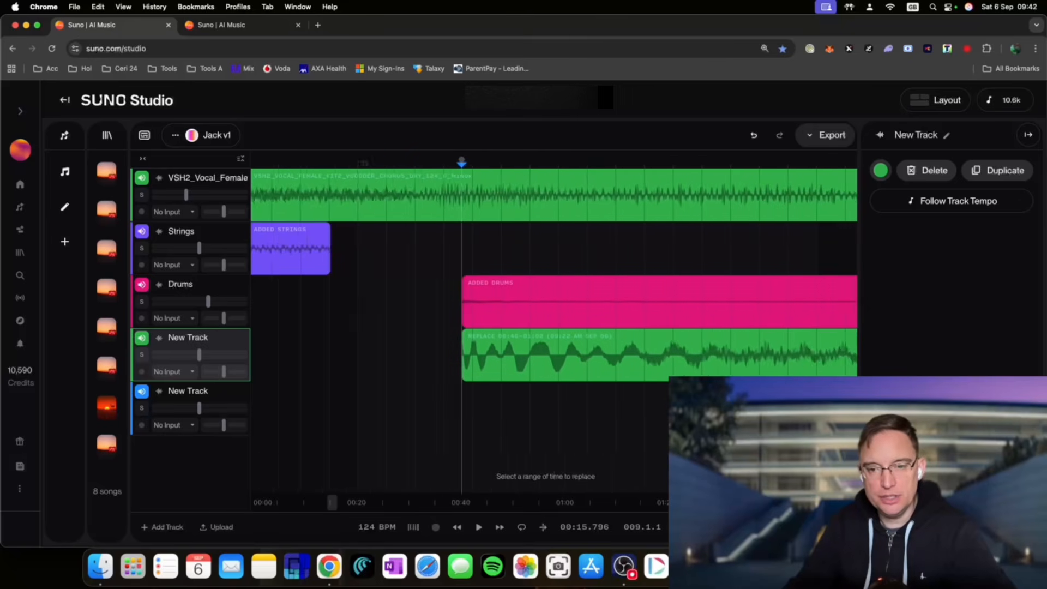
{"action": "scroll", "coordinate": [408, 180], "scroll_direction": "right", "scroll_amount": 5}
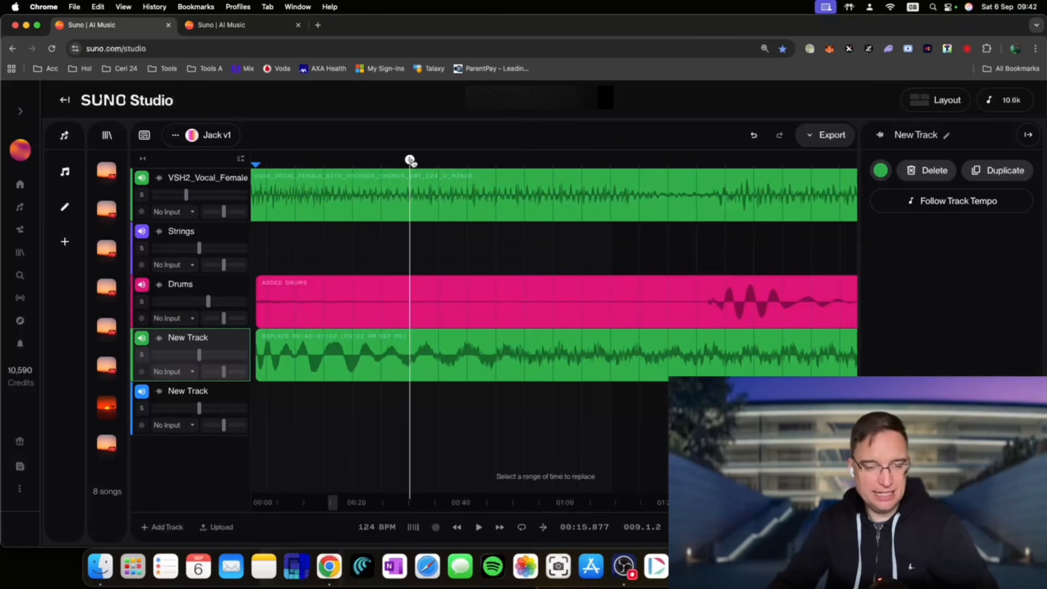
{"action": "left_click", "coordinate": [417, 342]}
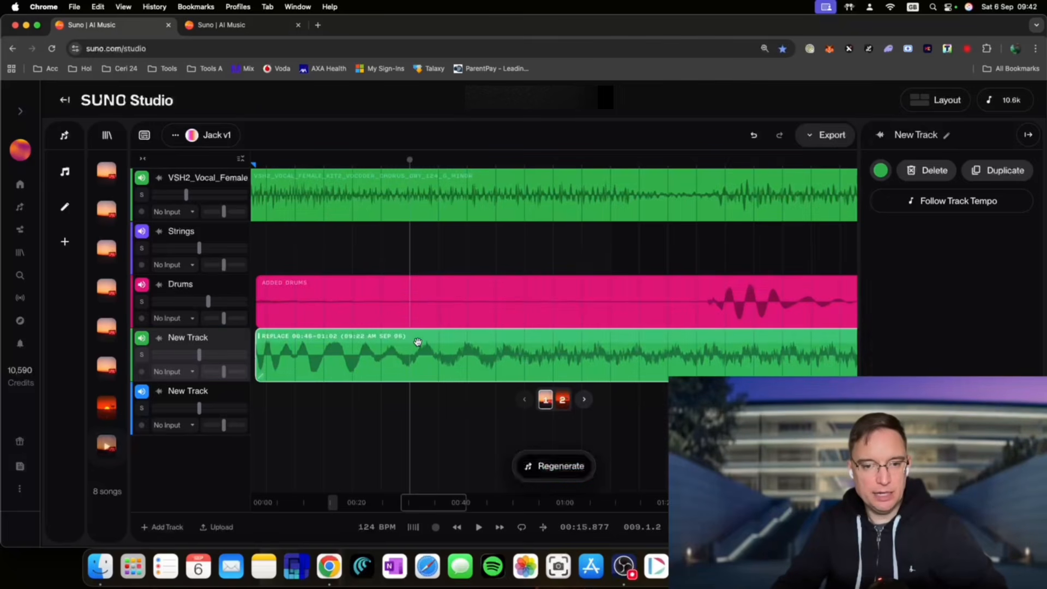
{"action": "right_click", "coordinate": [417, 354]}
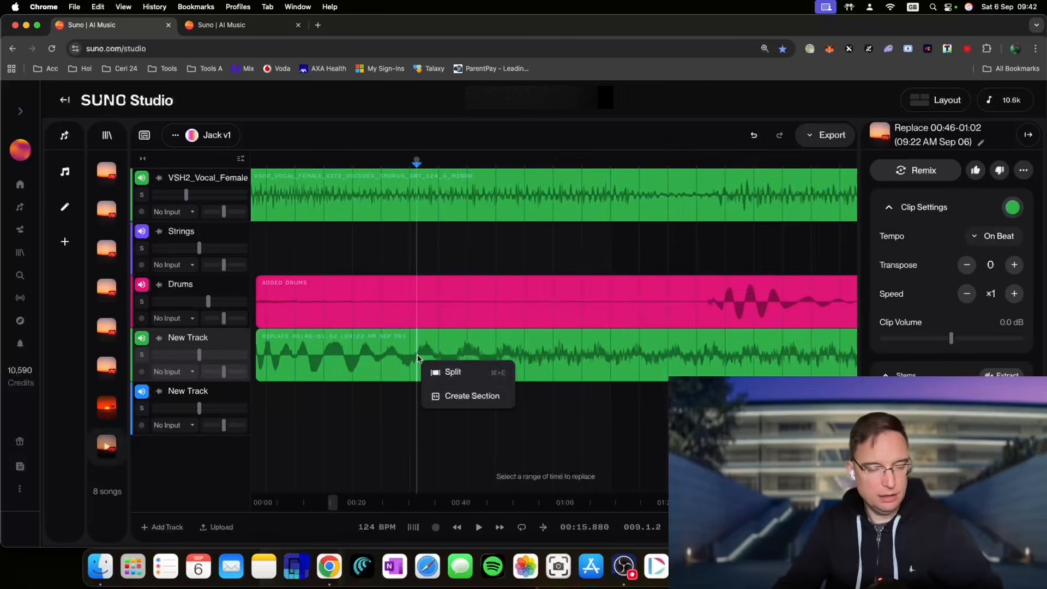
{"action": "left_click", "coordinate": [453, 373]}
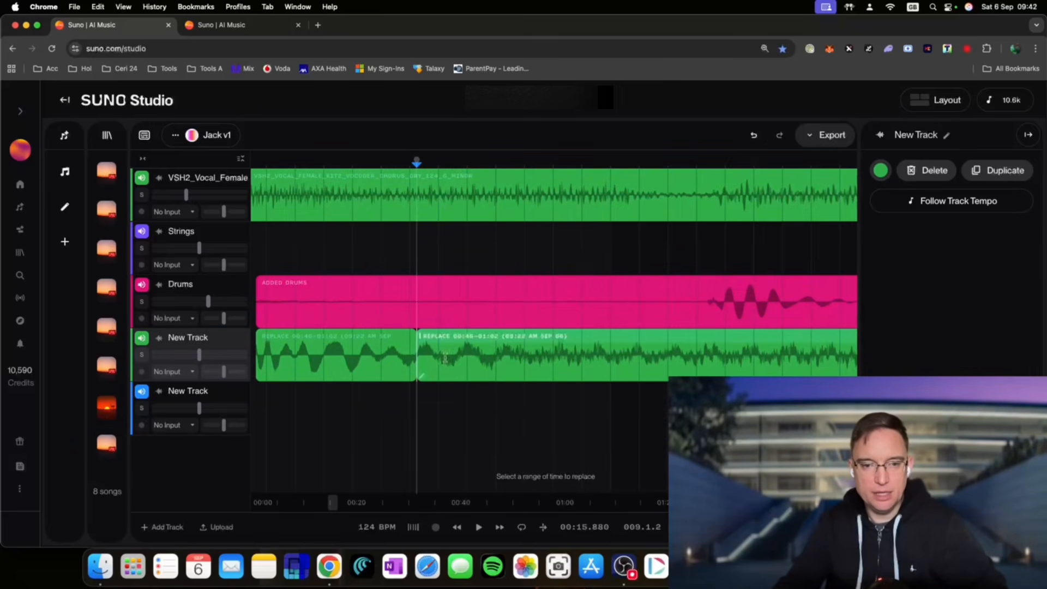
- Extend the start of the split clip's second part slightly earlier, shortening the first part
{"action": "left_click", "coordinate": [415, 346]}
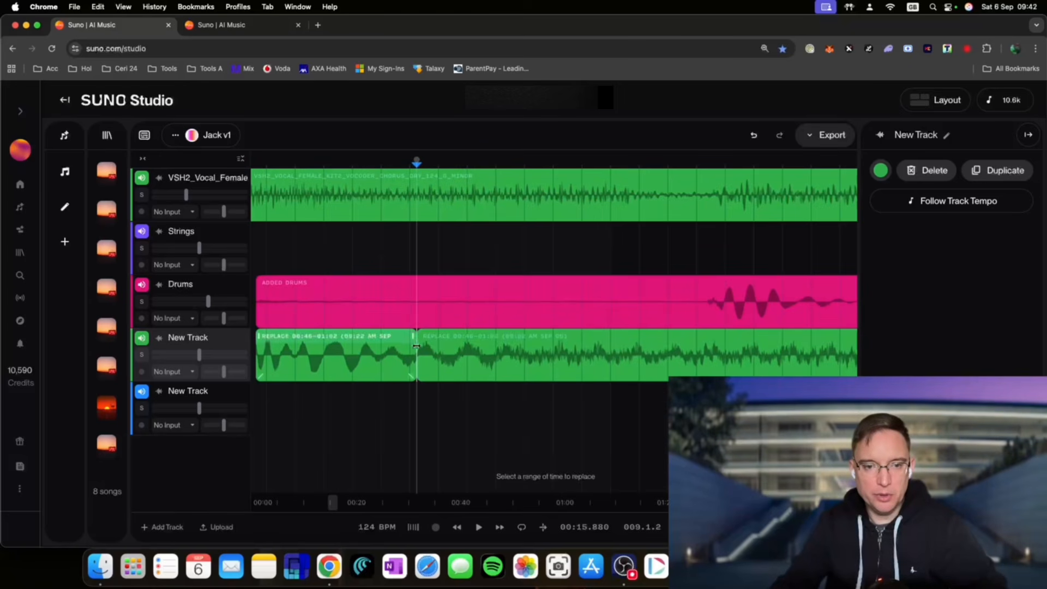
{"action": "left_click", "coordinate": [422, 344]}
{"action": "mouse_move", "coordinate": [421, 336]}
{"action": "left_mouse_down"}
{"action": "mouse_move", "coordinate": [439, 337]}
{"action": "mouse_move", "coordinate": [419, 337]}
{"action": "left_mouse_up"}
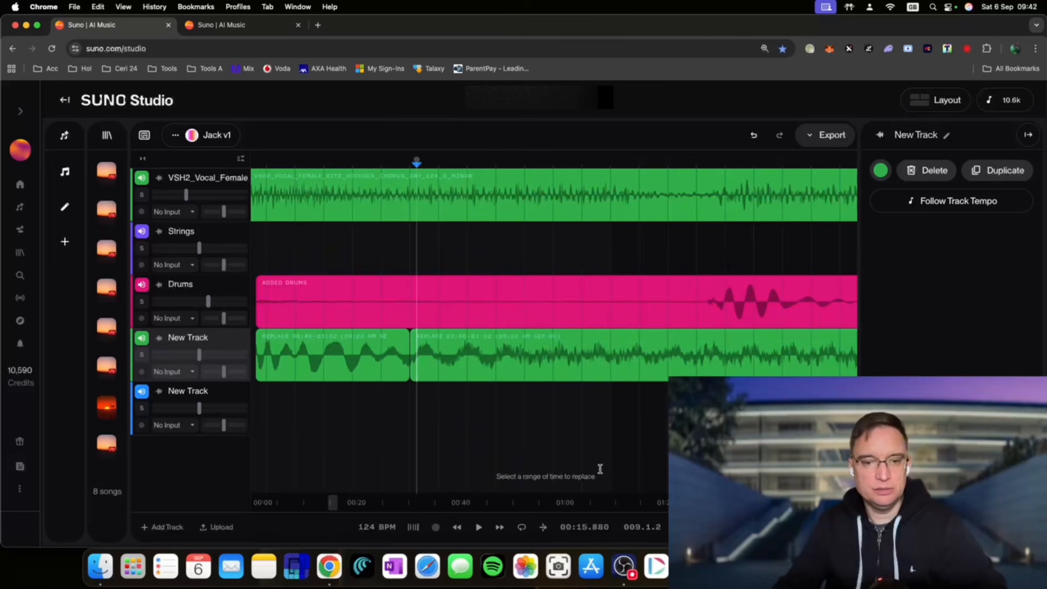
- Expand the workspace song list to show full titles and shrink it back to thumbnails
{"action": "scroll", "coordinate": [585, 184], "scroll_direction": "down", "scroll_amount": 10}
{"action": "left_click", "coordinate": [586, 178]}
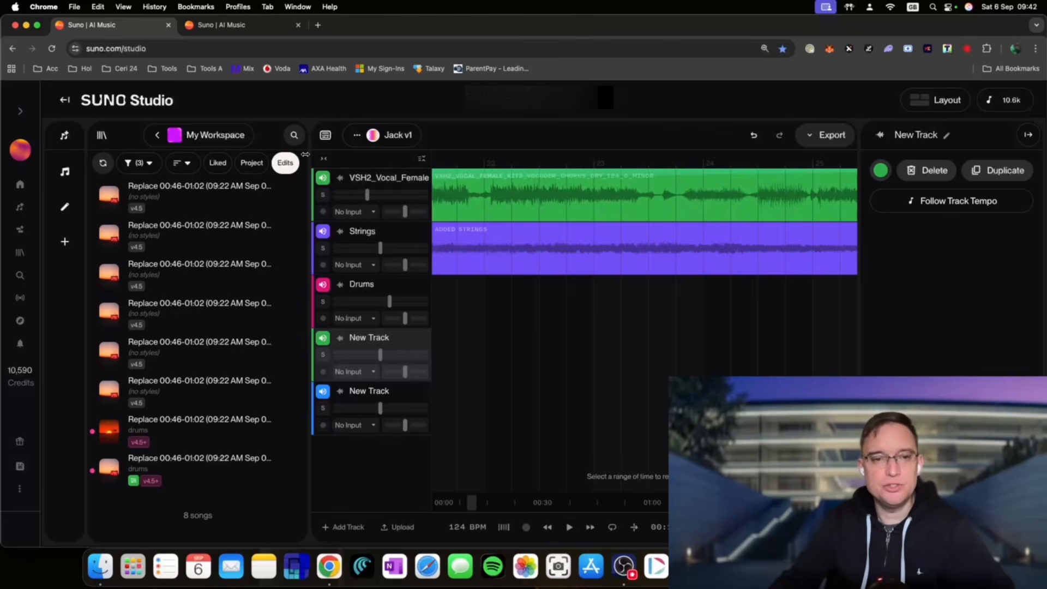
{"action": "left_click_drag", "start_coordinate": [305, 155], "coordinate": [134, 158]}
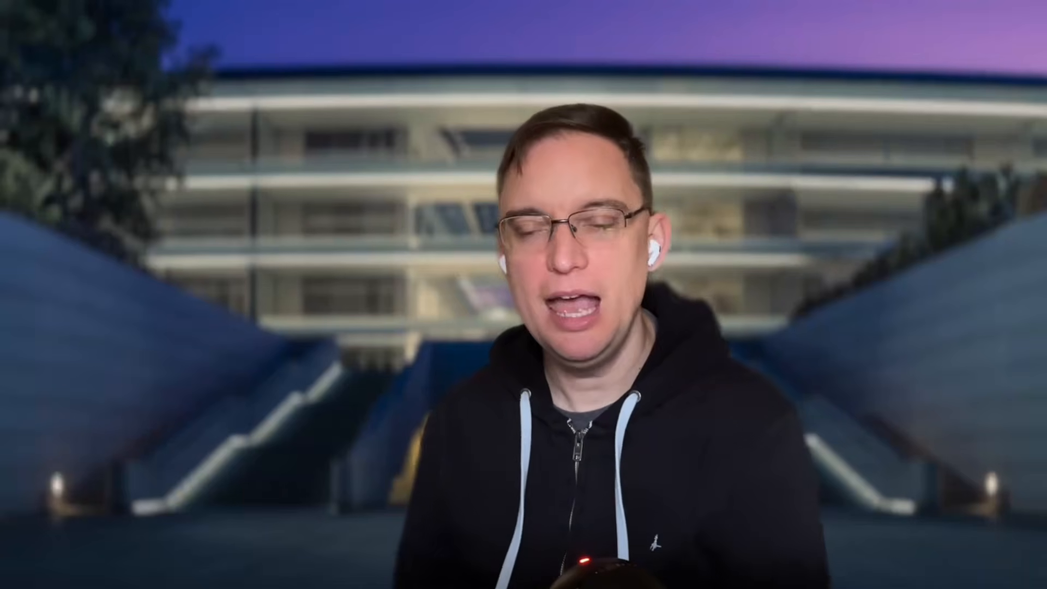